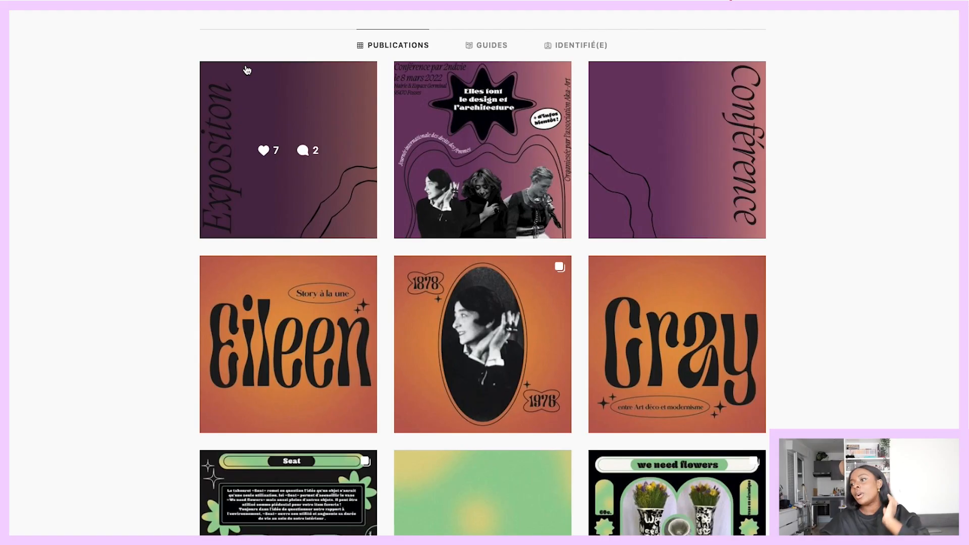
# Step: Examine the Instagram profile's post grid from the purple Exposition and Conférence visuals down to the yellow wavy-line row
pyautogui.scroll(-1, 247, 70)
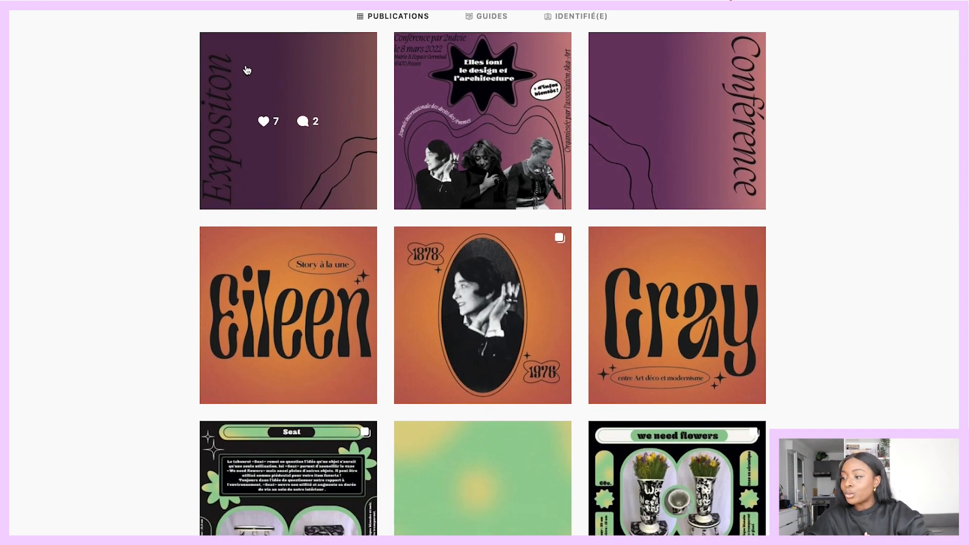
pyautogui.scroll(-1, 854, 262)
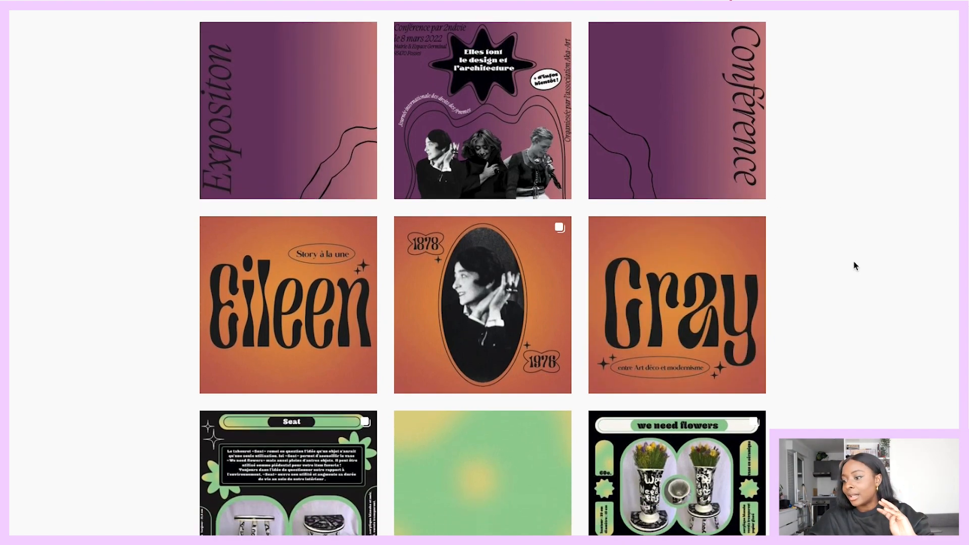
pyautogui.scroll(-5, 852, 262)
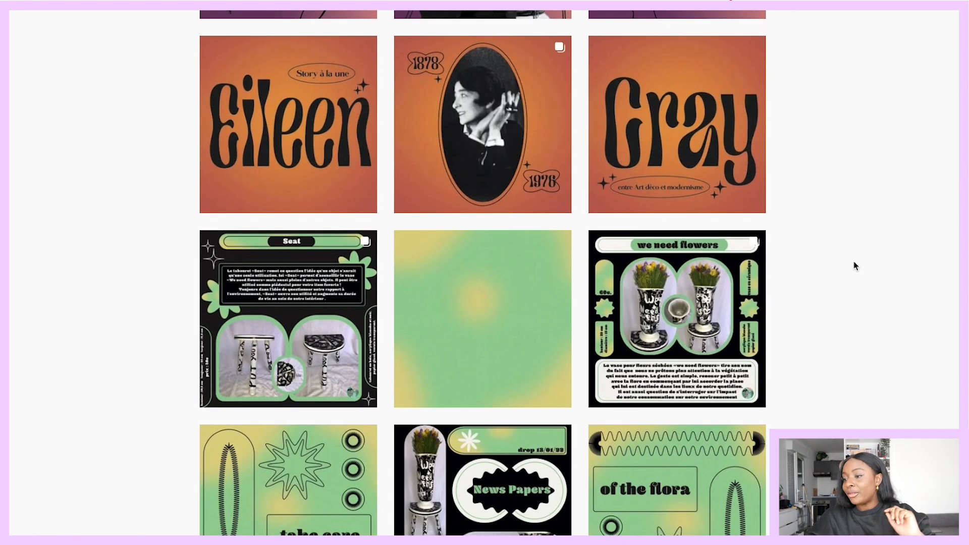
pyautogui.scroll(-7, 853, 261)
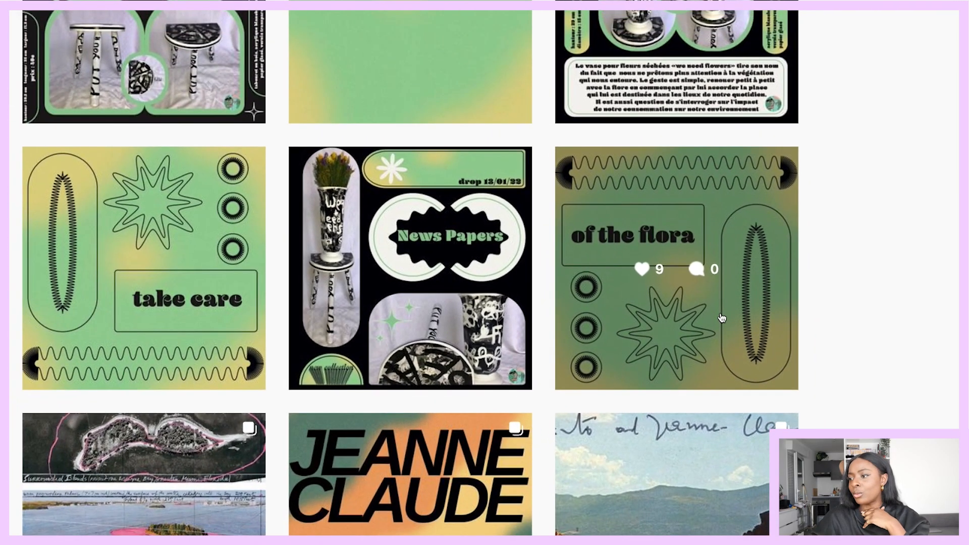
pyautogui.scroll(-5, 570, 346)
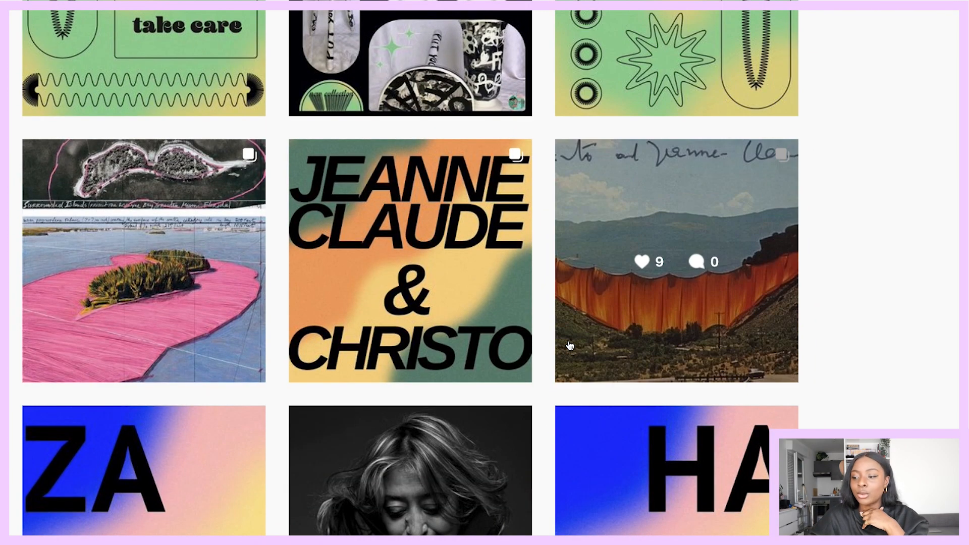
pyautogui.scroll(-7, 570, 346)
pyautogui.scroll(-2, 570, 346)
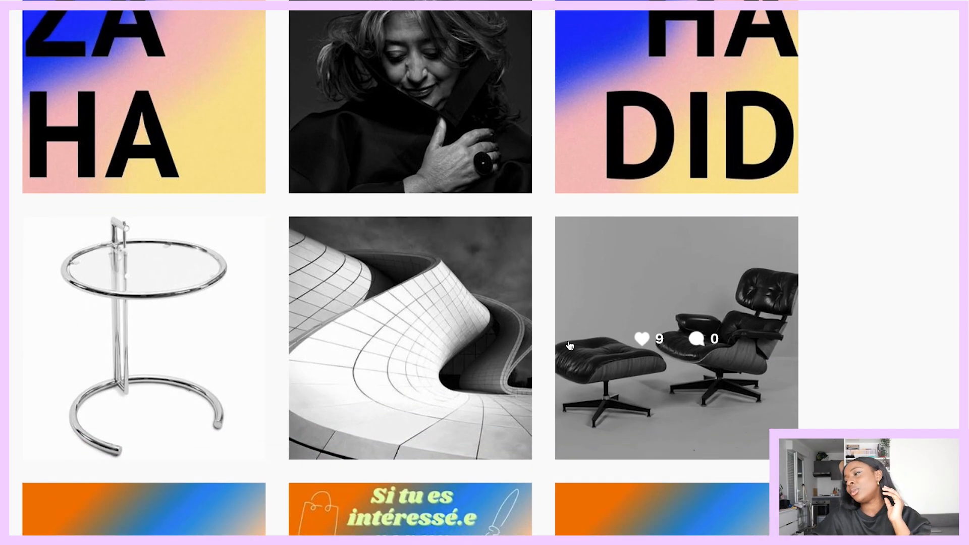
pyautogui.scroll(-3, 570, 346)
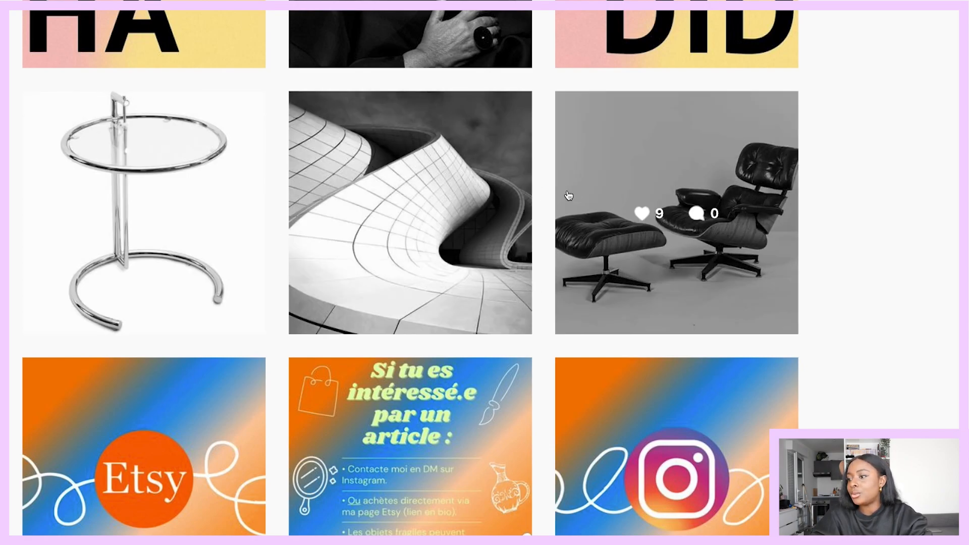
pyautogui.scroll(-5, 567, 196)
pyautogui.scroll(-4, 568, 196)
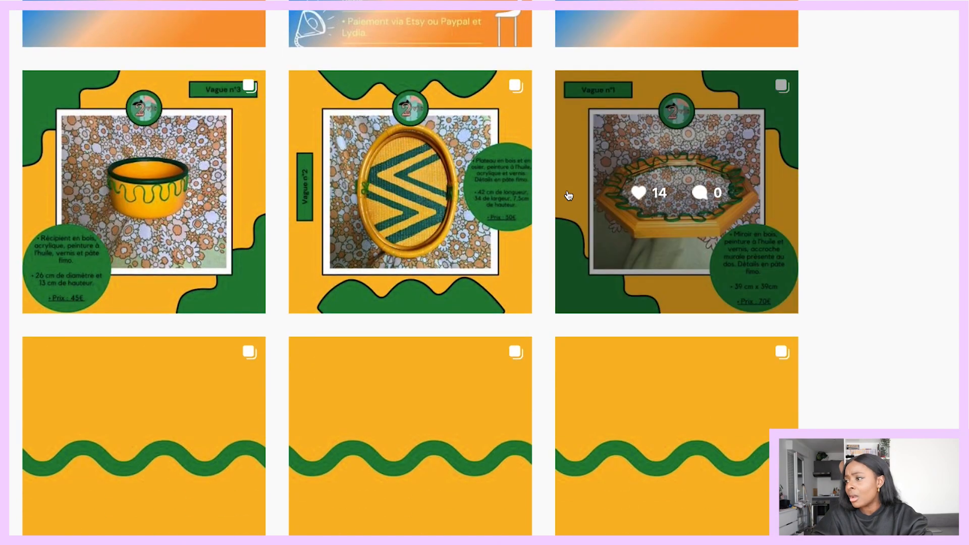
pyautogui.scroll(8, 568, 196)
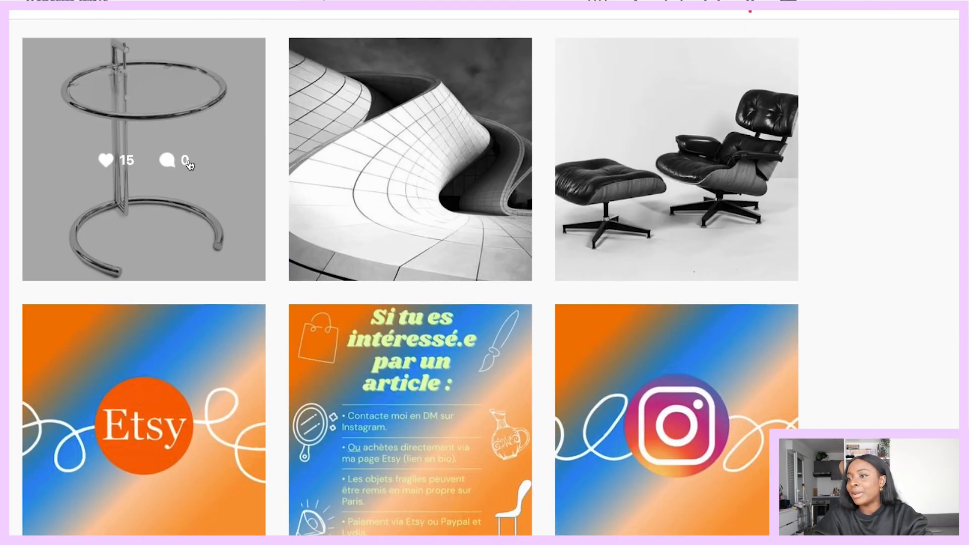
pyautogui.scroll(-5, 323, 152)
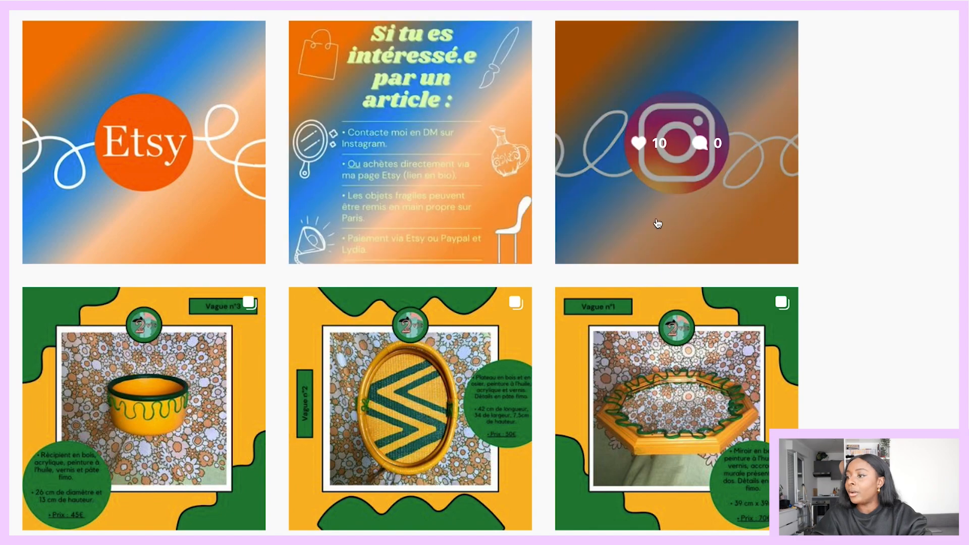
pyautogui.scroll(-4, 656, 223)
pyautogui.scroll(-5, 659, 223)
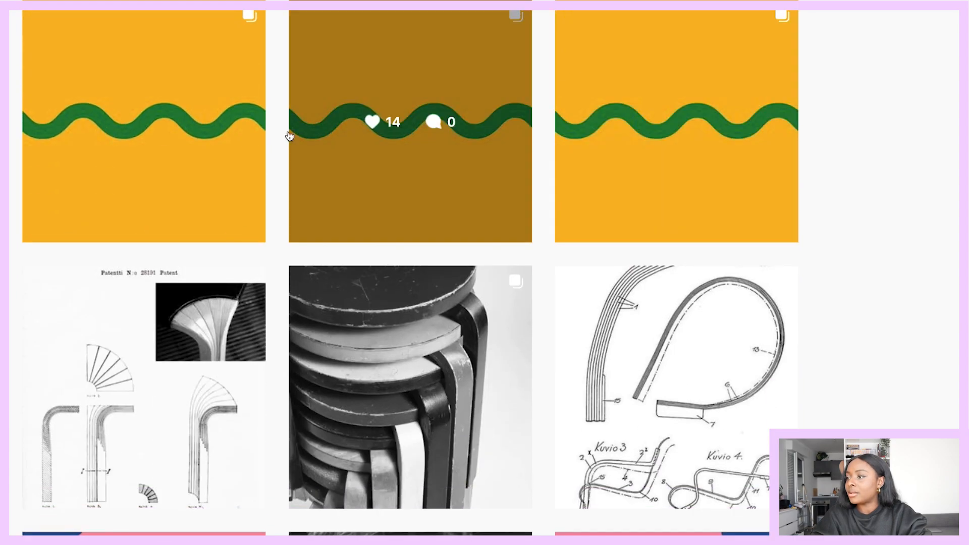
# Step: View the second image of the first wavy-line post in the yellow row, and close the post
pyautogui.click(206, 115)
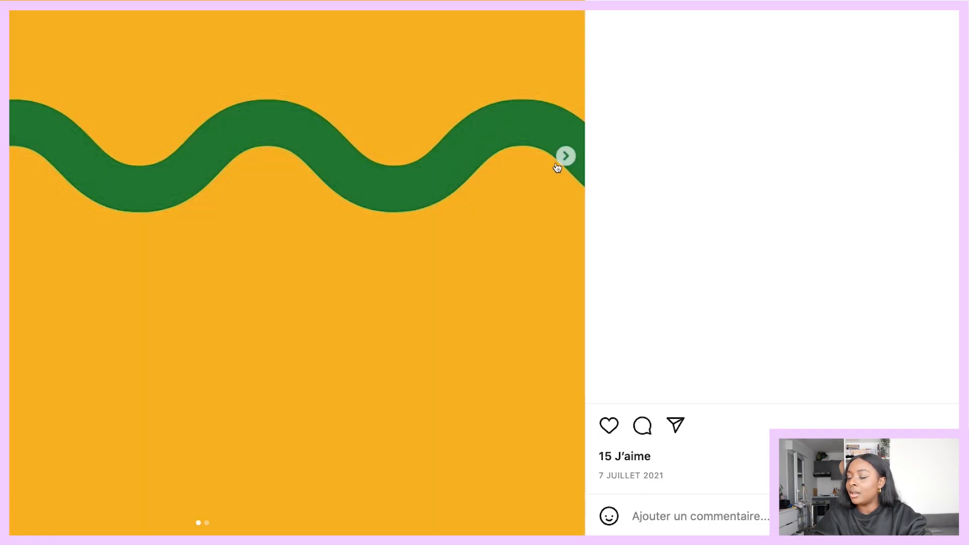
pyautogui.click(565, 156)
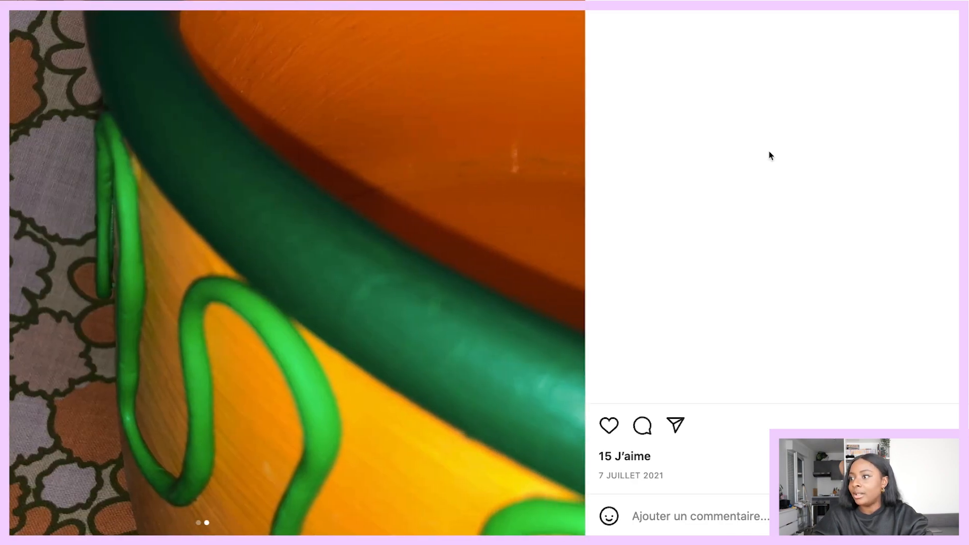
pyautogui.scroll(3, 956, 95)
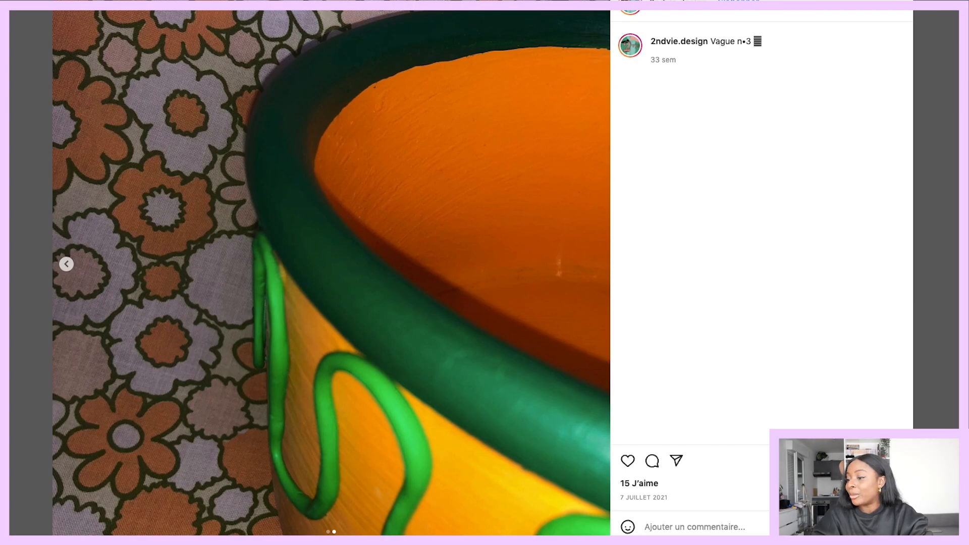
pyautogui.press('Escape')
# Step: Examine the older Aino & Alvar Aalto, 2nd vie logo and Bauhaus posts, and return to the newer visuals
pyautogui.scroll(-8, 317, 391)
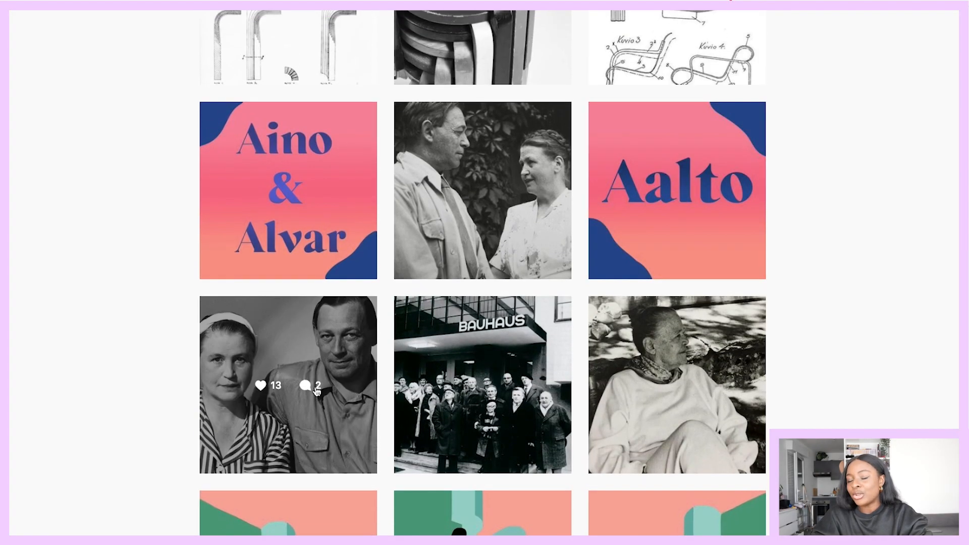
pyautogui.scroll(-1, 630, 393)
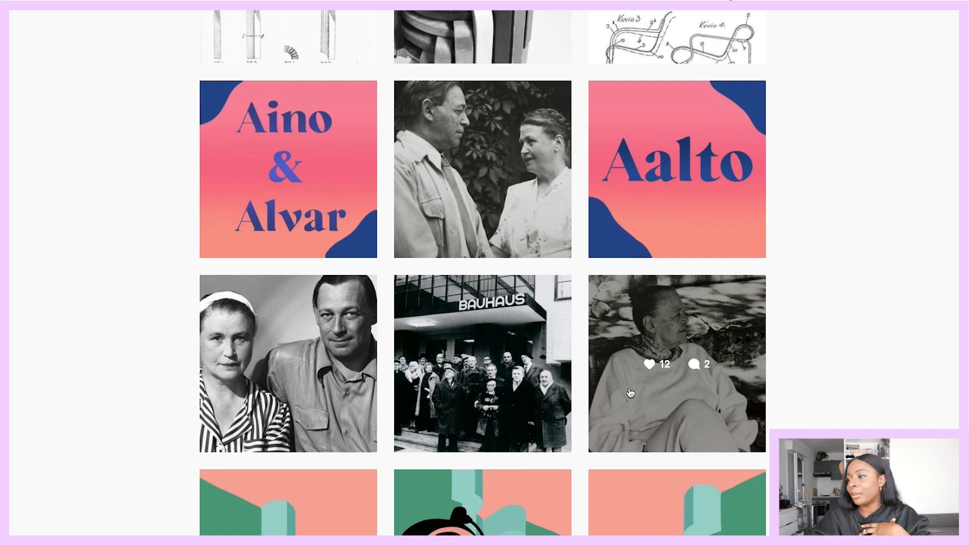
pyautogui.scroll(-12, 630, 393)
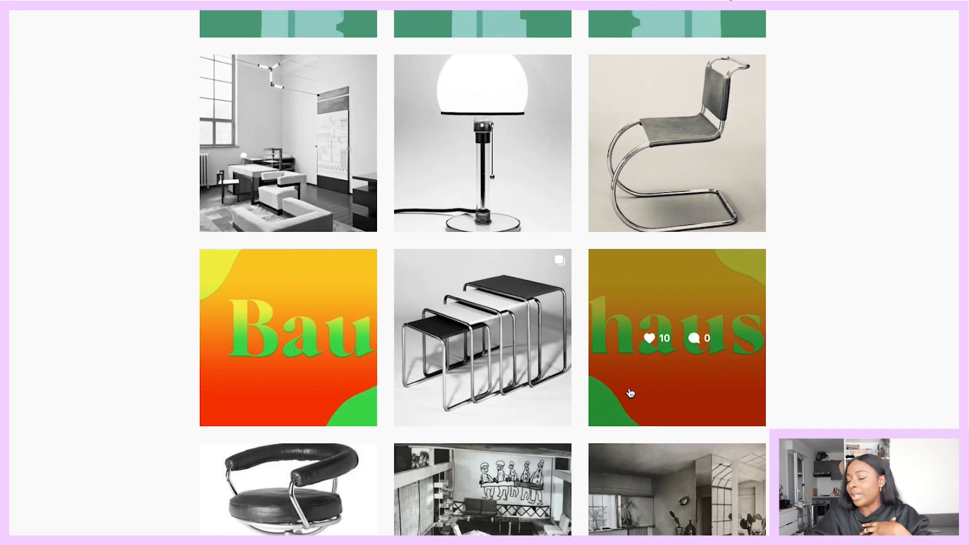
pyautogui.scroll(-2, 629, 392)
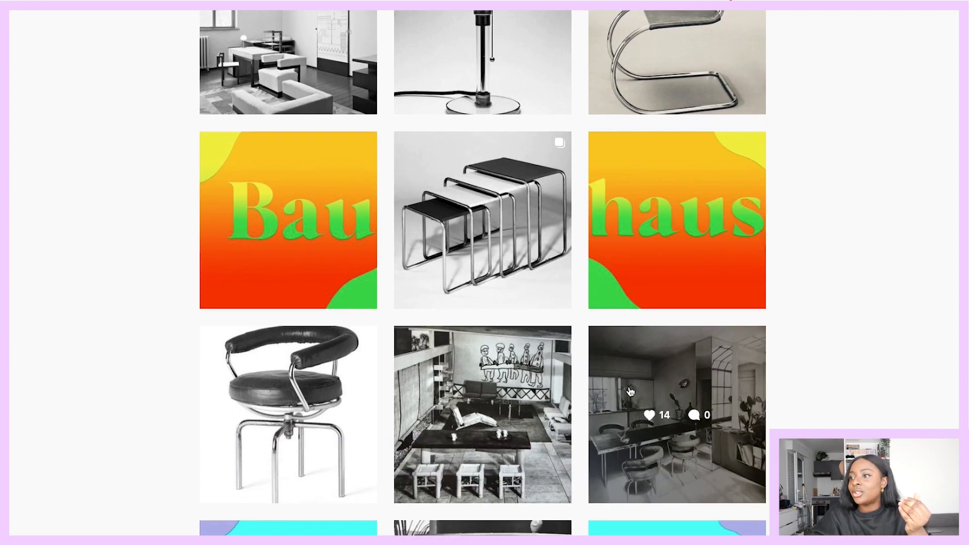
pyautogui.scroll(9, 630, 392)
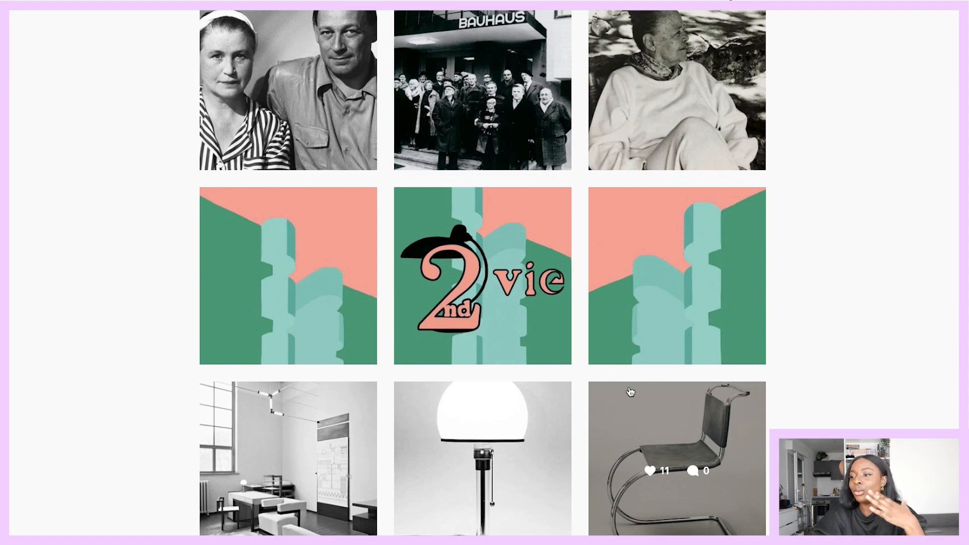
pyautogui.scroll(11, 630, 392)
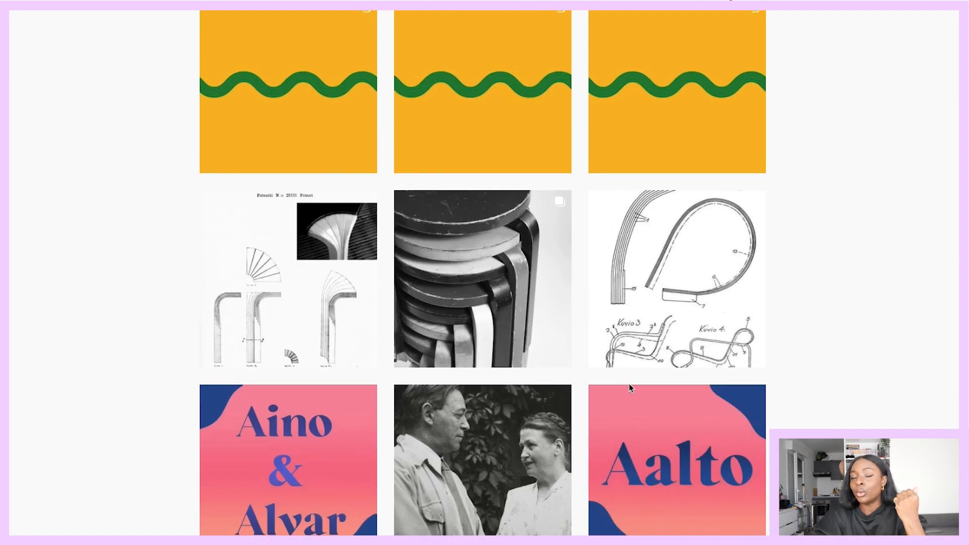
pyautogui.scroll(17, 629, 386)
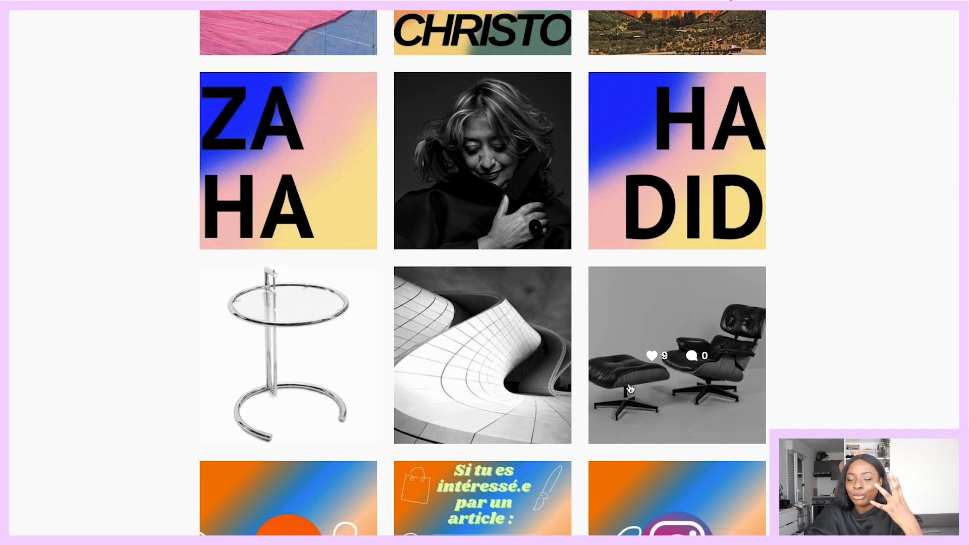
pyautogui.scroll(6, 630, 387)
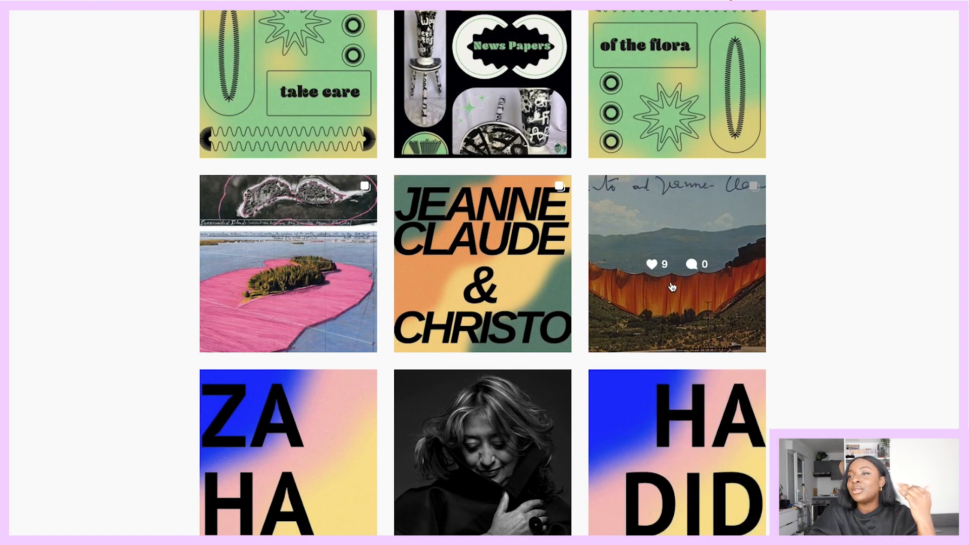
pyautogui.scroll(4, 672, 286)
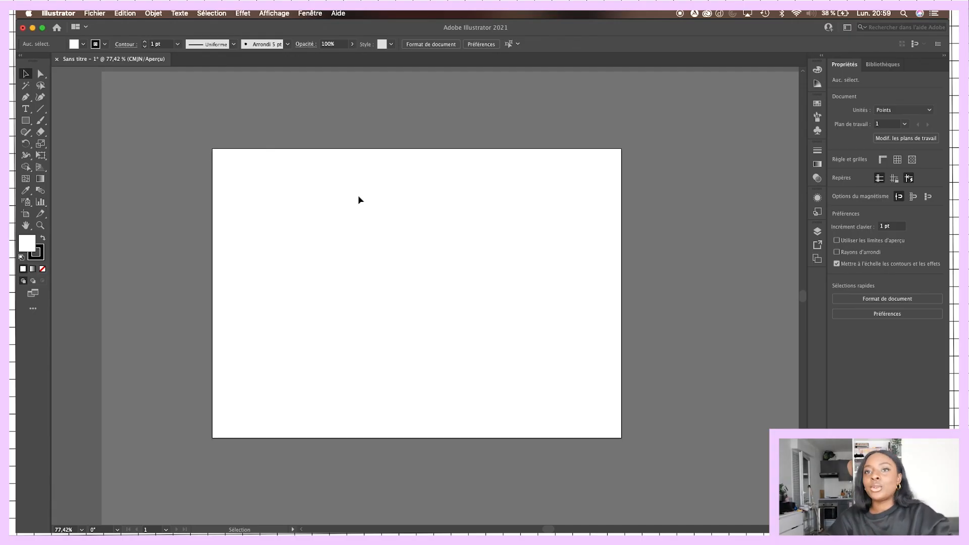
# Step: Switch to the "2 nd vie" Pinterest board, view the blue MC2 geometric shapes pin, and return to the board
pyautogui.hotkey('ctrl', 'Right')
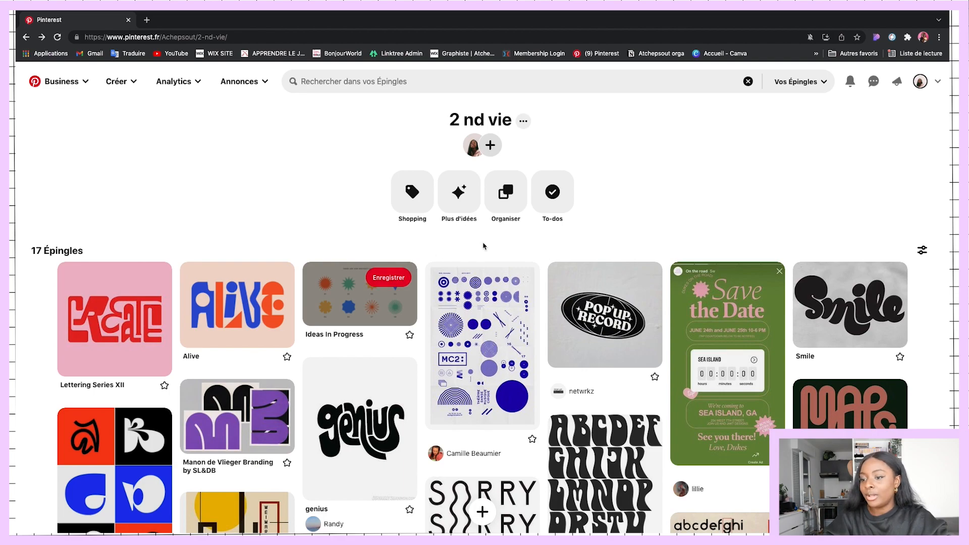
pyautogui.scroll(-1, 508, 252)
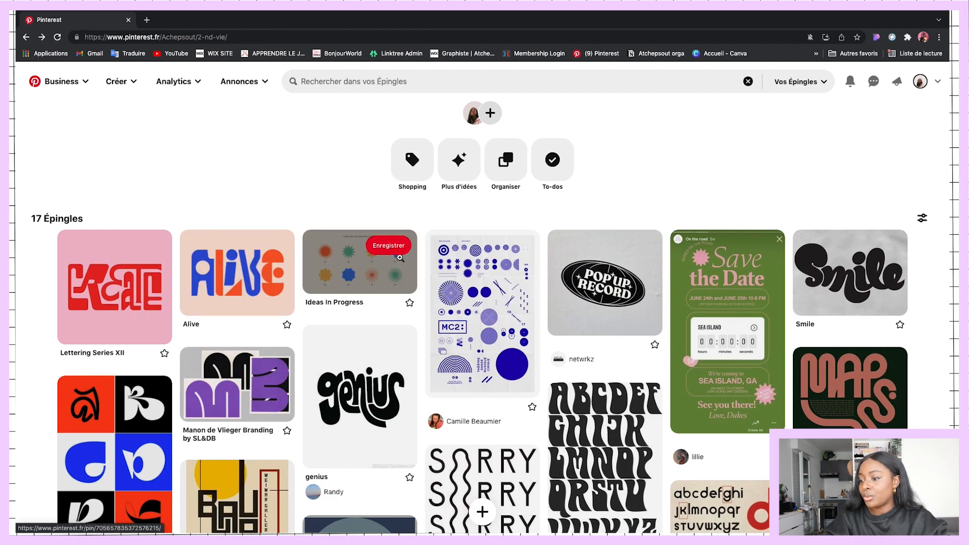
pyautogui.scroll(-3, 400, 258)
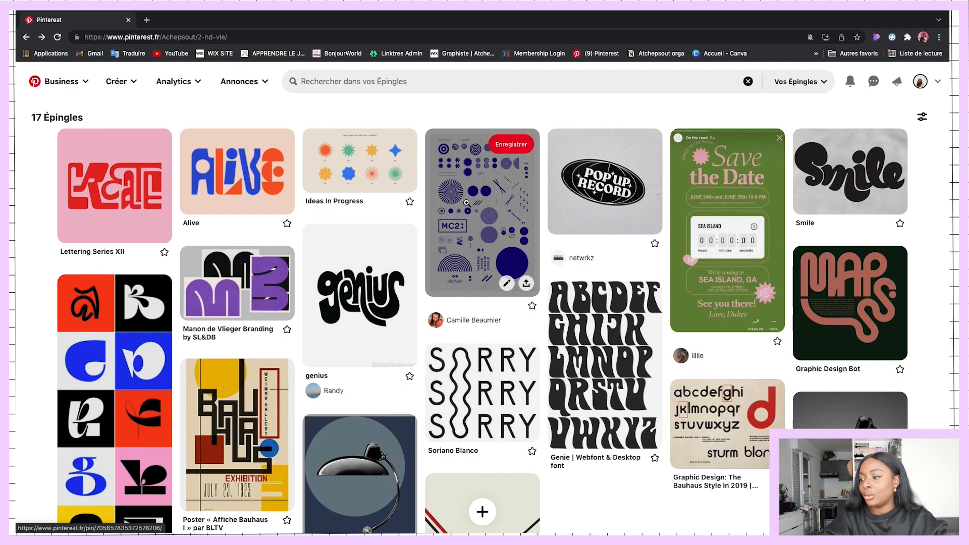
pyautogui.click(477, 219)
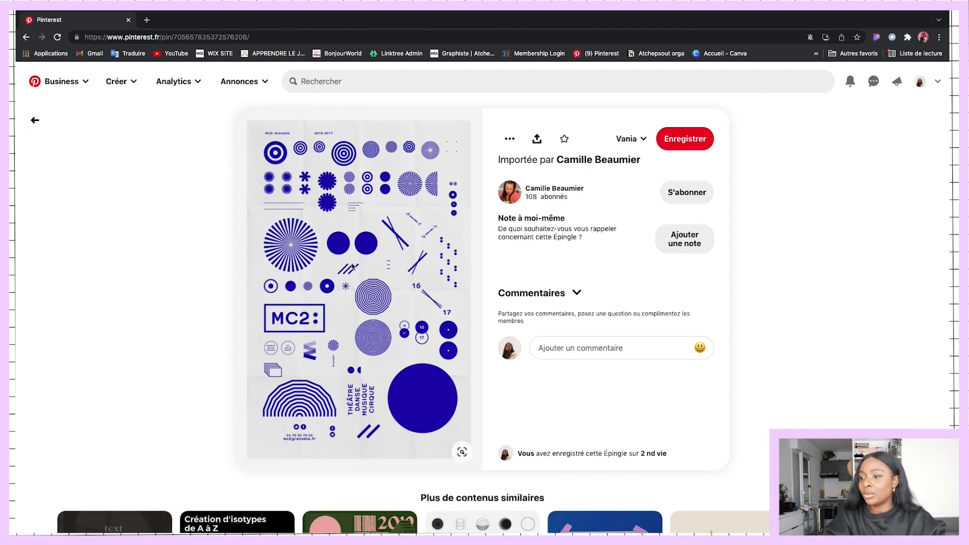
pyautogui.click(35, 120)
# Step: Look through the remaining pins, view the "Ideas In Progress" abstract shapes pin, and return to the board
pyautogui.scroll(-4, 314, 530)
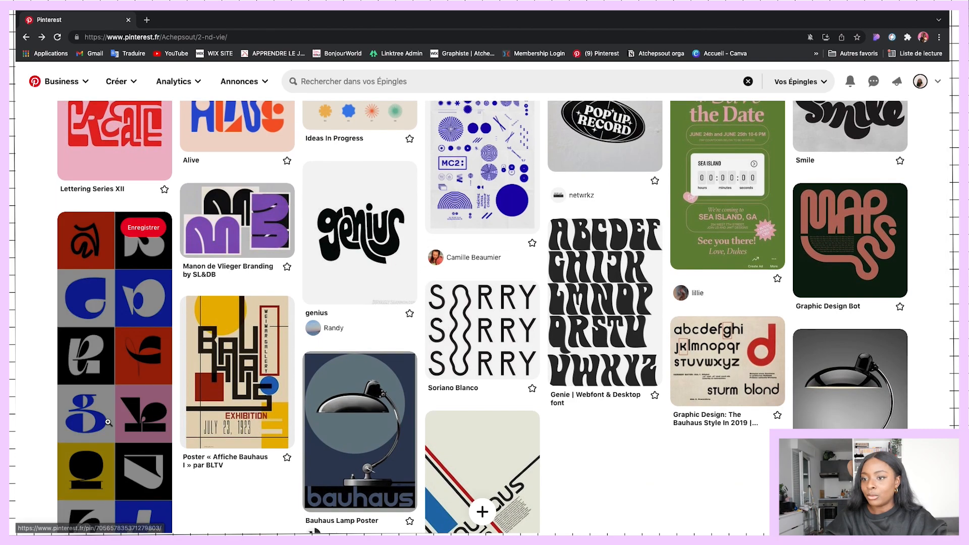
pyautogui.scroll(-4, 111, 401)
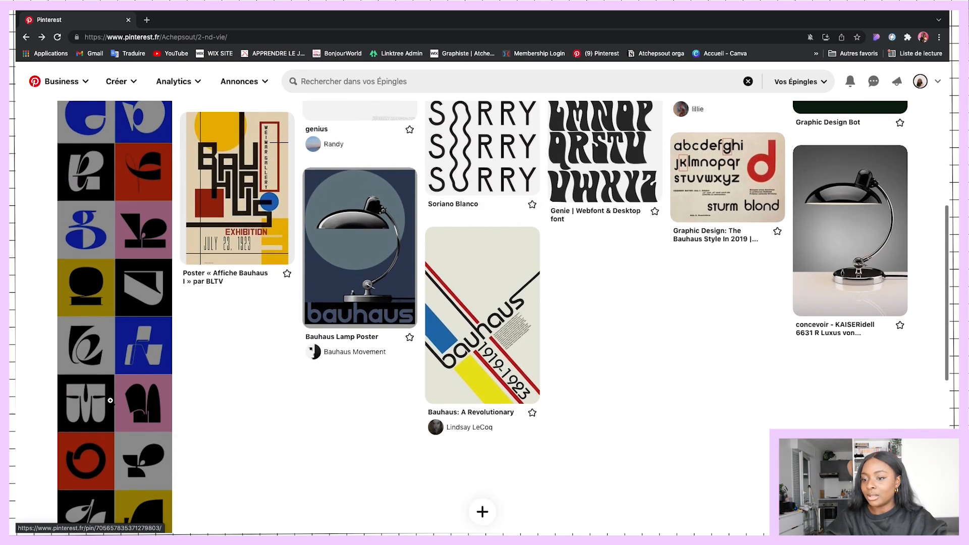
pyautogui.scroll(7, 140, 311)
pyautogui.scroll(-1, 139, 311)
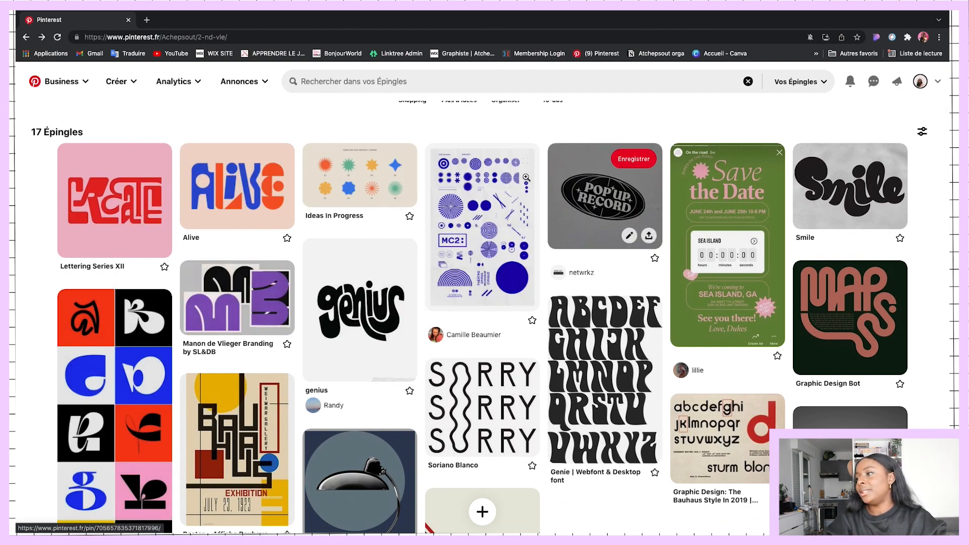
pyautogui.click(364, 177)
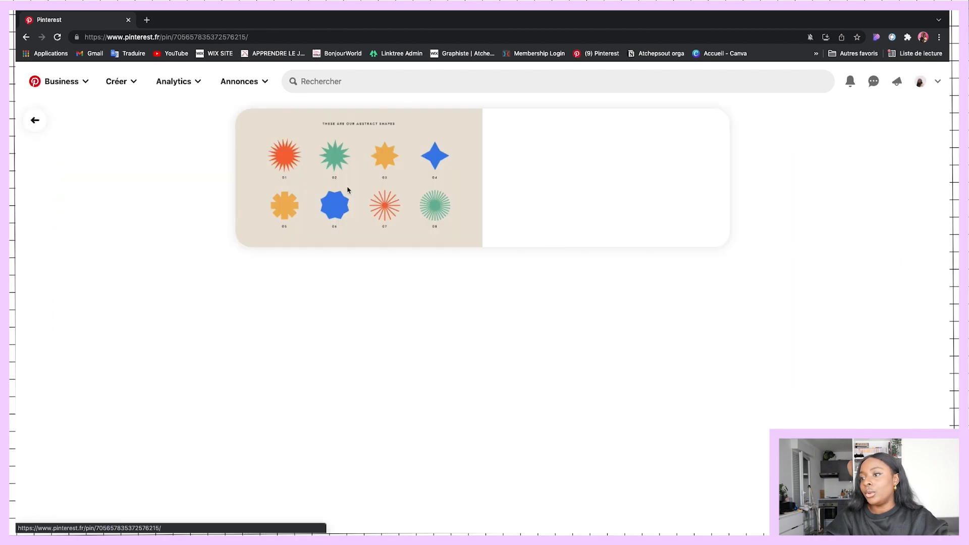
pyautogui.click(26, 121)
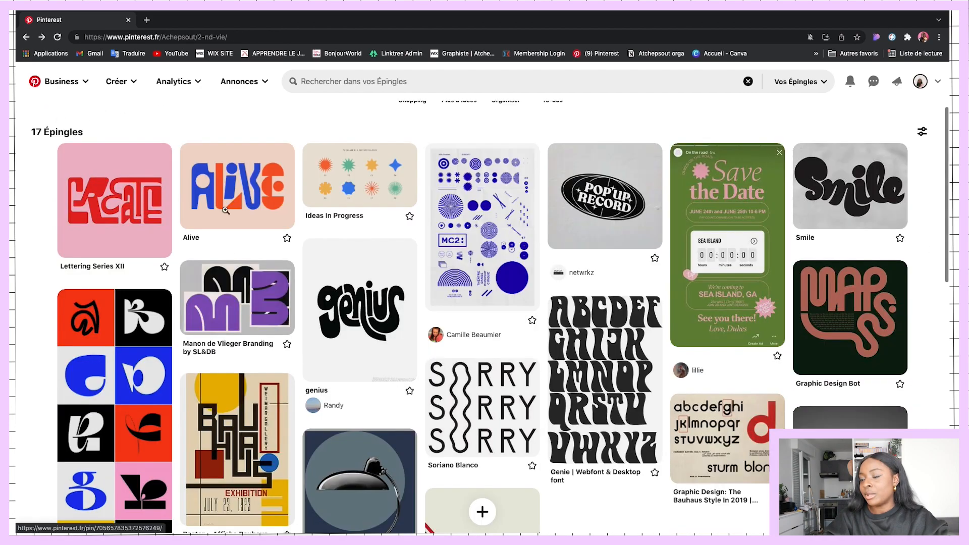
# Step: View the "Alive" lettering pin, return to the board, and open the "Lettering Series XII" pin
pyautogui.click(231, 185)
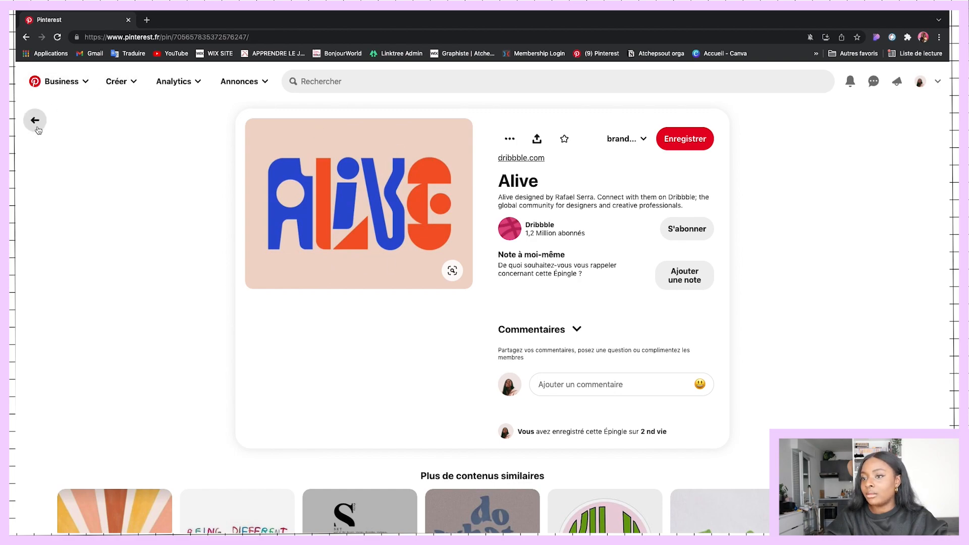
pyautogui.click(37, 127)
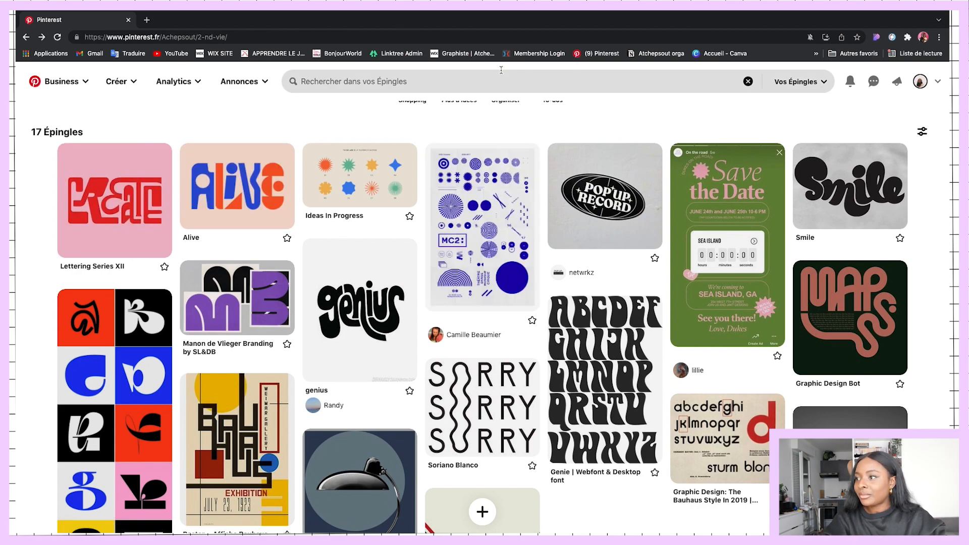
pyautogui.click(143, 196)
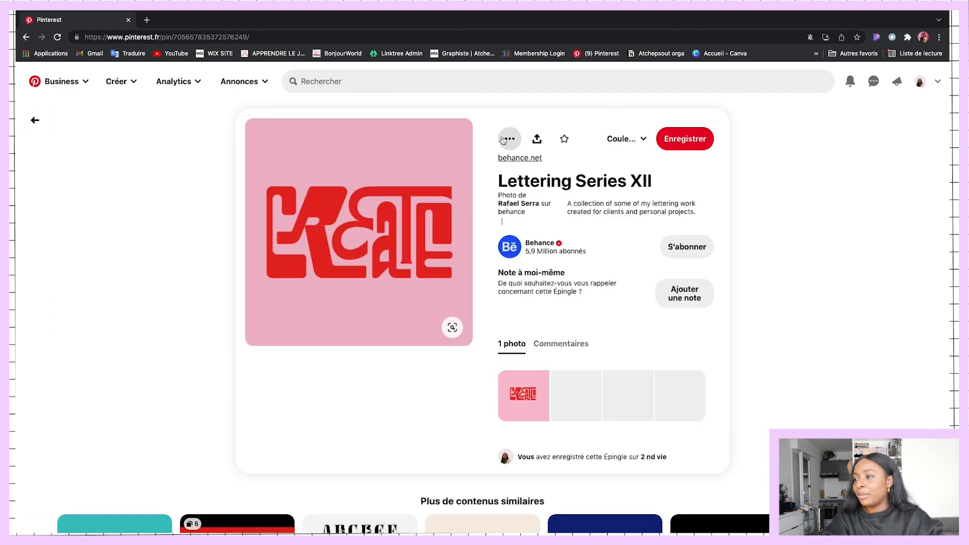
# Step: Copy the red CREATE lettering image, switch to Illustrator, and paste it as a trial into the CMYK document before removing it
pyautogui.click(503, 140)
pyautogui.click(399, 162)
pyautogui.rightClick(400, 163)
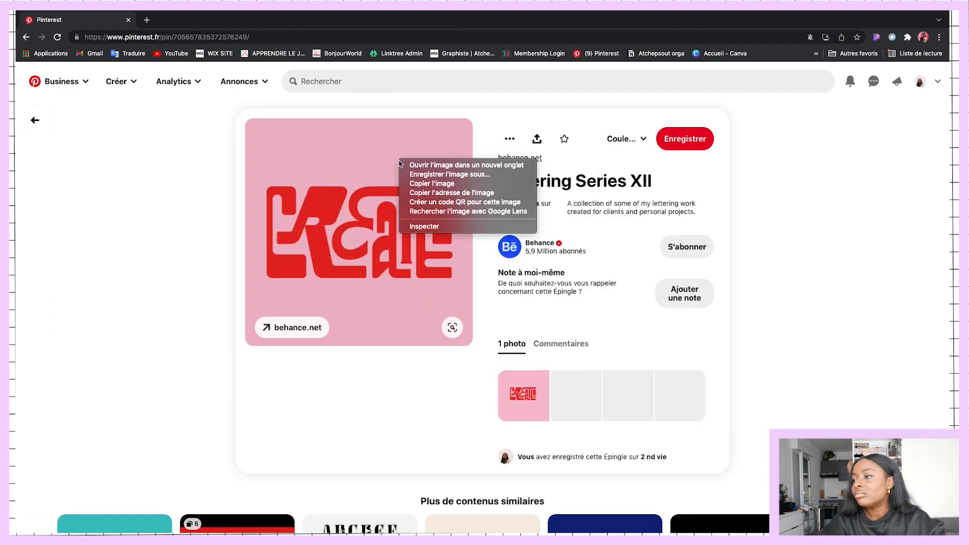
pyautogui.click(433, 184)
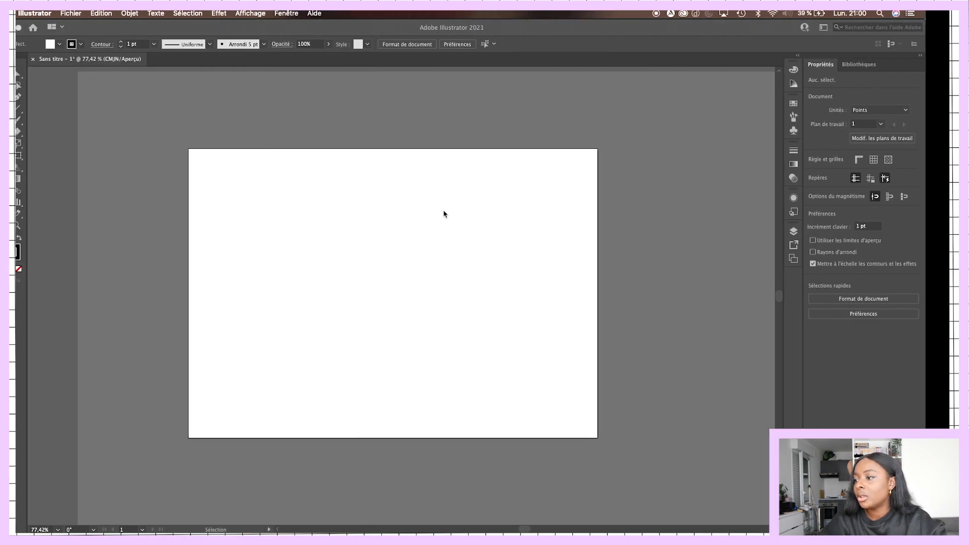
pyautogui.press('super+v')
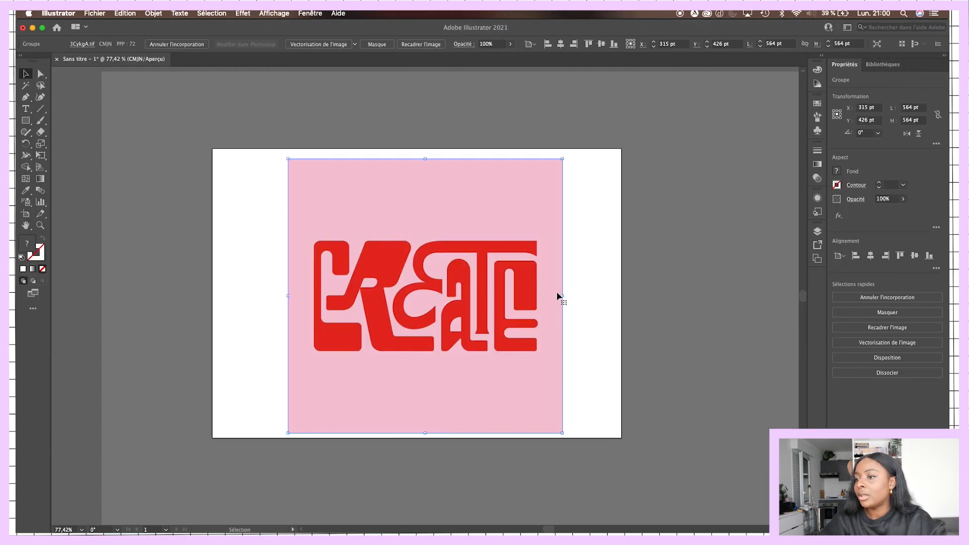
pyautogui.press('Delete')
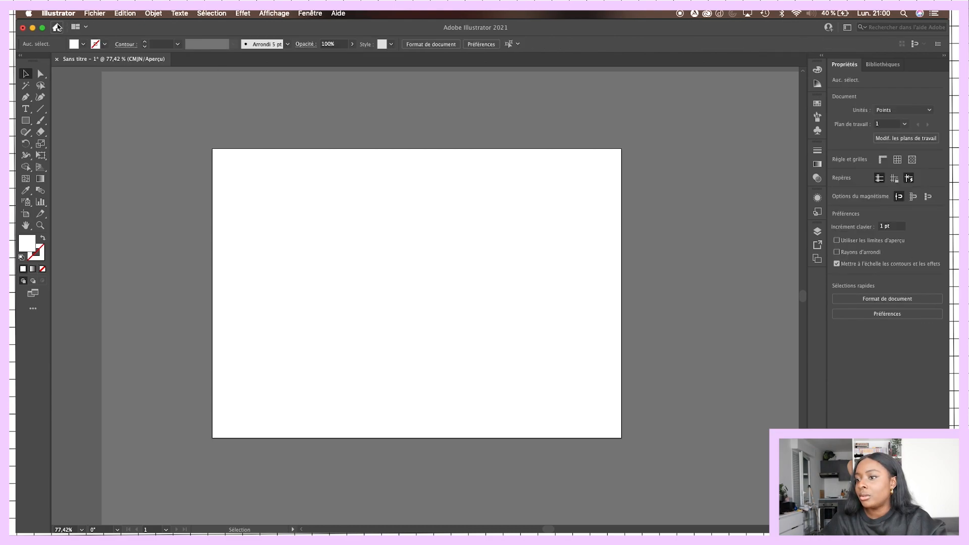
# Step: Create a new 595.276 x 841.89 px document with Pixels as units and Couleur RVB as the colour mode
pyautogui.click(57, 27)
pyautogui.click(71, 223)
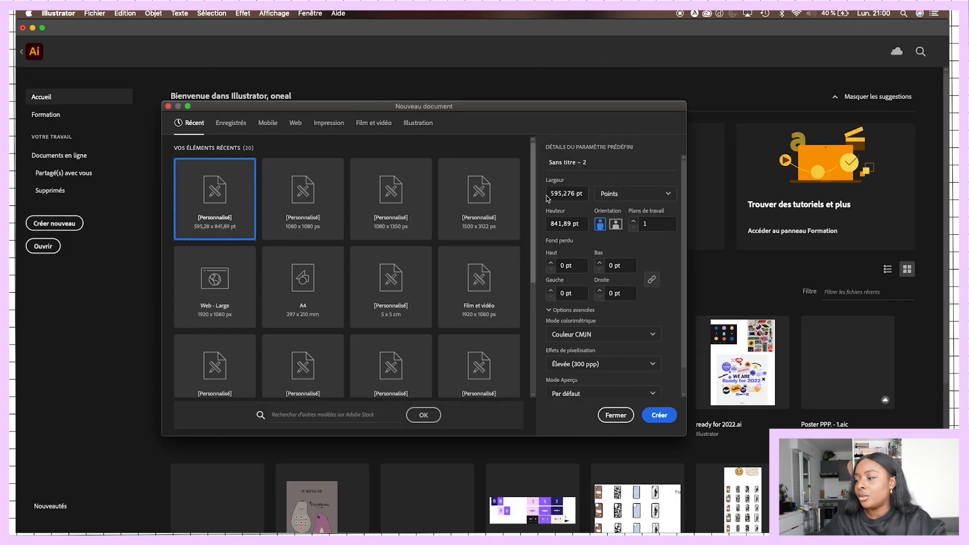
pyautogui.click(621, 194)
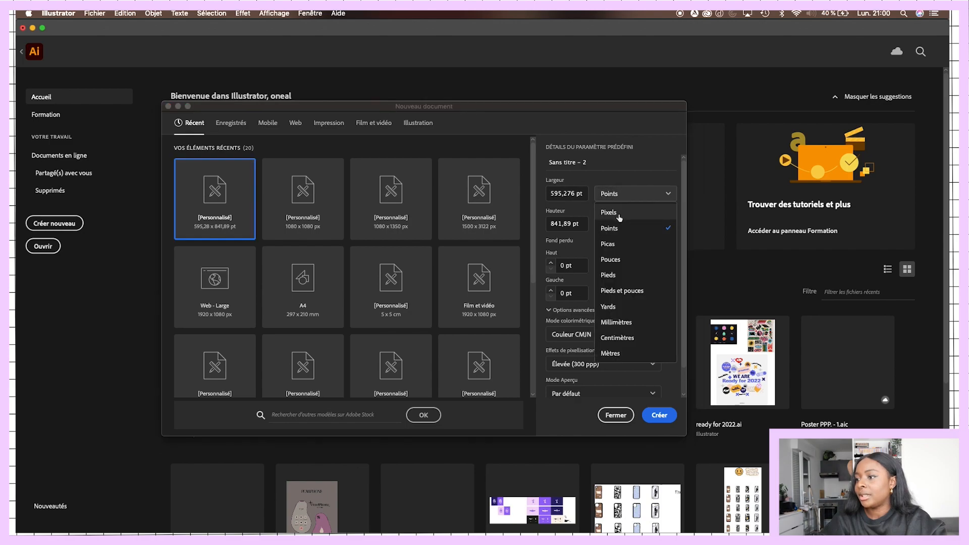
pyautogui.click(623, 212)
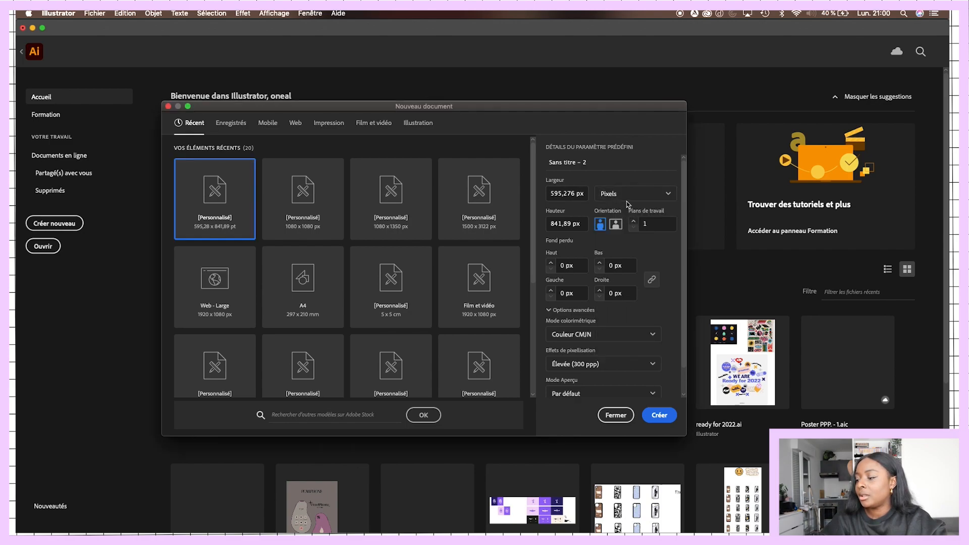
pyautogui.click(601, 334)
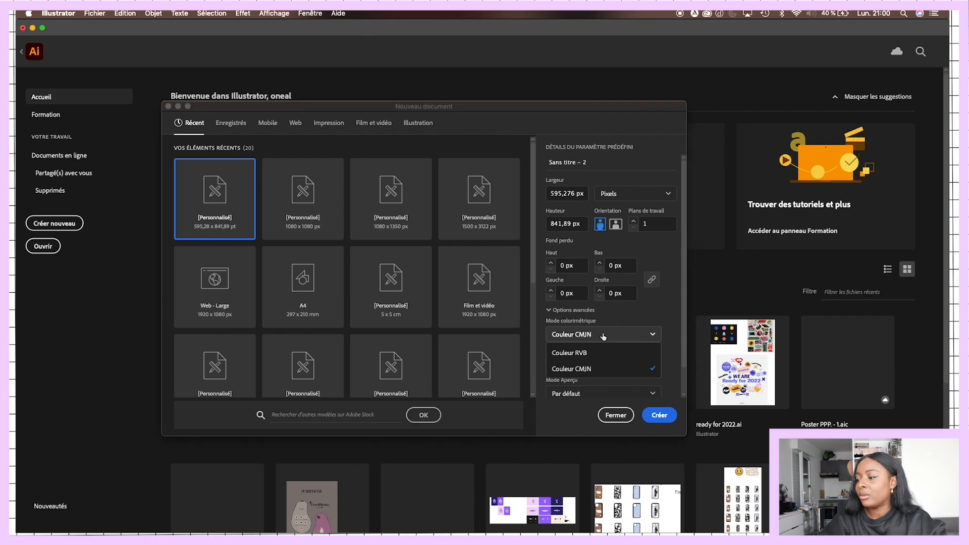
pyautogui.click(603, 363)
pyautogui.click(664, 419)
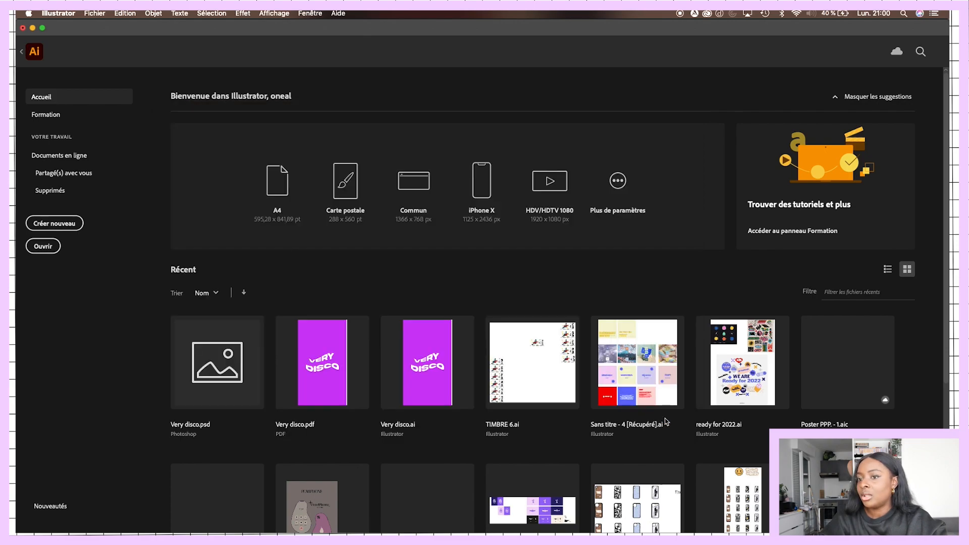
# Step: Switch the new document's A4 artboard to landscape orientation and return to the Selection tool
pyautogui.click(26, 213)
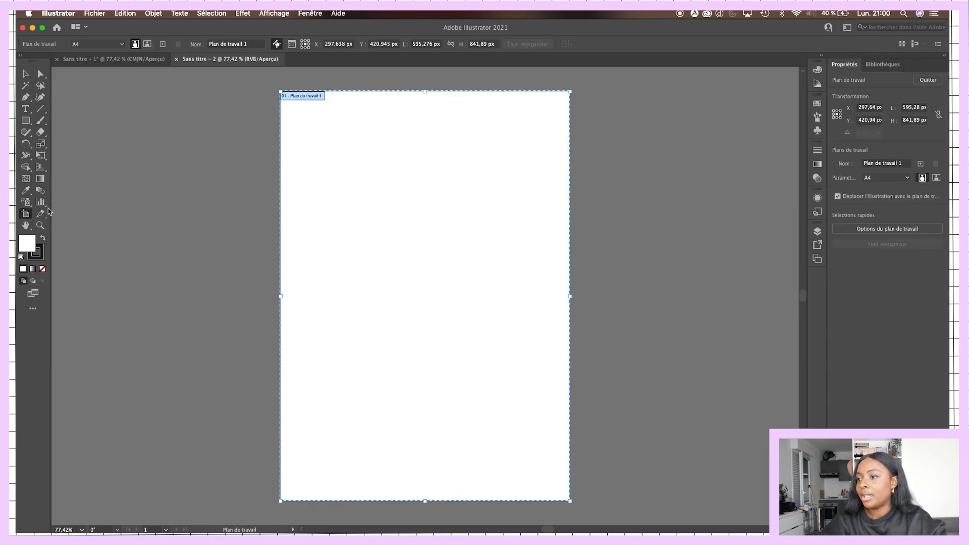
pyautogui.click(147, 44)
pyautogui.click(25, 74)
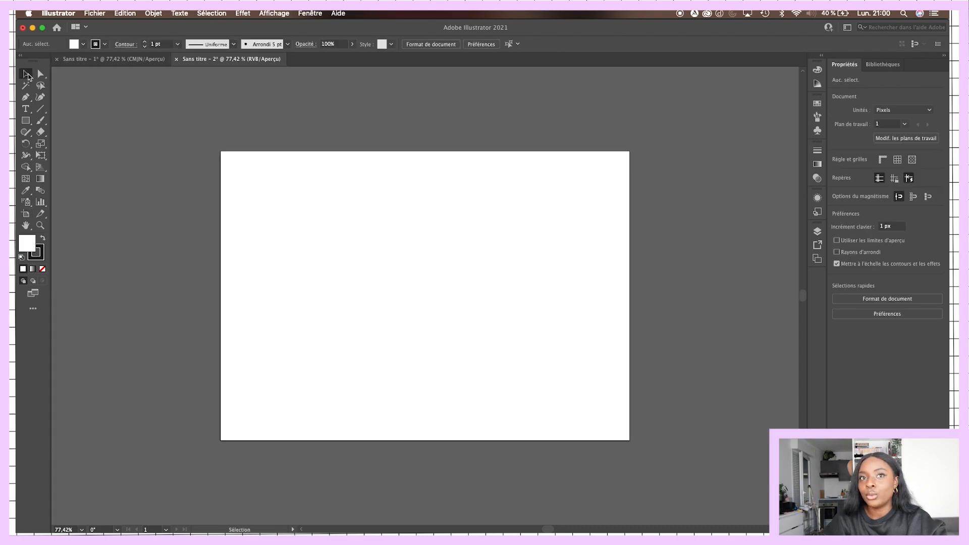
# Step: Paste the CREATE image, scale it down to 142 px square, and place it in the artboard's upper-left area
pyautogui.press('super+v')
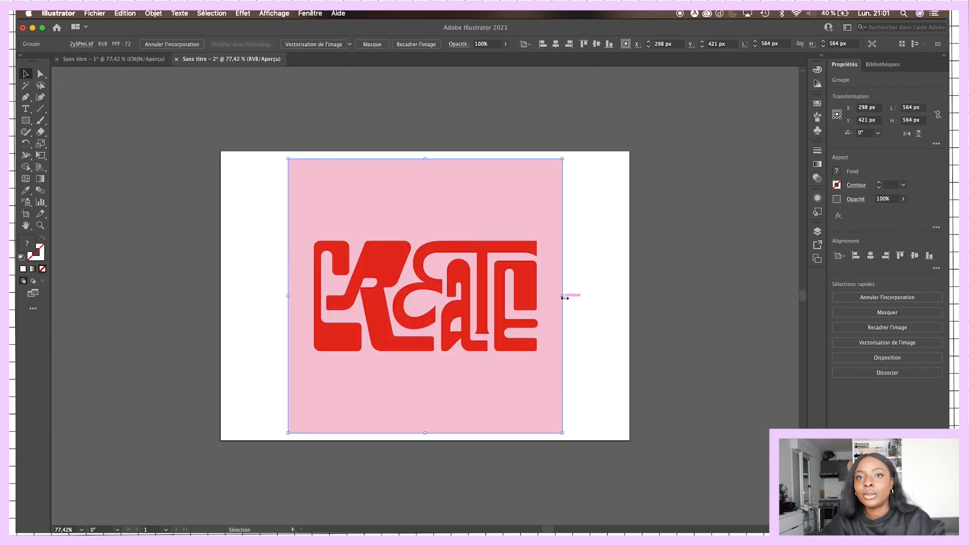
pyautogui.moveTo(562, 295); pyautogui.dragTo(285, 242)
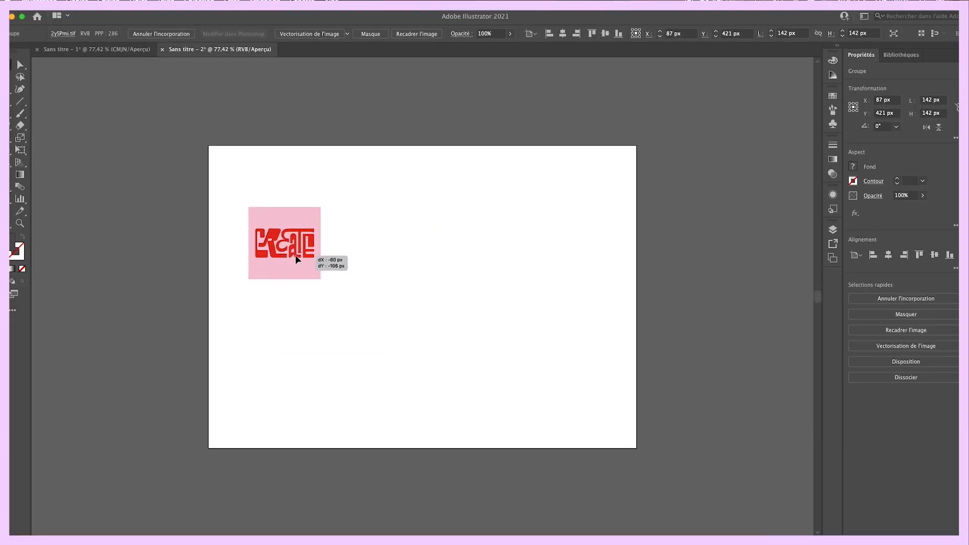
pyautogui.click(343, 244)
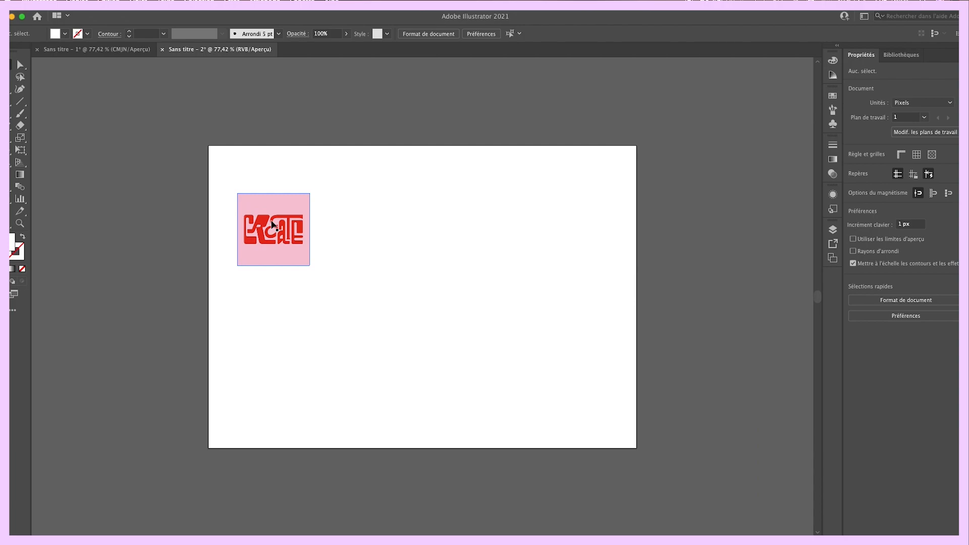
# Step: Switch to the "2 nd vie" Pinterest board, copy the image of the "Alive" pin, and return to Illustrator
pyautogui.click(473, 534)
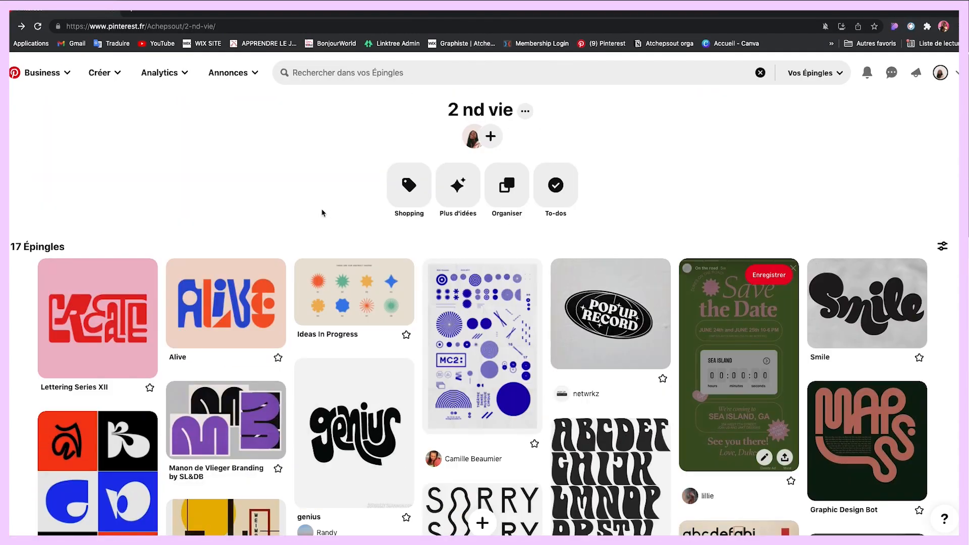
pyautogui.click(222, 303)
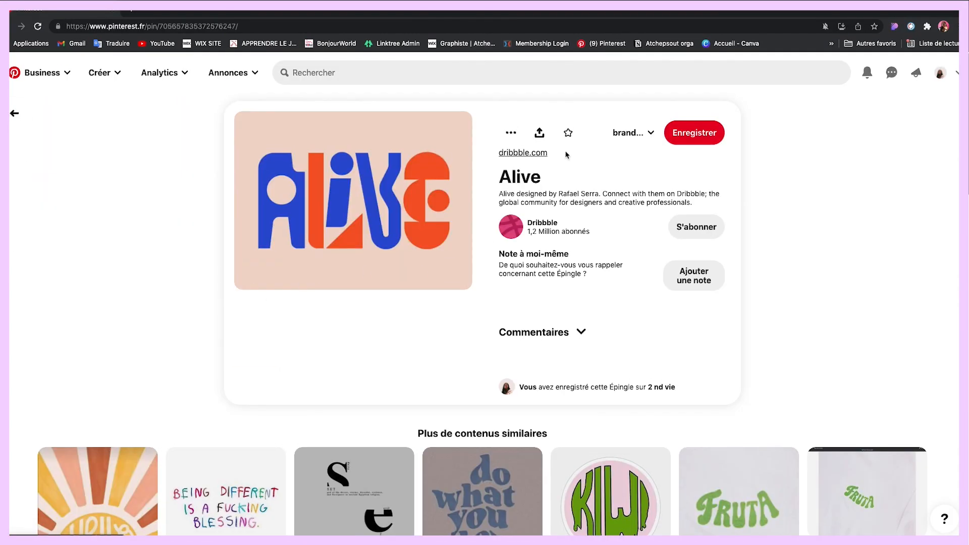
pyautogui.click(511, 132)
pyautogui.rightClick(407, 165)
pyautogui.click(419, 185)
pyautogui.hotkey('ctrl', 'Left')
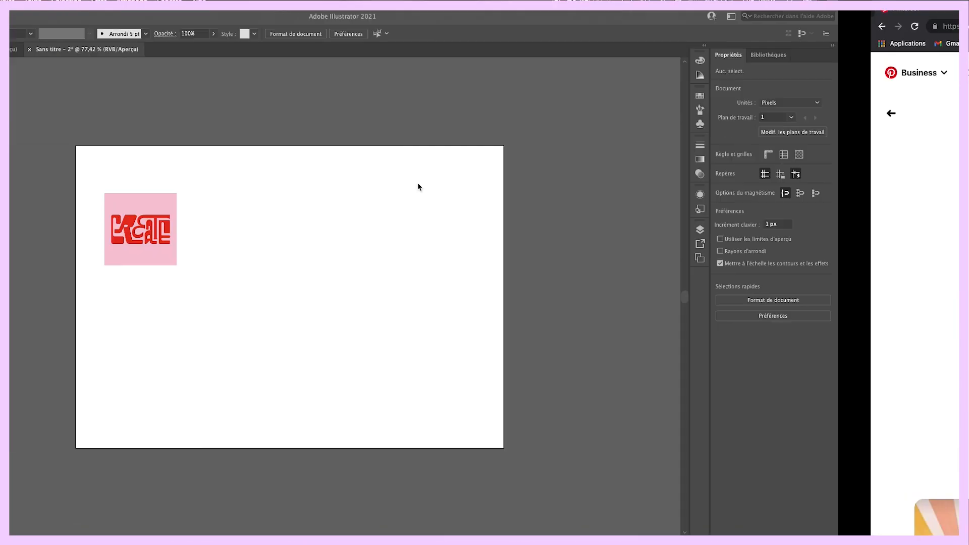
# Step: Paste the ALIVE image, align it beside the CREATE image, and scale it down to about the same height
pyautogui.press('super+v')
pyautogui.moveTo(422, 189); pyautogui.dragTo(411, 324)
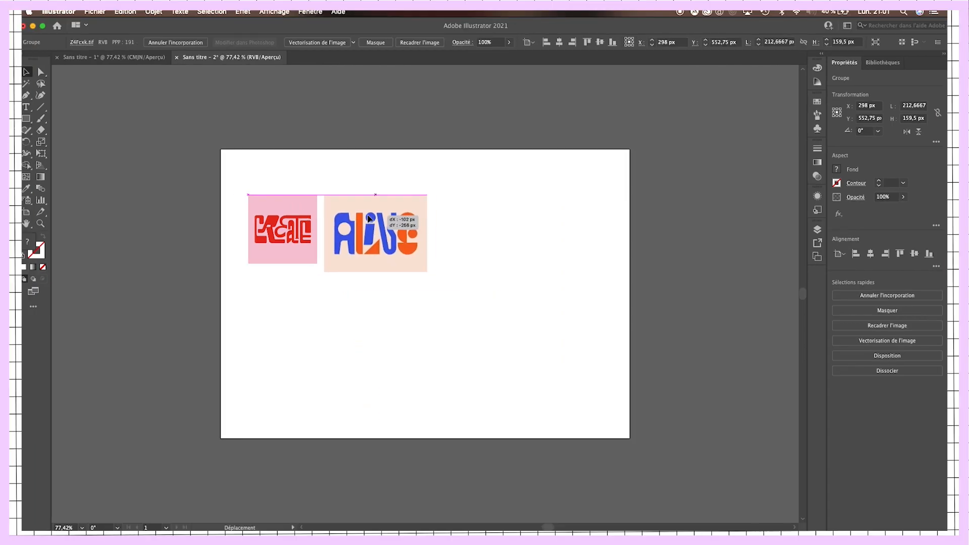
pyautogui.moveTo(426, 275); pyautogui.dragTo(417, 263)
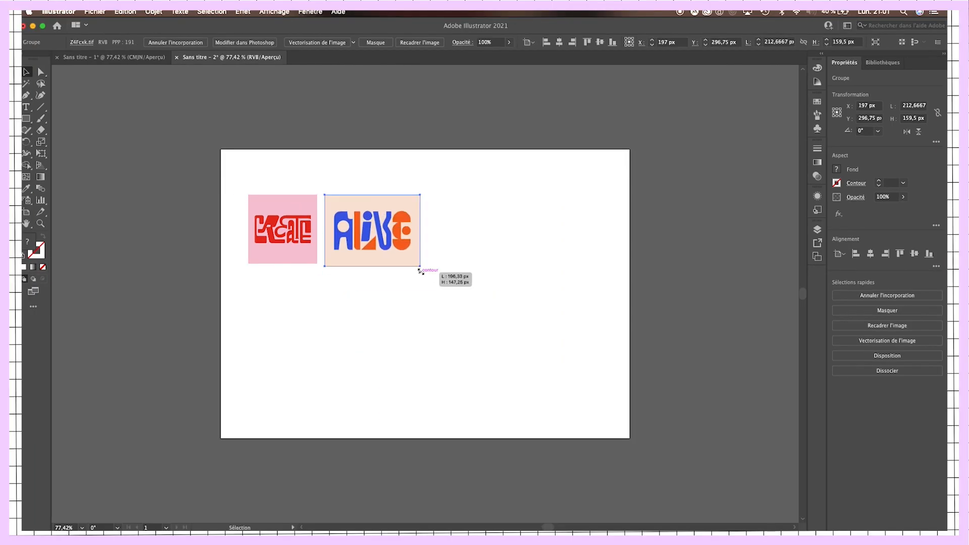
pyautogui.click(337, 301)
# Step: Browse the pins similar to "Alive" on Pinterest, open the "Great Jones" pin, and copy its image
pyautogui.hotkey('ctrl', 'Right')
pyautogui.scroll(-15, 348, 328)
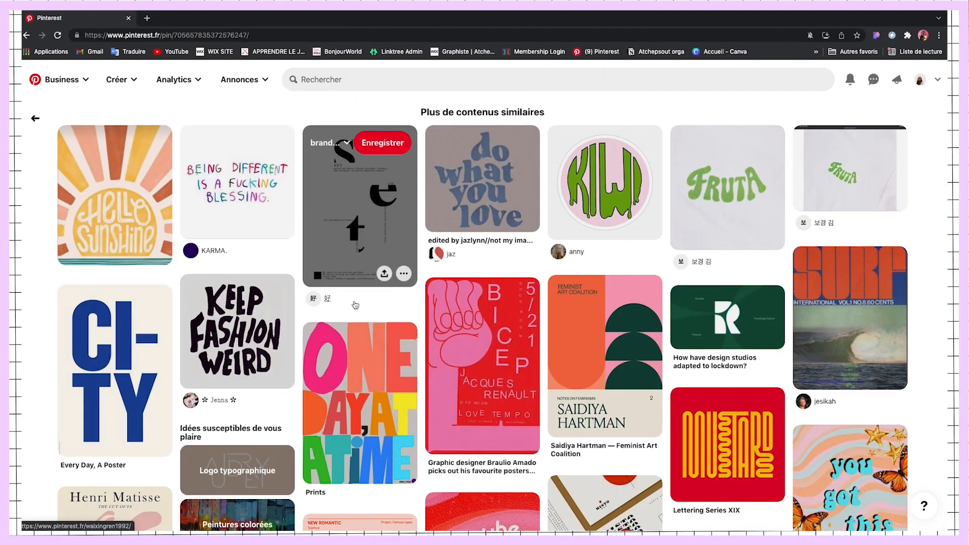
pyautogui.scroll(-1, 354, 302)
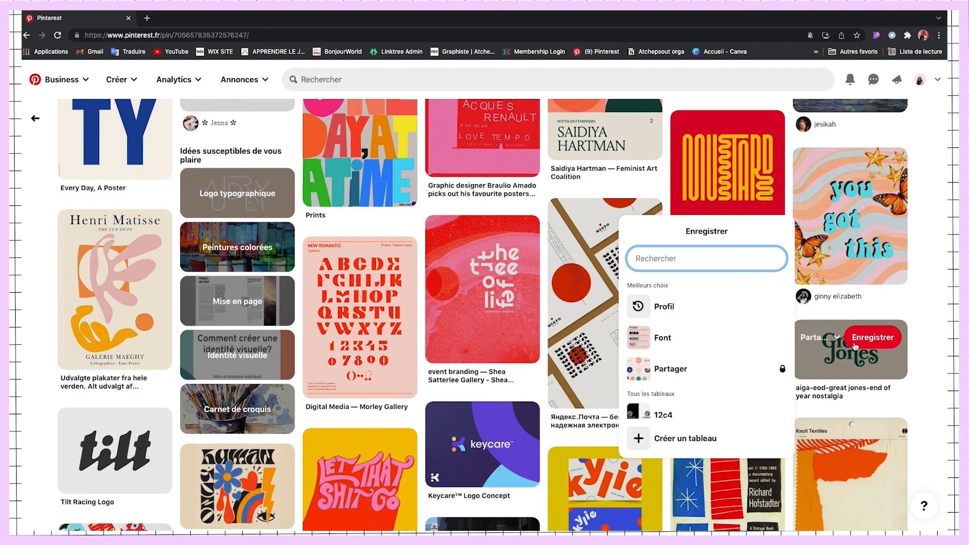
pyautogui.click(853, 361)
pyautogui.click(510, 136)
pyautogui.rightClick(257, 169)
pyautogui.click(292, 196)
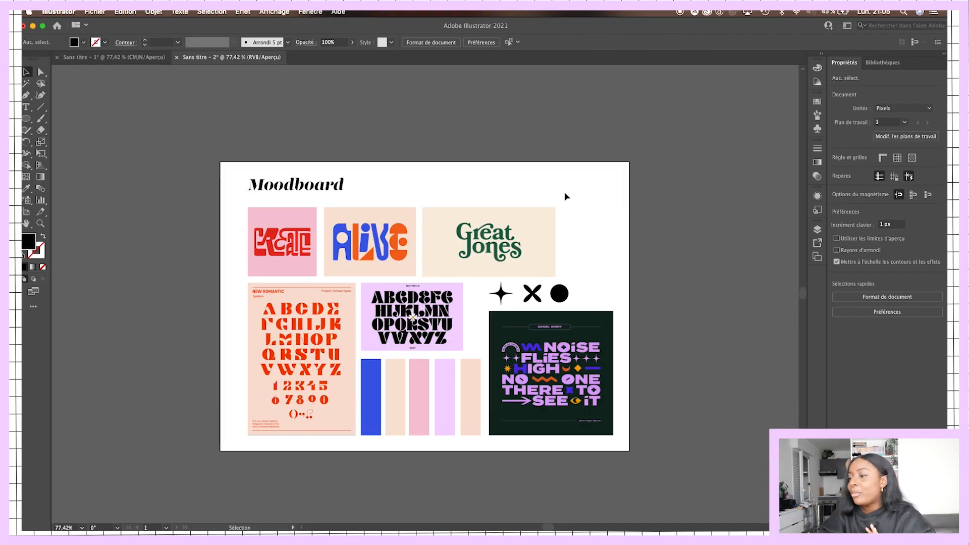
# Step: Examine the moodboard's lettering samples, alphabets and colour strips, and inspect the black cross and circle shapes
pyautogui.scroll(-2, 566, 196)
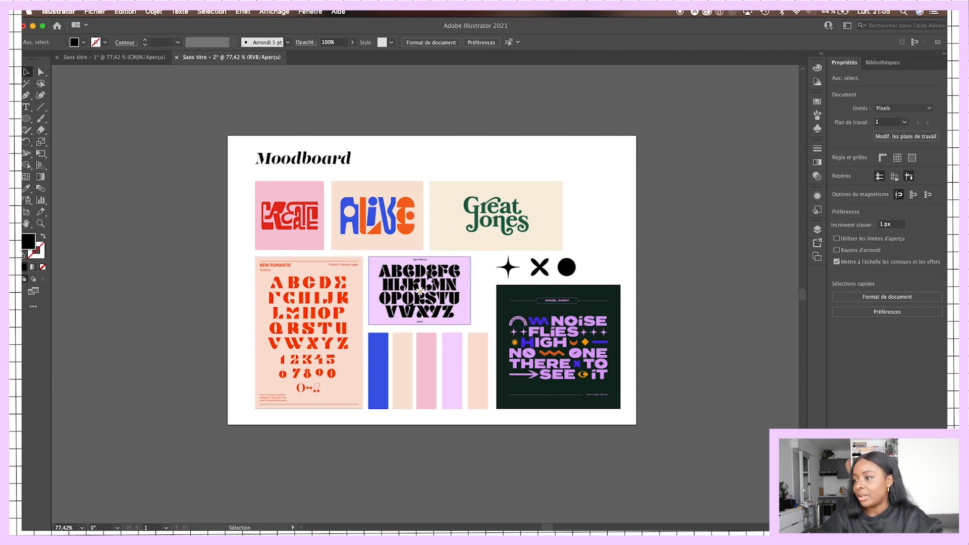
pyautogui.scroll(2, 596, 233)
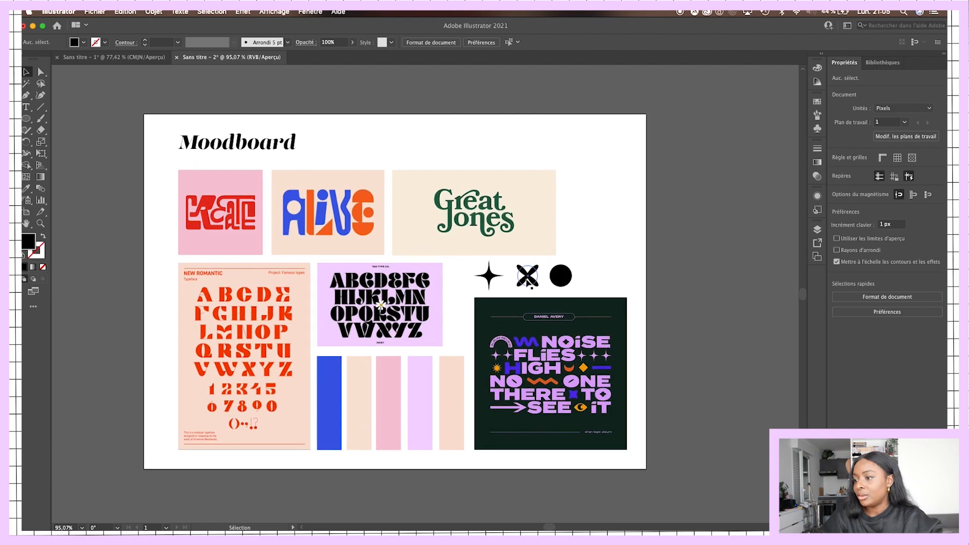
pyautogui.click(496, 282)
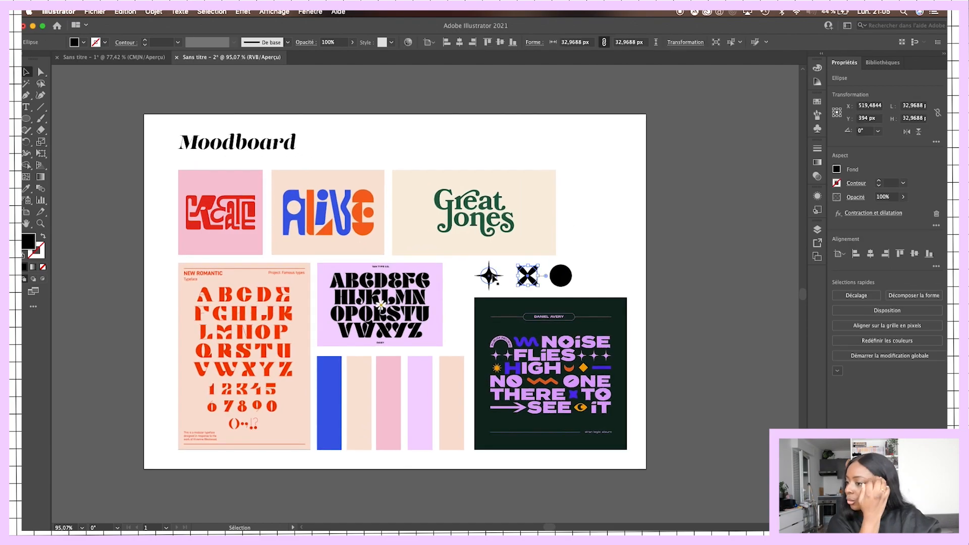
pyautogui.click(561, 275)
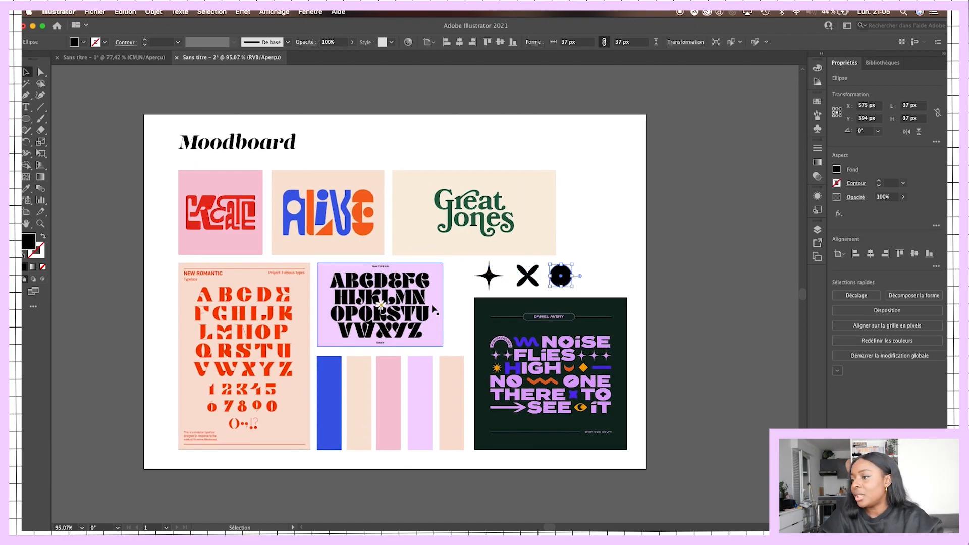
pyautogui.scroll(3, 433, 309)
pyautogui.scroll(2, 433, 310)
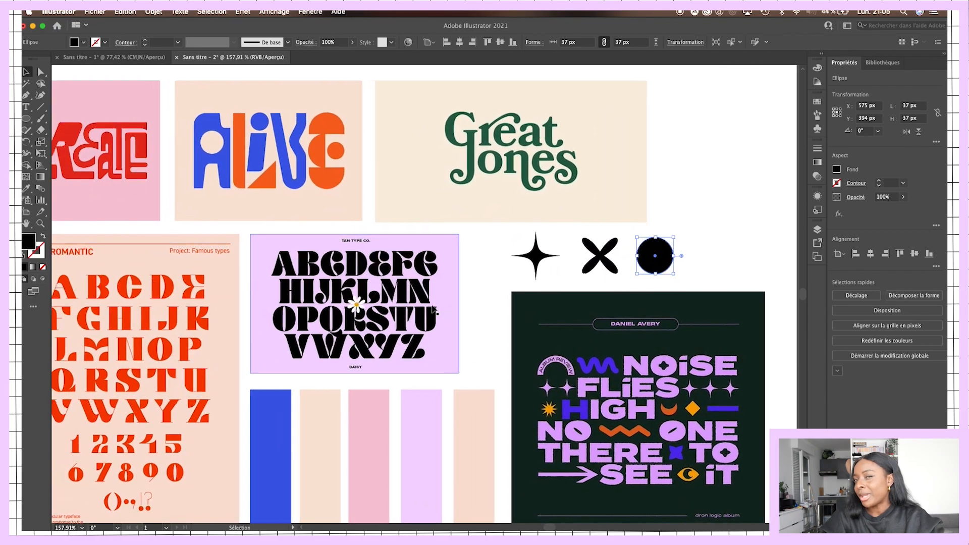
pyautogui.hscroll(-2, 434, 309)
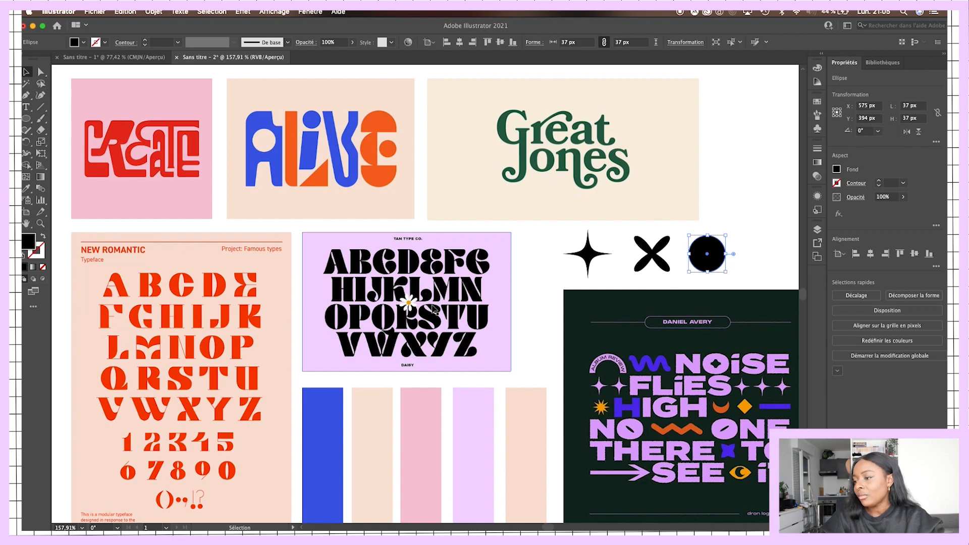
pyautogui.scroll(-6, 433, 309)
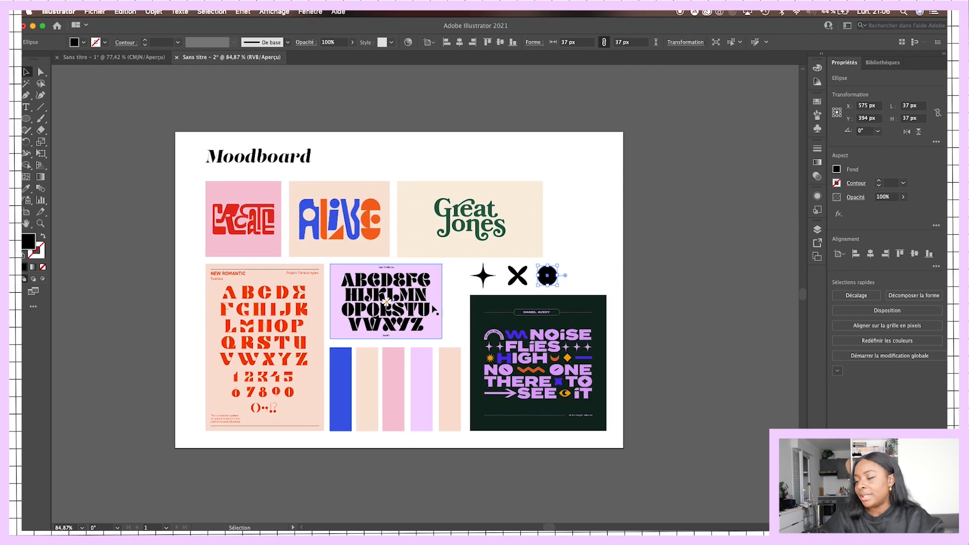
# Step: Duplicate the Moodboard artboard to the right of the original with the Artboard tool, undoing the first attempt
pyautogui.click(26, 212)
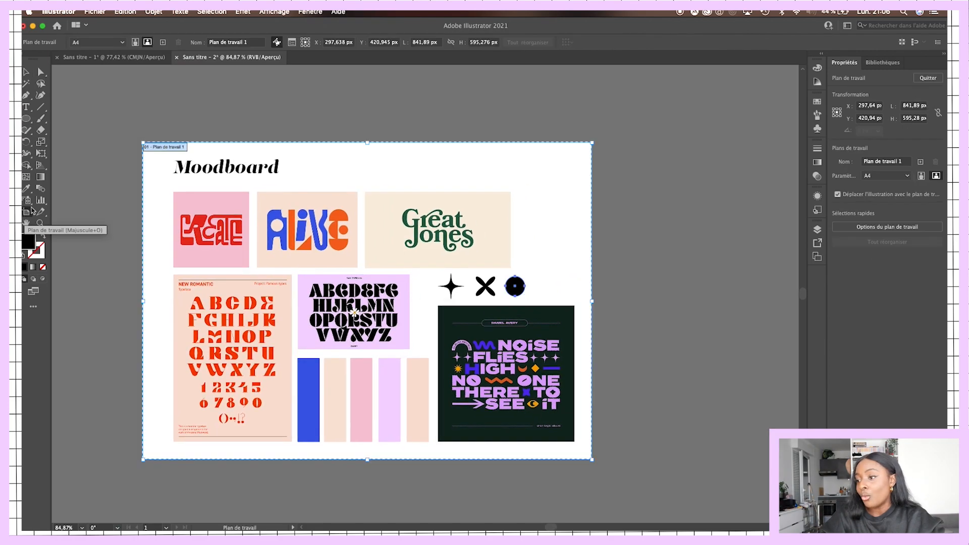
pyautogui.moveTo(160, 142); pyautogui.dragTo(355, 173)
pyautogui.press('super+z')
pyautogui.scroll(-3, 161, 141)
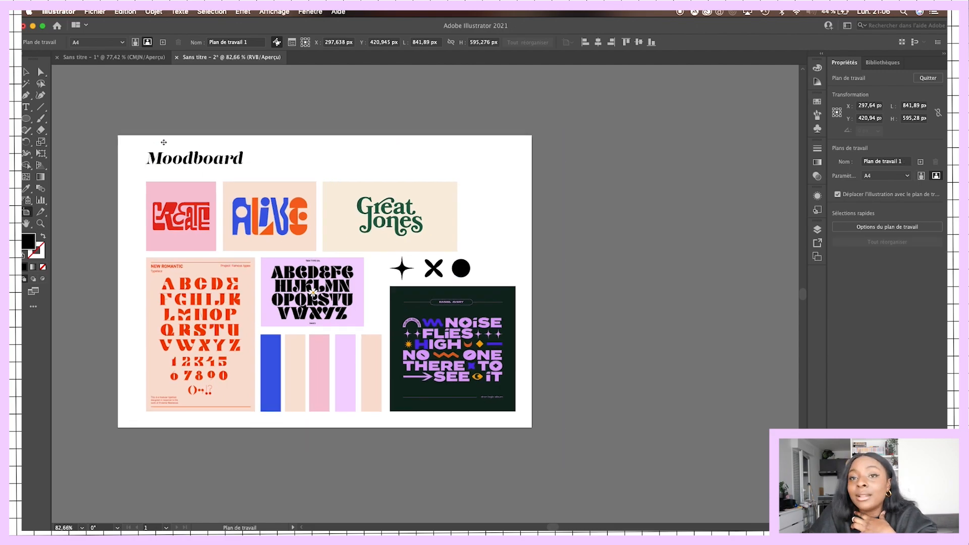
pyautogui.moveTo(156, 140); pyautogui.dragTo(447, 152)
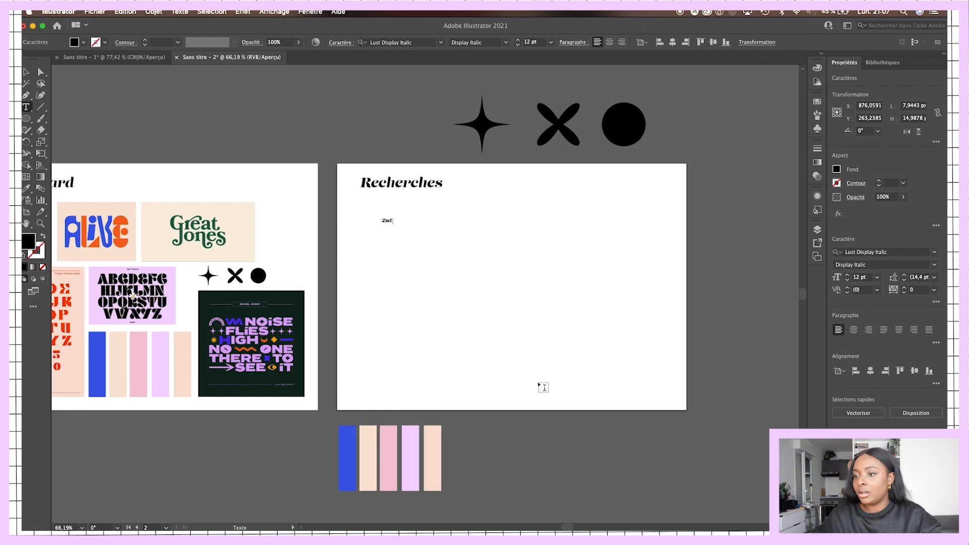
# Step: Enlarge the "2nd" text under the Recherches title to about 67.5 pt and duplicate it directly below
pyautogui.press('Escape')
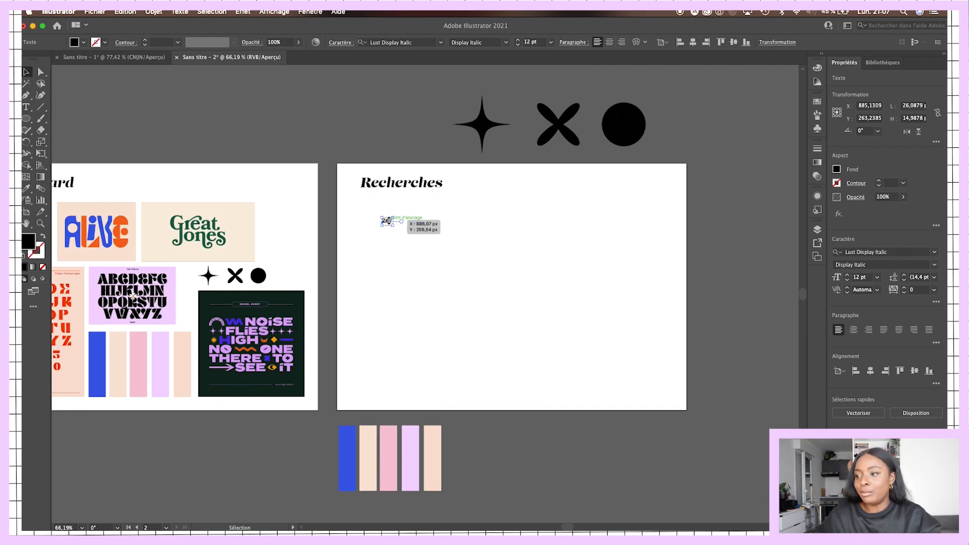
pyautogui.moveTo(388, 221); pyautogui.dragTo(418, 264)
pyautogui.click(493, 255)
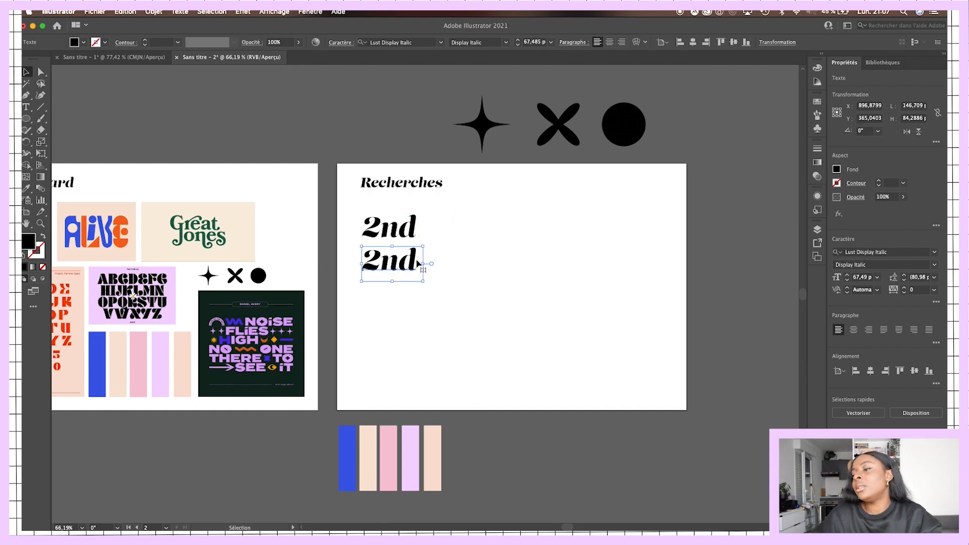
# Step: Replace the lower "2nd" copy's text with "Vie" and place it beside the first "2nd" to form the name
pyautogui.doubleClick(394, 261)
pyautogui.press('super+a')
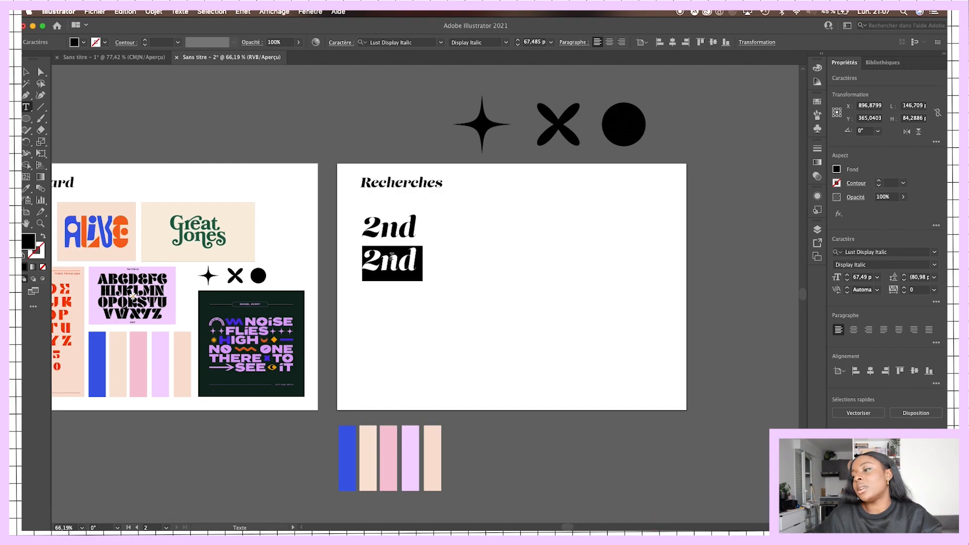
pyautogui.write('Vie')
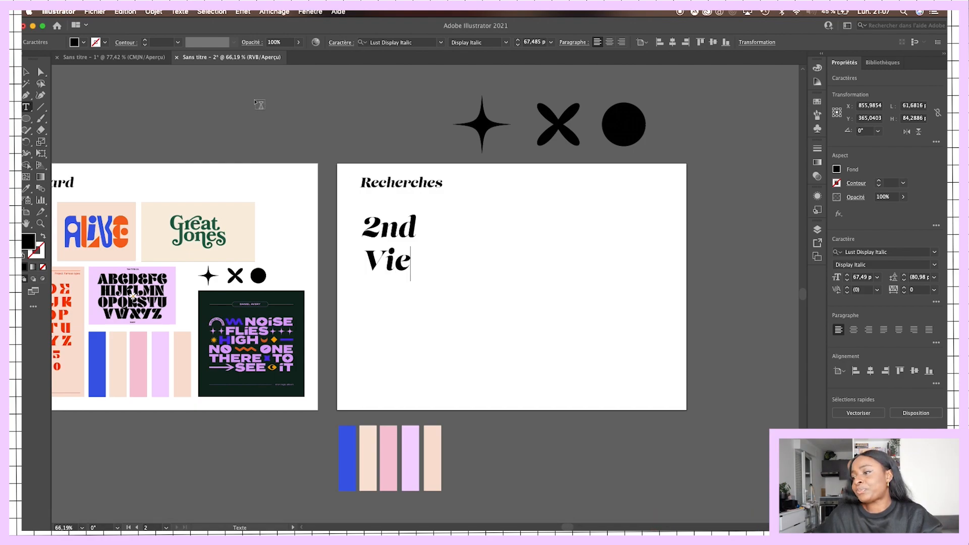
pyautogui.click(41, 72)
pyautogui.moveTo(388, 261)
pyautogui.mouseDown()
pyautogui.moveTo(442, 230)
pyautogui.moveTo(443, 243)
pyautogui.moveTo(389, 254)
pyautogui.moveTo(452, 210)
pyautogui.moveTo(396, 186)
pyautogui.moveTo(452, 249)
pyautogui.moveTo(458, 222)
pyautogui.moveTo(396, 261)
pyautogui.mouseUp()
# Step: Duplicate "2nd" below the first line and extend the copy's text to "2nd vie" with a lowercase v
pyautogui.click(458, 264)
pyautogui.click(438, 263)
pyautogui.doubleClick(406, 260)
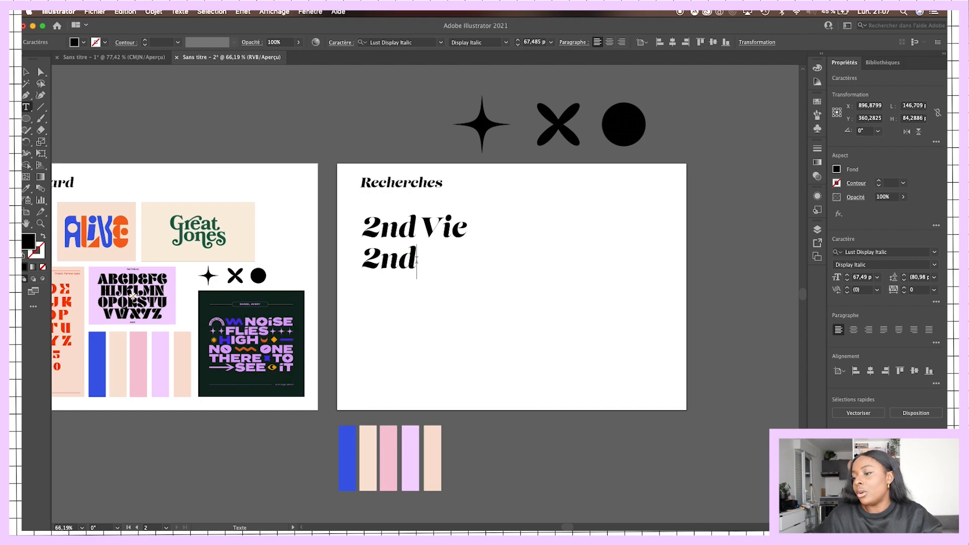
pyautogui.write('vie')
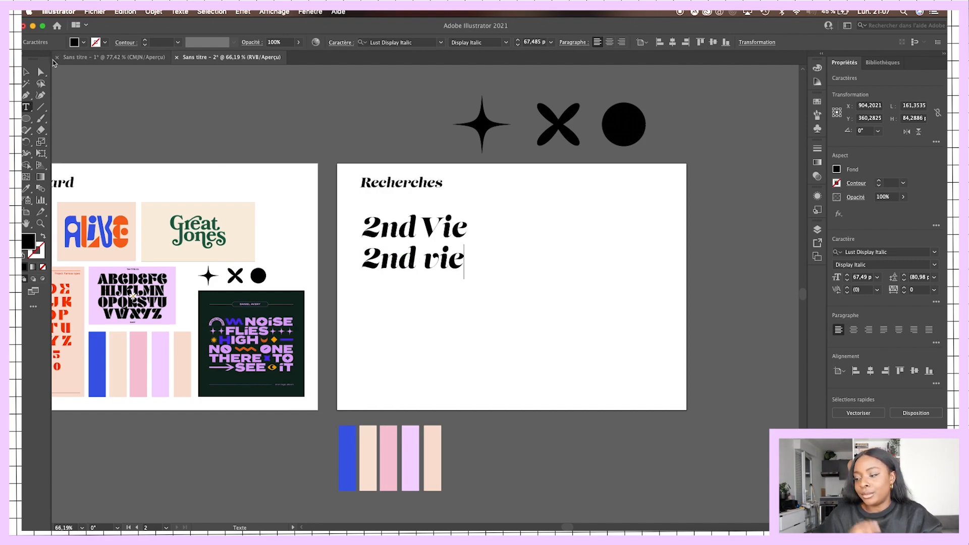
# Step: Shrink the lowercase "2nd vie" text to about 60.7 pt and duplicate it directly below
pyautogui.click(27, 72)
pyautogui.moveTo(472, 280); pyautogui.dragTo(454, 290)
pyautogui.doubleClick(408, 281)
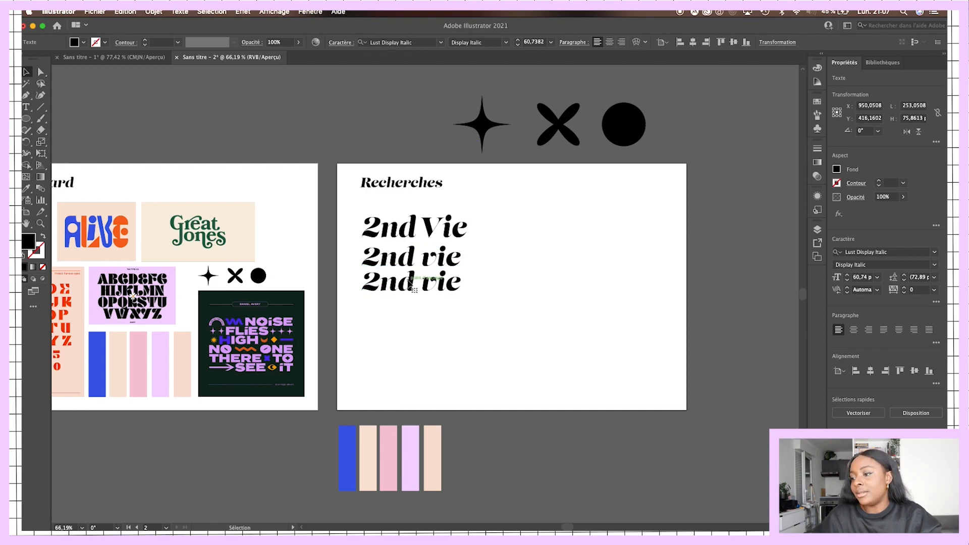
pyautogui.tripleClick(408, 281)
pyautogui.hscroll(-5, 442, 104)
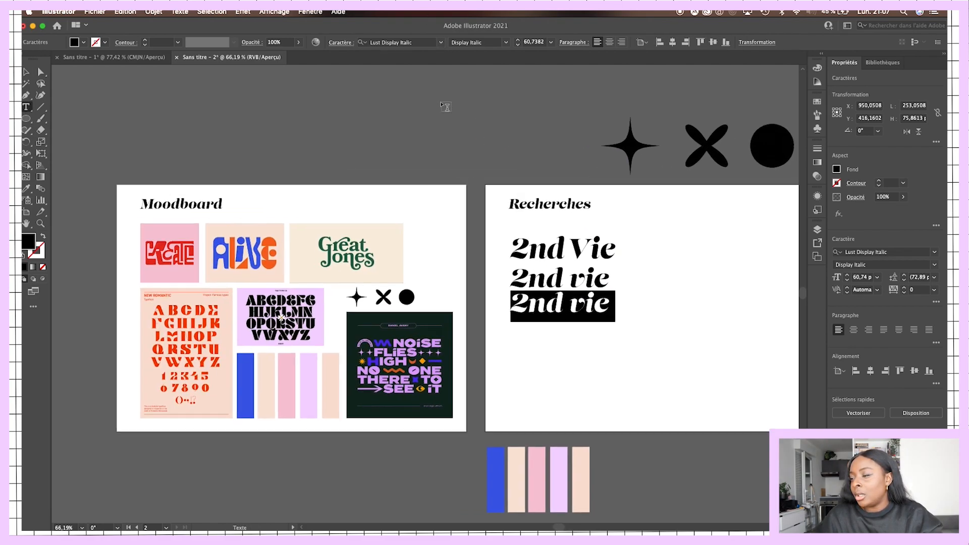
pyautogui.hscroll(-2, 445, 106)
pyautogui.click(441, 42)
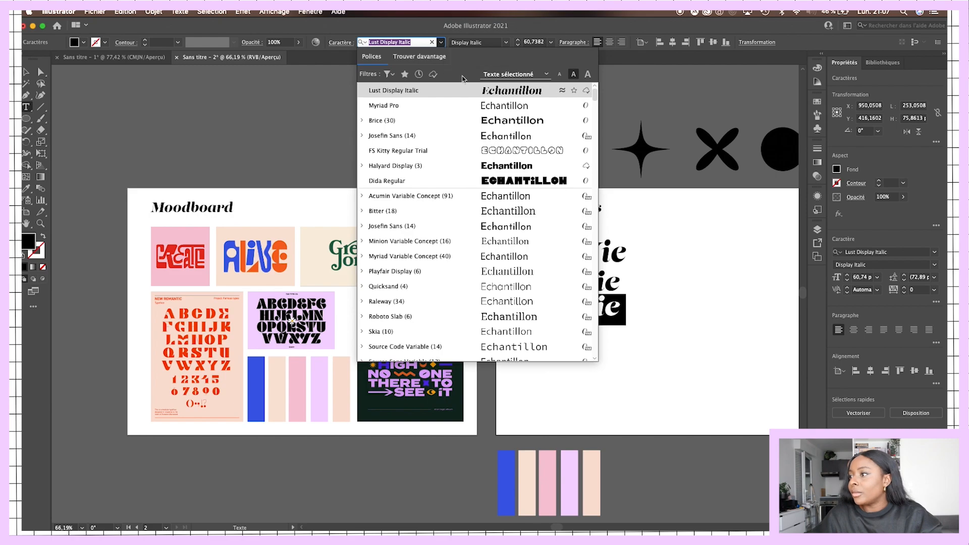
pyautogui.click(643, 267)
pyautogui.click(26, 71)
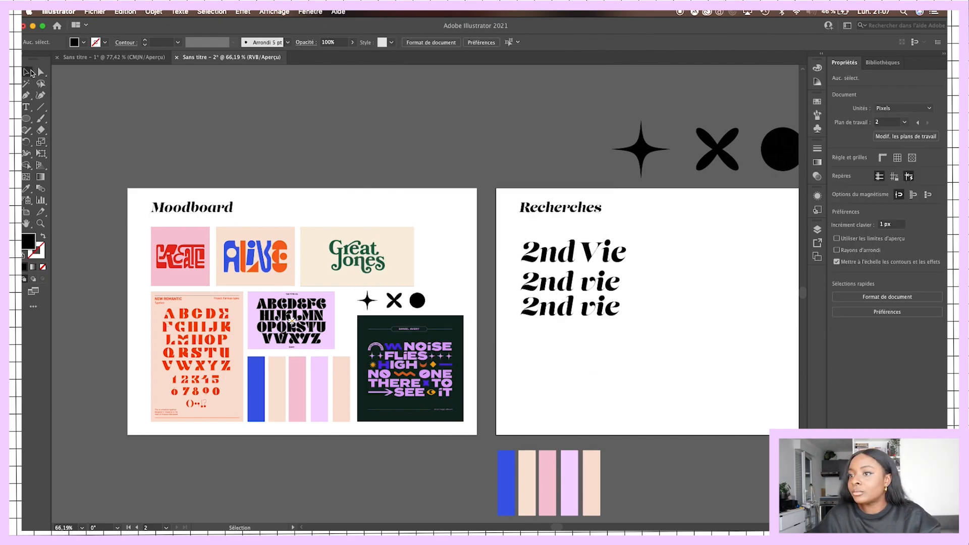
# Step: Set the third line, the lowest "2nd vie" under Recherches, in the Brice font with the Black style
pyautogui.press('super+minus')
pyautogui.hscroll(-5, 298, 244)
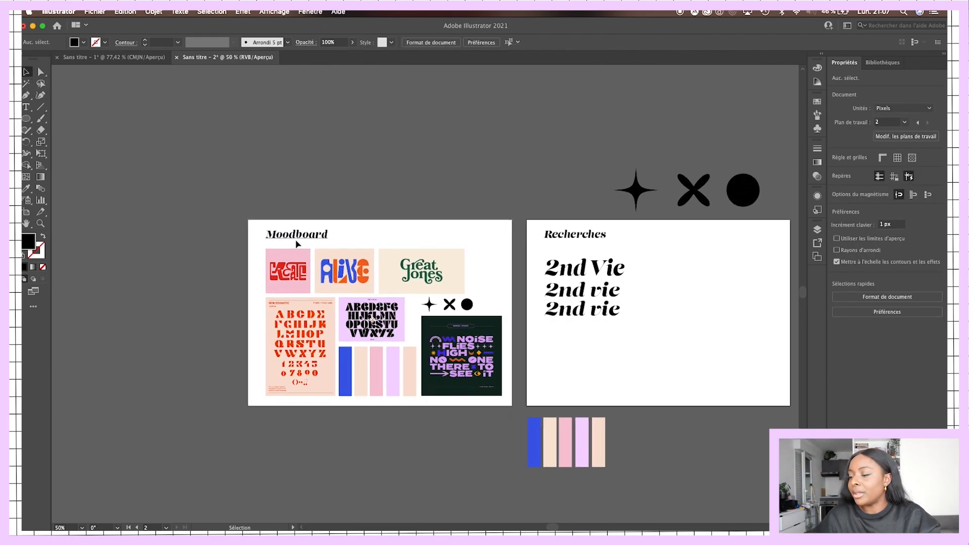
pyautogui.click(563, 272)
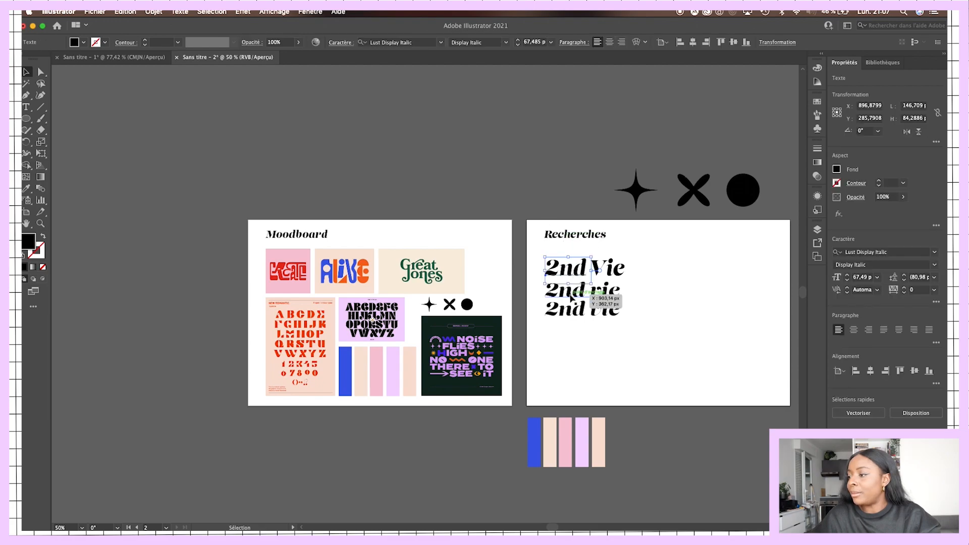
pyautogui.click(588, 309)
pyautogui.click(441, 43)
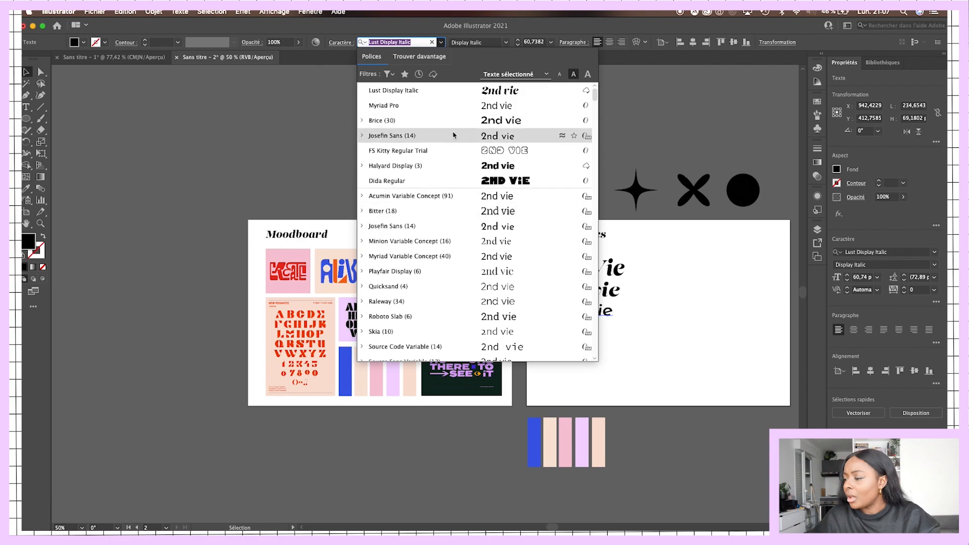
pyautogui.click(448, 122)
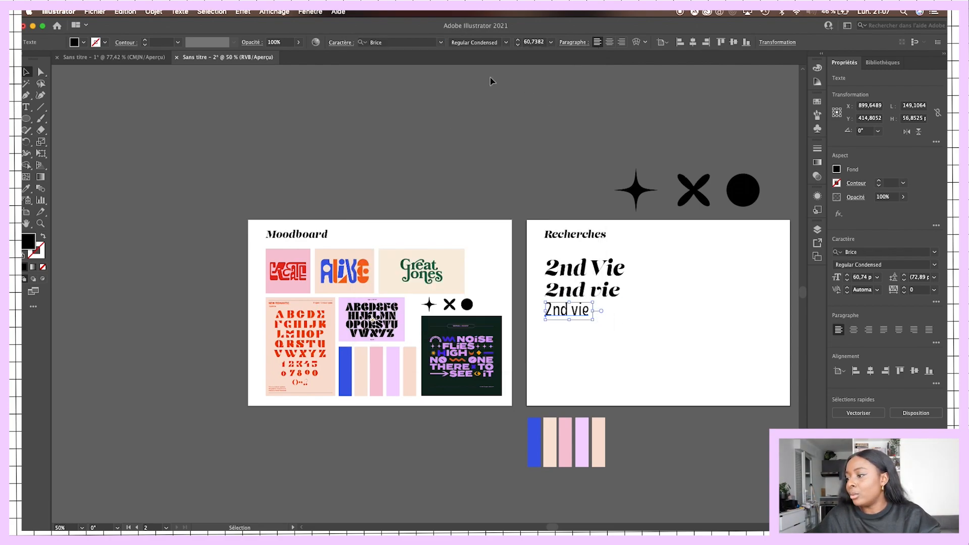
pyautogui.click(505, 42)
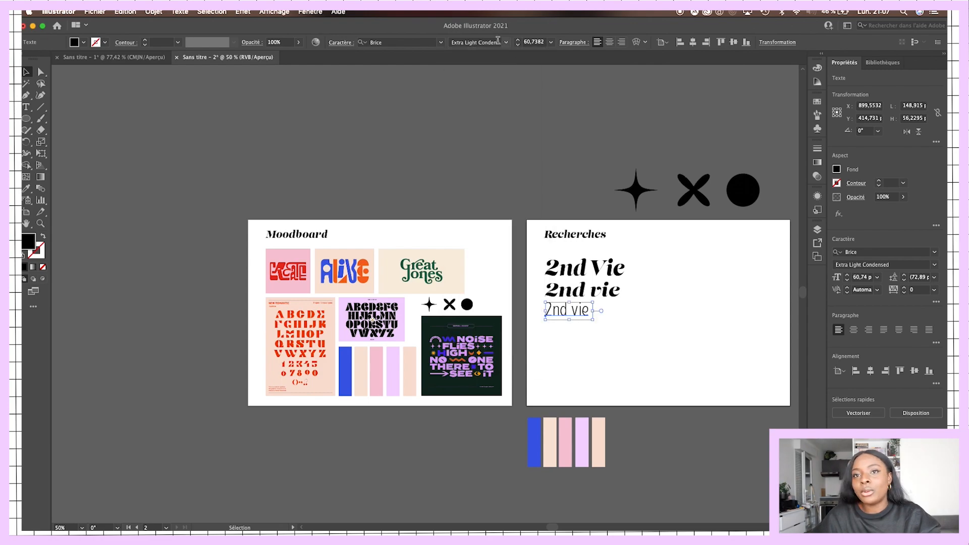
pyautogui.click(506, 43)
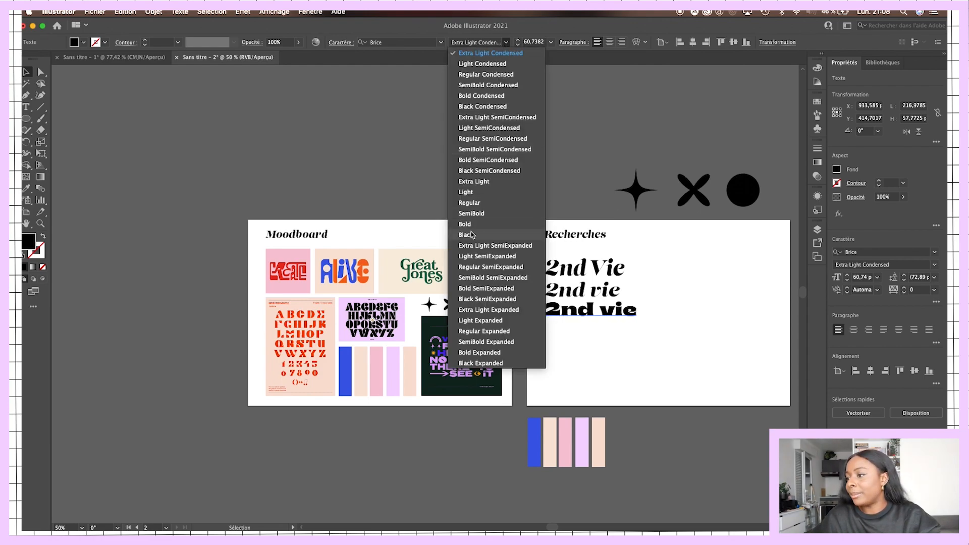
pyautogui.click(471, 235)
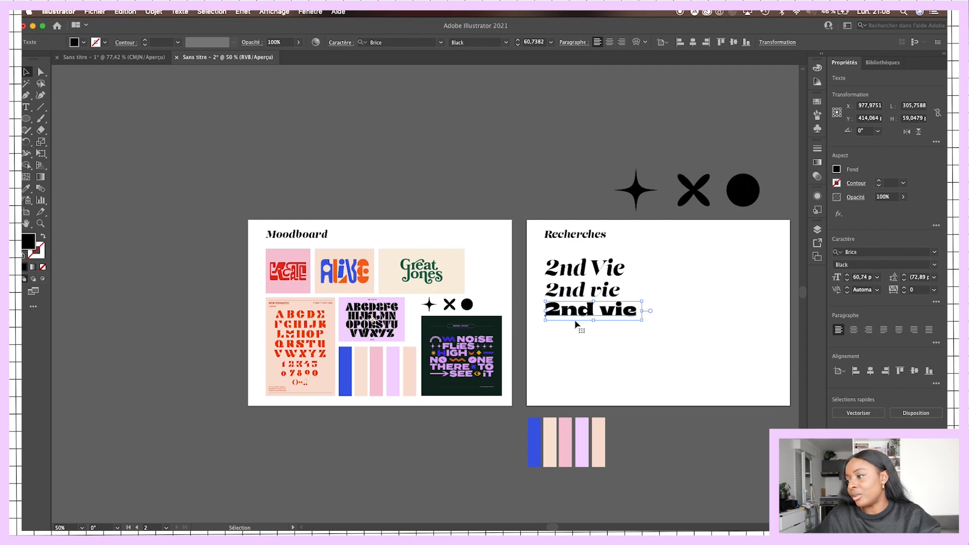
# Step: Move the Brice line slightly down and duplicate the Lust Display Italic "2nd vie" line below it
pyautogui.click(591, 339)
pyautogui.moveTo(584, 316); pyautogui.dragTo(588, 298)
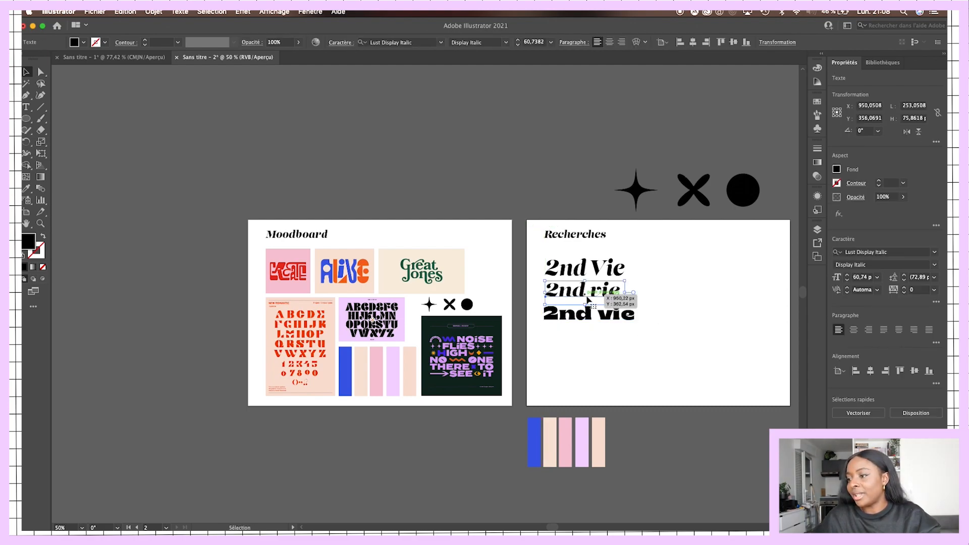
pyautogui.click(650, 290)
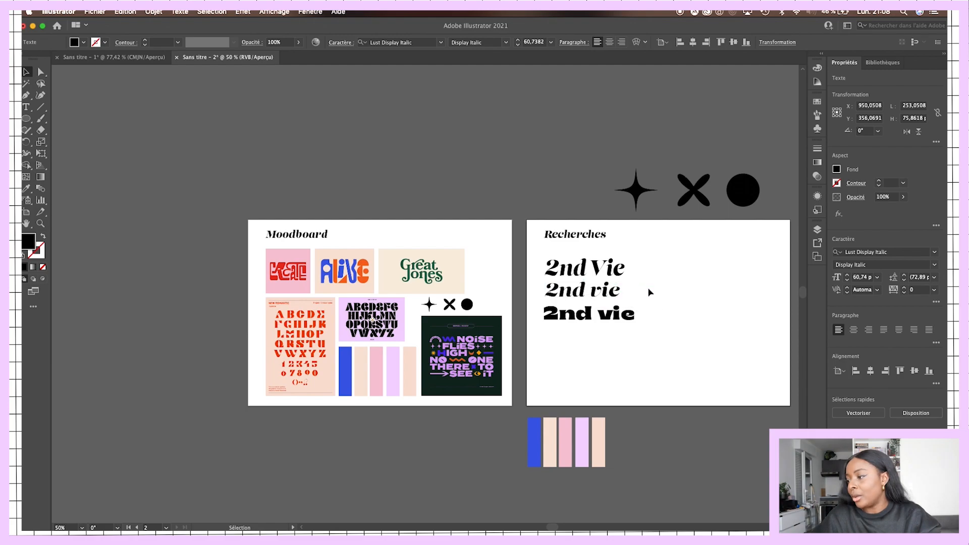
pyautogui.scroll(4, 631, 278)
pyautogui.moveTo(591, 295); pyautogui.dragTo(584, 368)
pyautogui.click(598, 331)
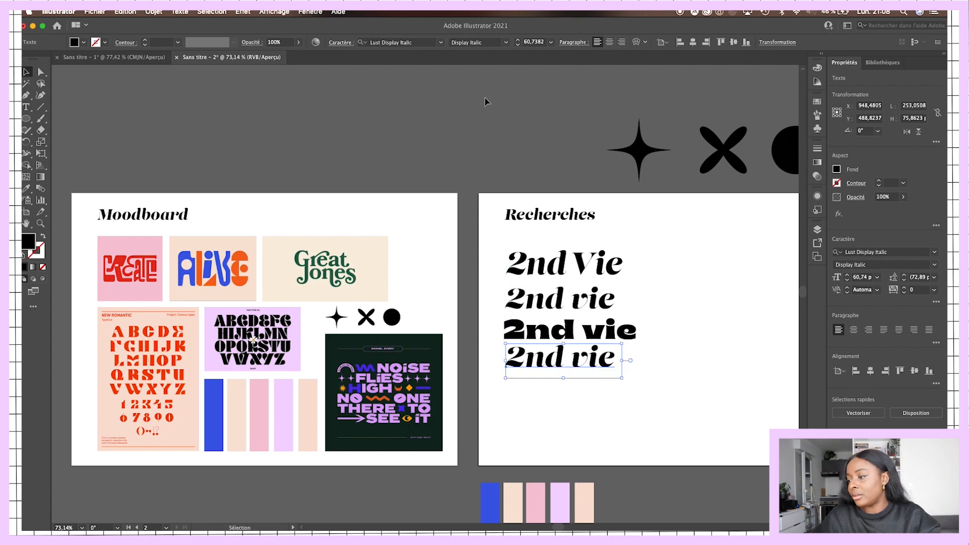
# Step: Browse the font list with live previews and set the fourth line, "2nd vie", in Janger Regular
pyautogui.click(441, 43)
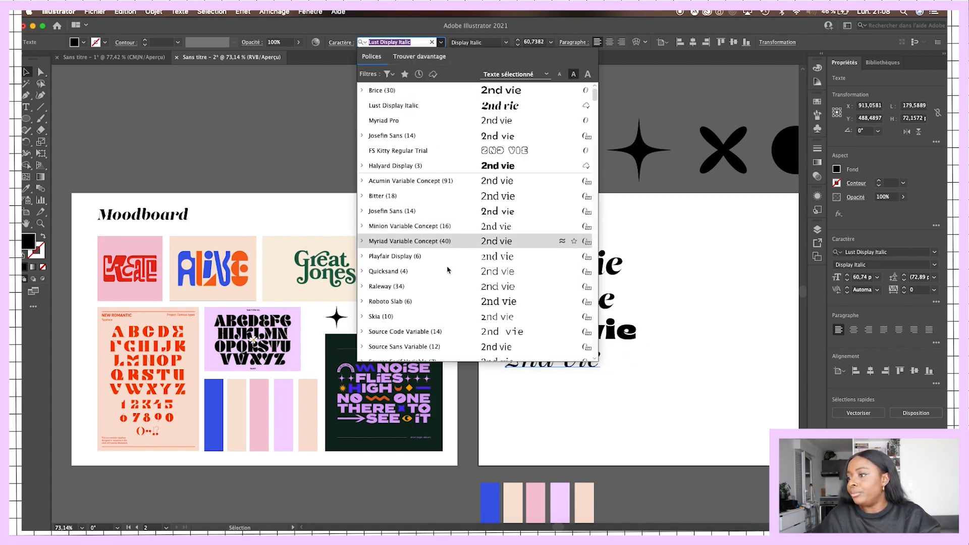
pyautogui.scroll(10, 445, 238)
pyautogui.scroll(-7, 483, 301)
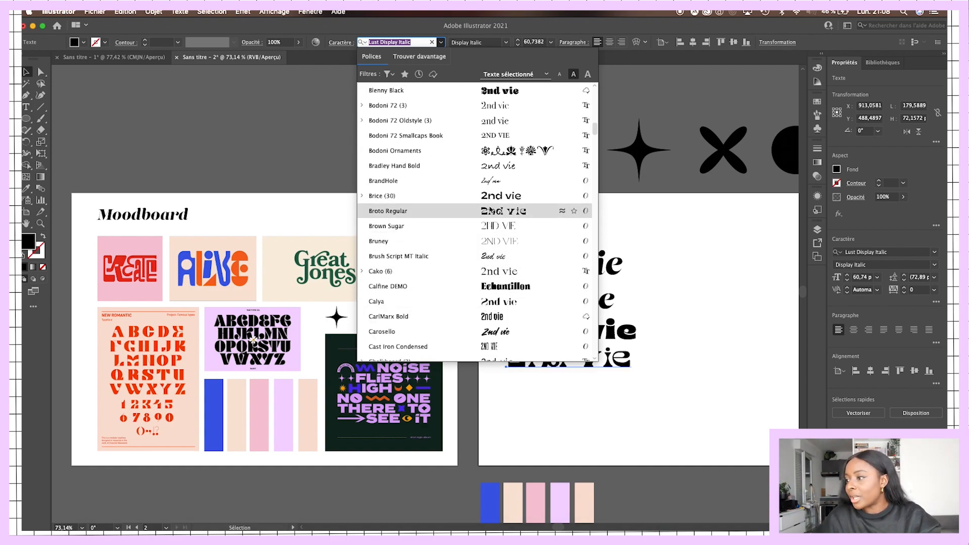
pyautogui.scroll(-10, 491, 210)
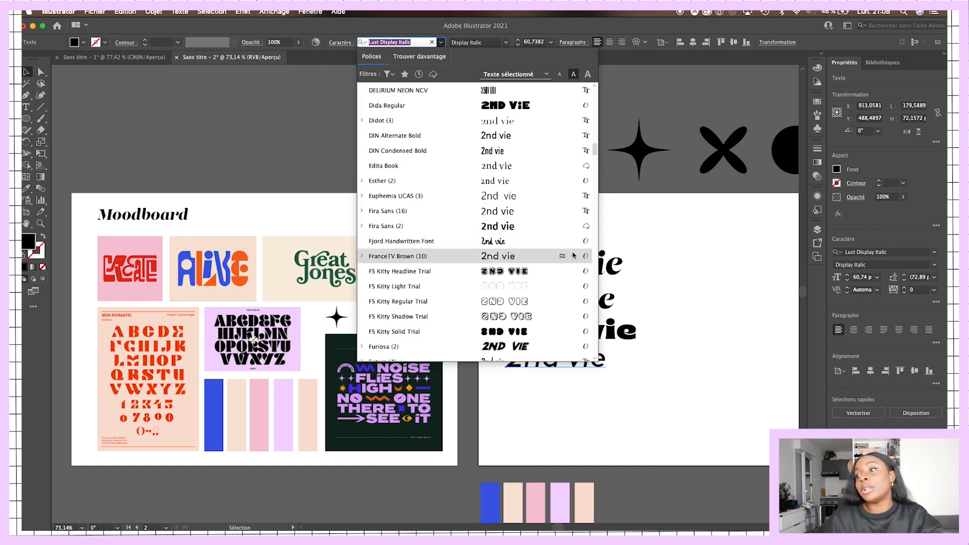
pyautogui.scroll(-10, 555, 225)
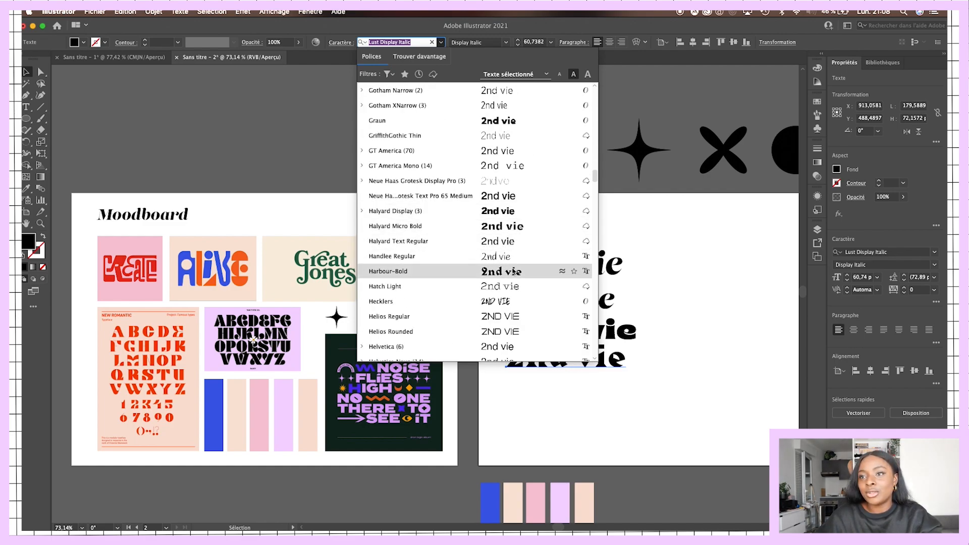
pyautogui.scroll(-10, 513, 271)
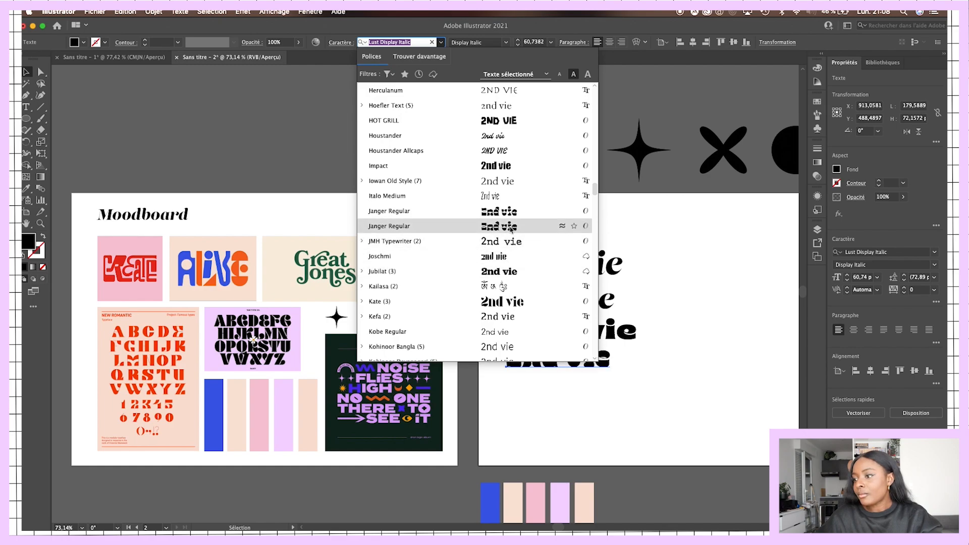
pyautogui.click(505, 226)
# Step: Duplicate the Janger Regular "2nd vie" line directly below and set the copy in the Calya font
pyautogui.moveTo(591, 359); pyautogui.dragTo(582, 395)
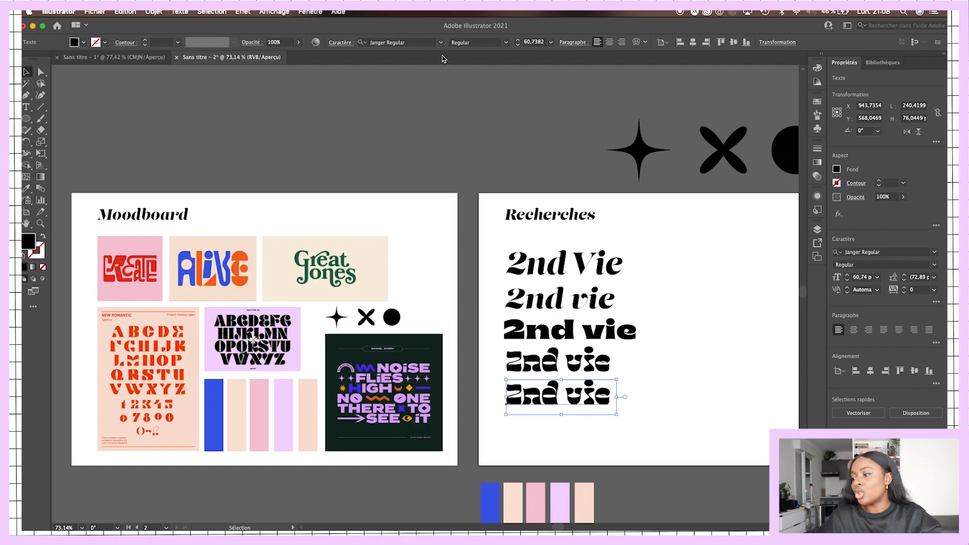
pyautogui.click(441, 43)
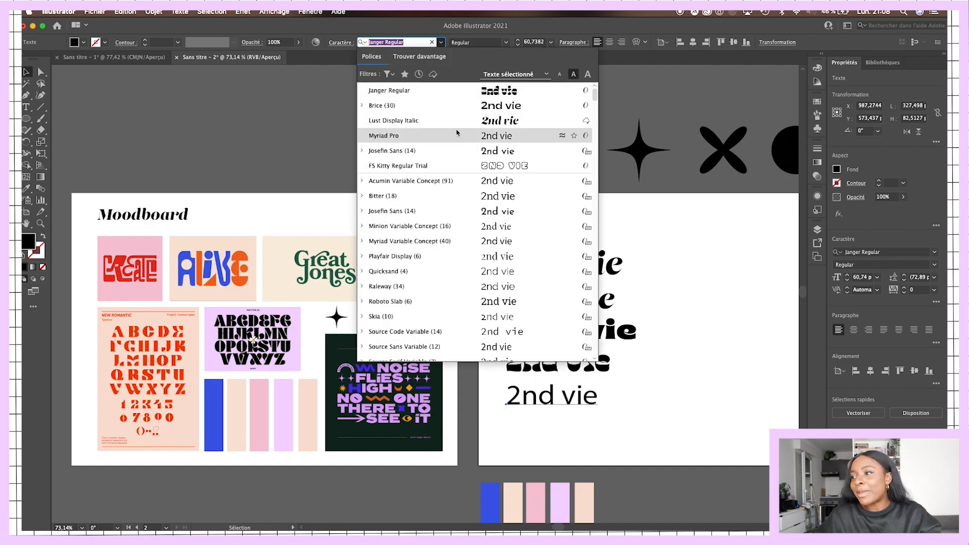
pyautogui.scroll(-5, 455, 291)
pyautogui.scroll(-5, 456, 292)
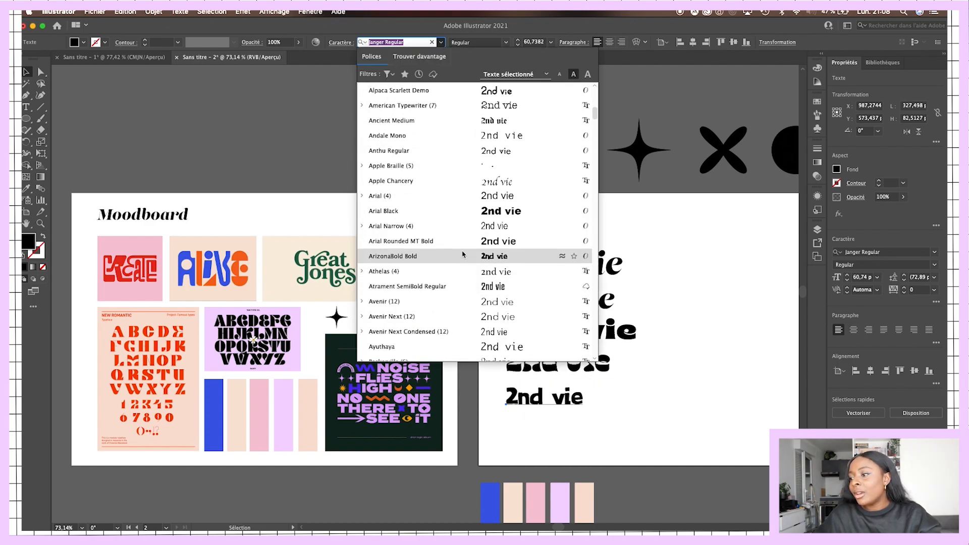
pyautogui.scroll(-2, 465, 317)
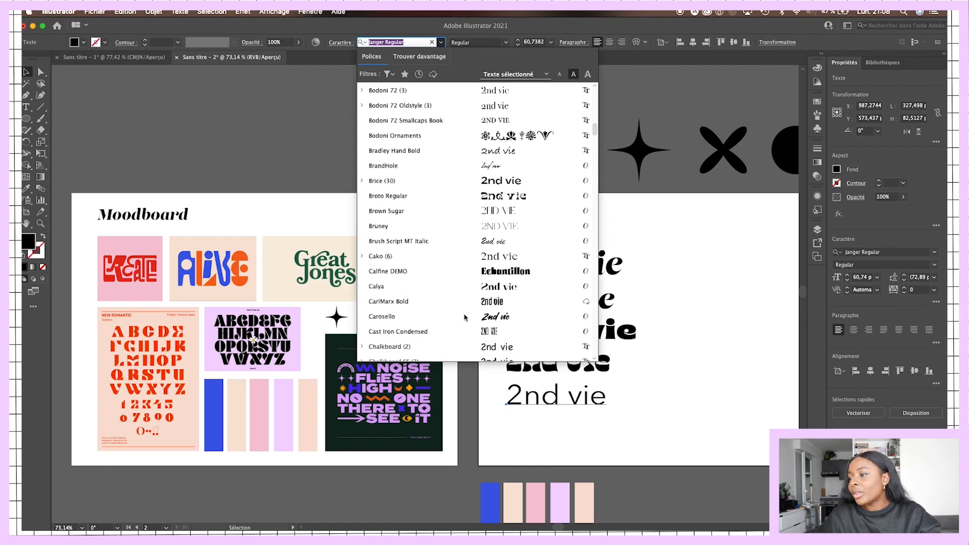
pyautogui.click(486, 292)
pyautogui.click(652, 377)
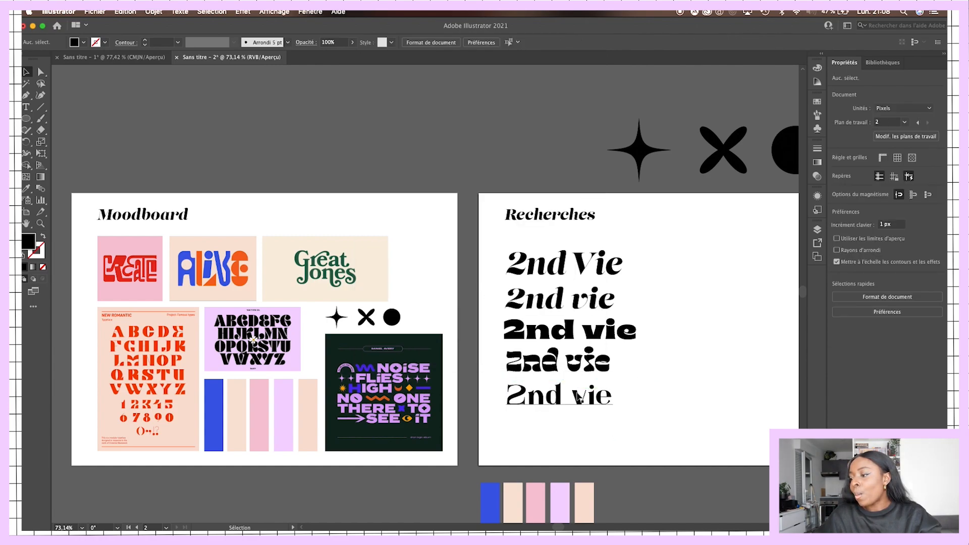
# Step: Duplicate the Calya "2nd vie" line directly below and browse the font list with live previews for the copy
pyautogui.click(578, 399)
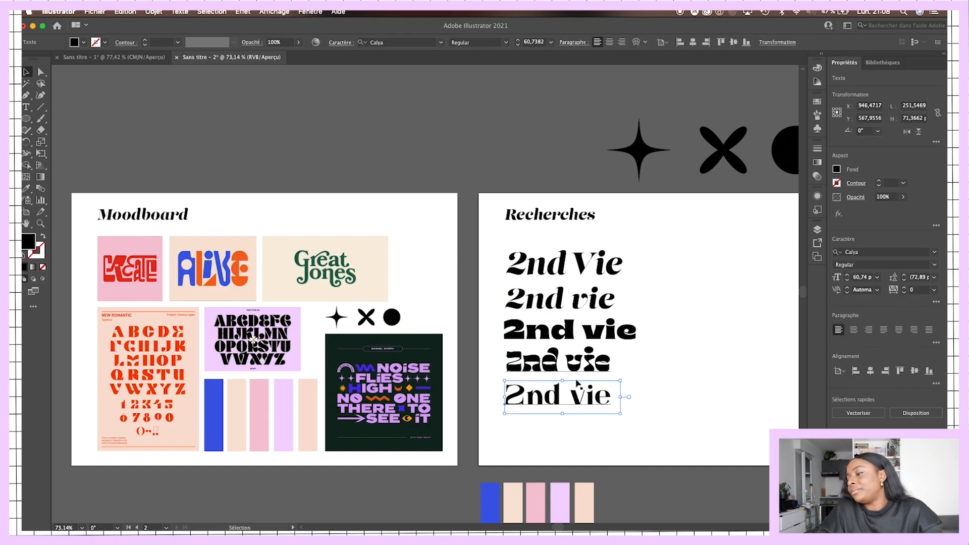
pyautogui.moveTo(578, 404); pyautogui.dragTo(577, 437)
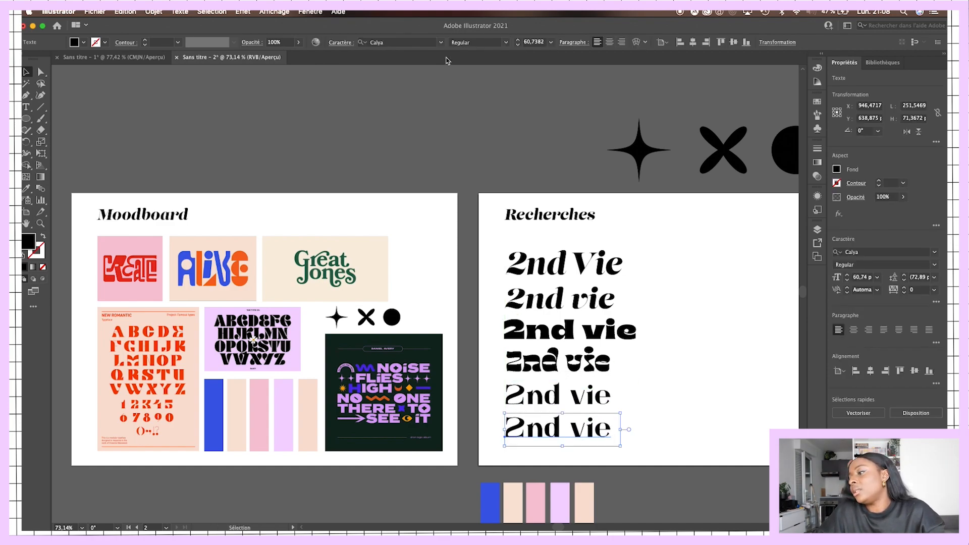
pyautogui.click(442, 43)
pyautogui.click(442, 43)
pyautogui.click(442, 42)
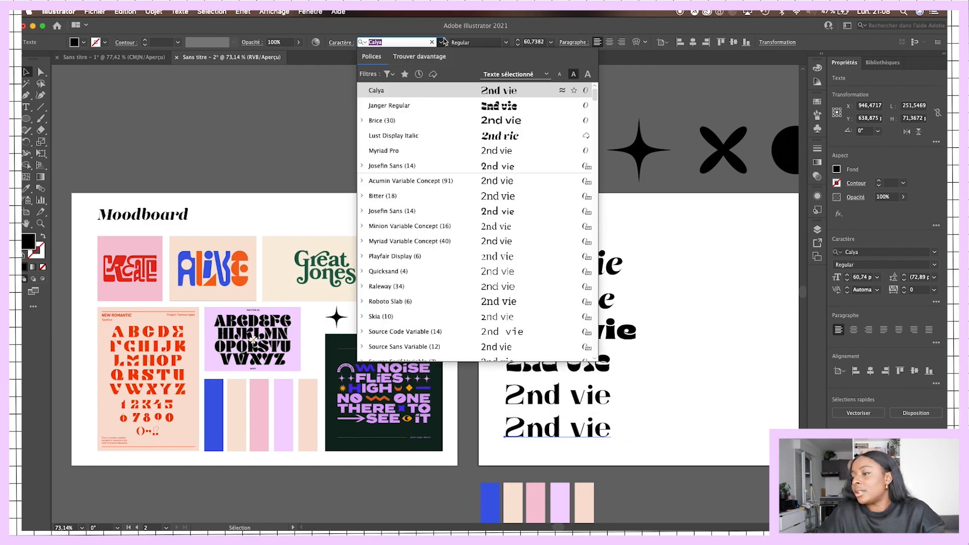
pyautogui.scroll(-5, 436, 227)
pyautogui.scroll(-10, 436, 228)
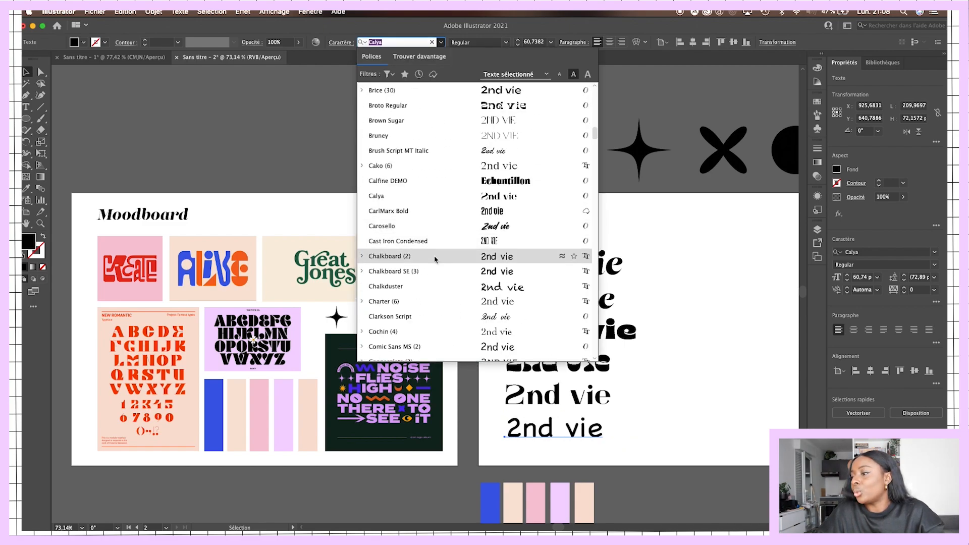
pyautogui.scroll(-3, 436, 295)
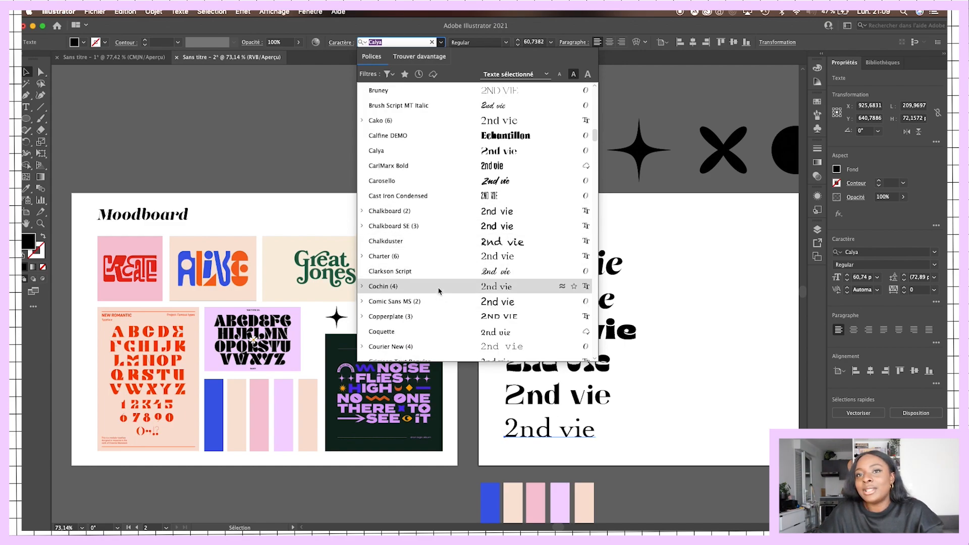
pyautogui.scroll(-6, 438, 291)
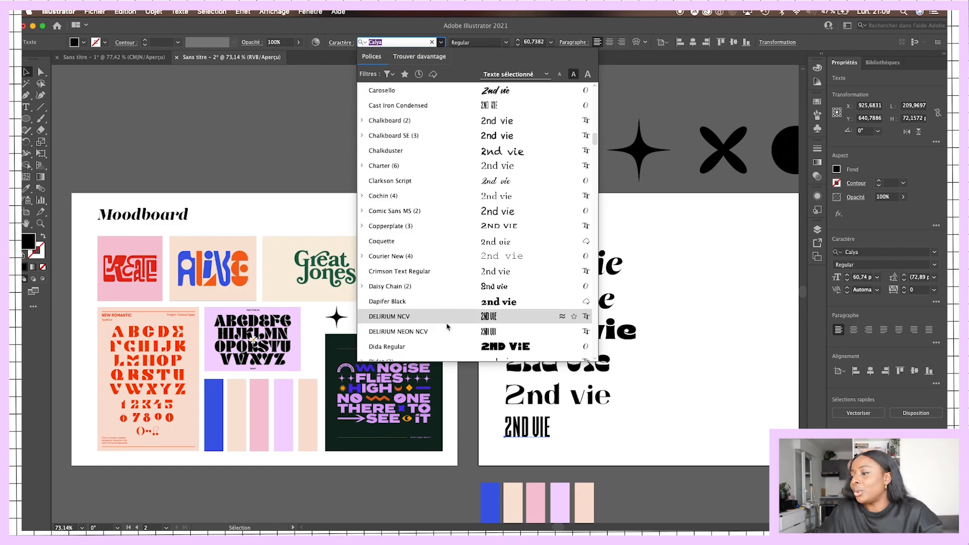
pyautogui.scroll(-12, 447, 325)
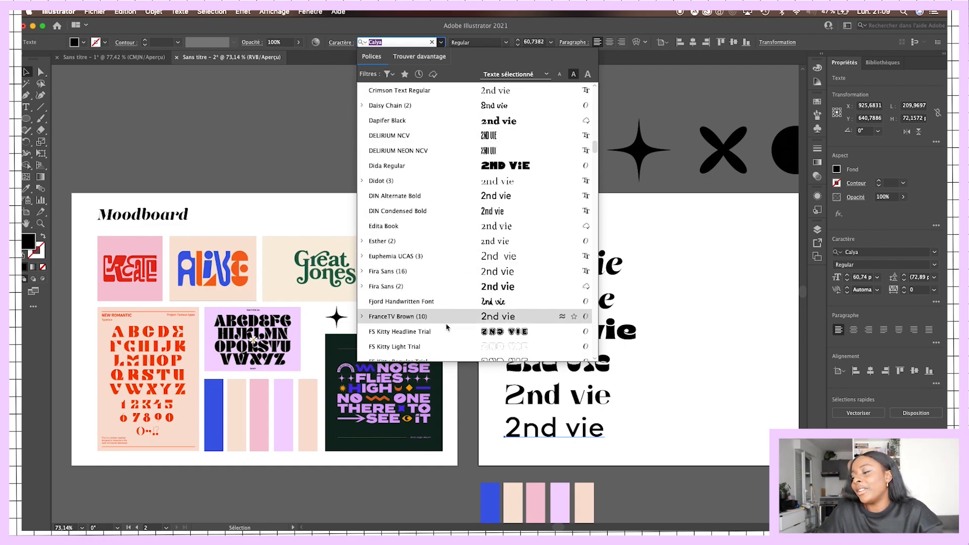
pyautogui.scroll(-5, 447, 328)
pyautogui.scroll(-2, 447, 329)
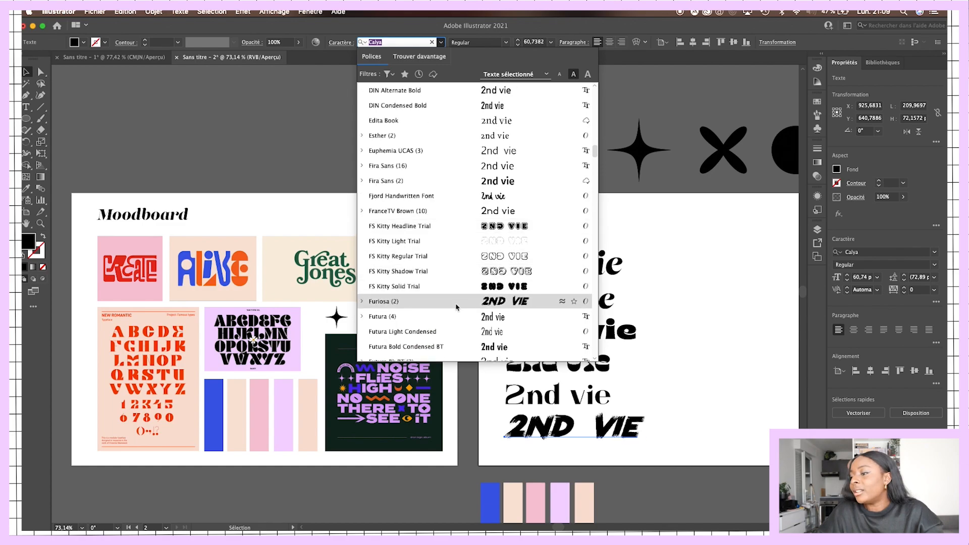
pyautogui.scroll(-10, 457, 332)
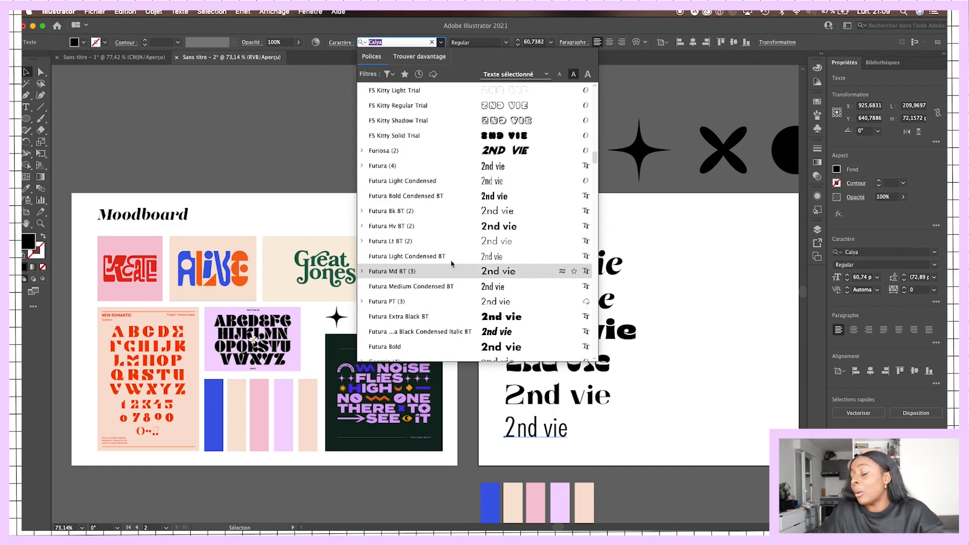
pyautogui.scroll(-14, 451, 316)
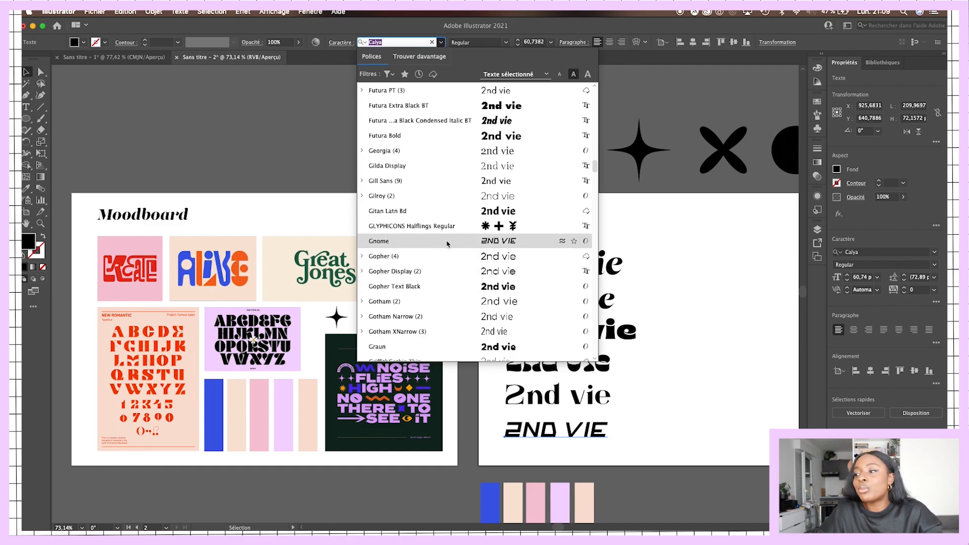
pyautogui.scroll(-14, 457, 272)
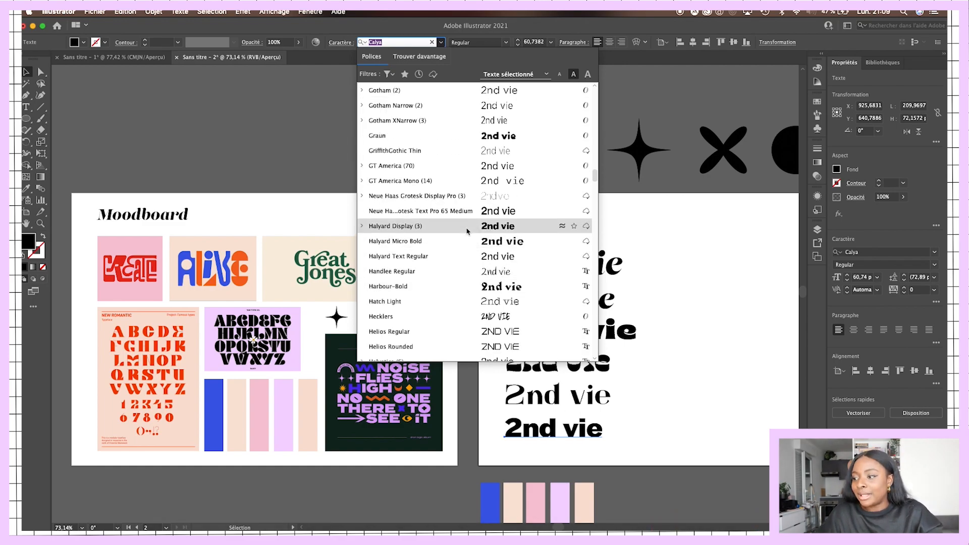
pyautogui.scroll(-17, 467, 267)
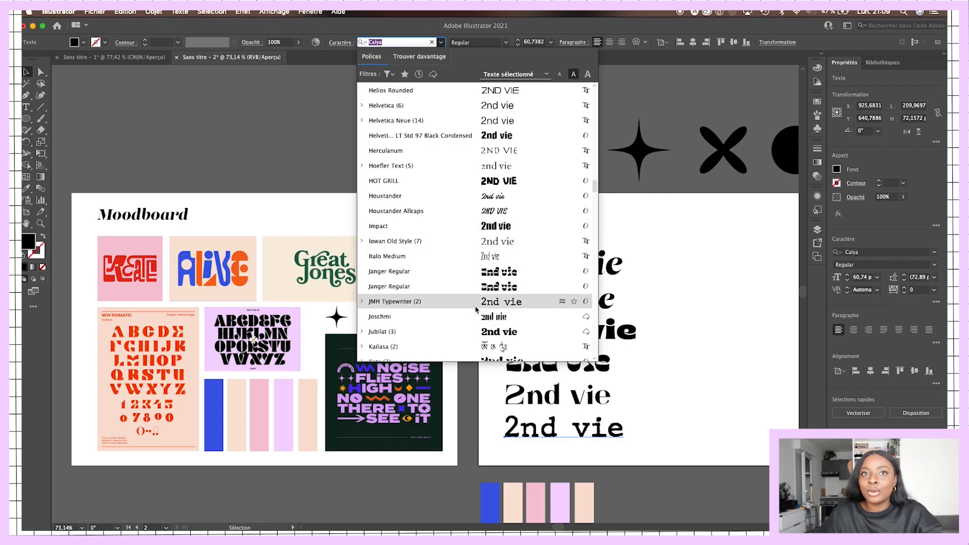
pyautogui.scroll(-20, 475, 325)
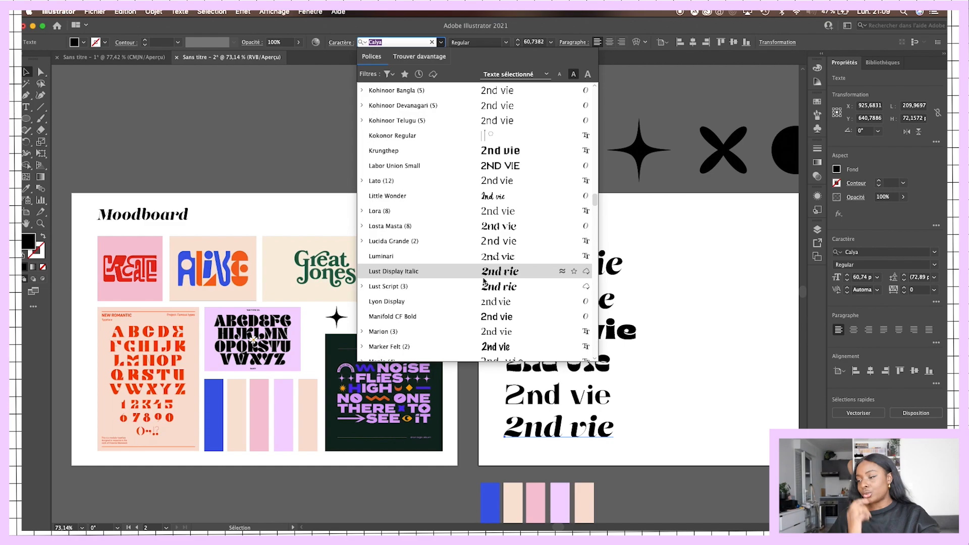
pyautogui.scroll(-3, 472, 329)
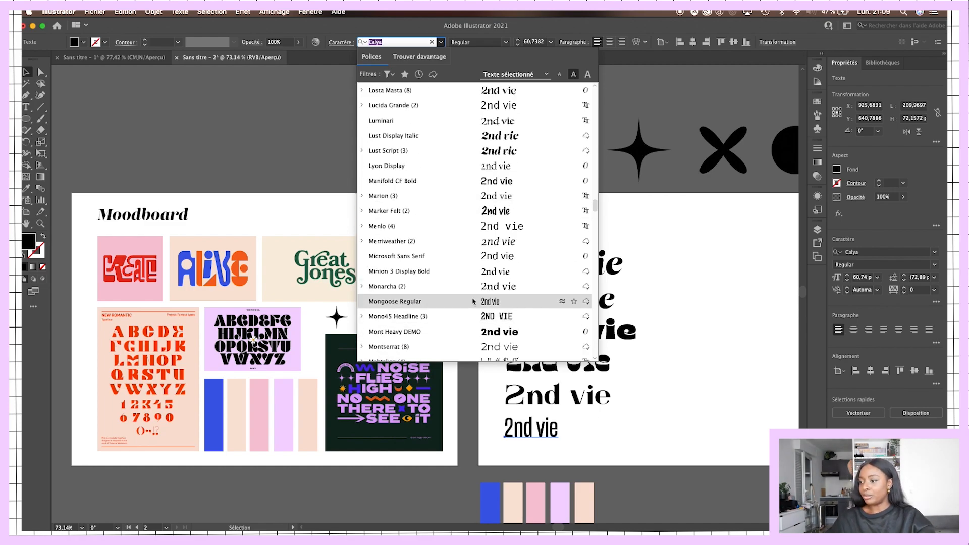
pyautogui.press('Escape')
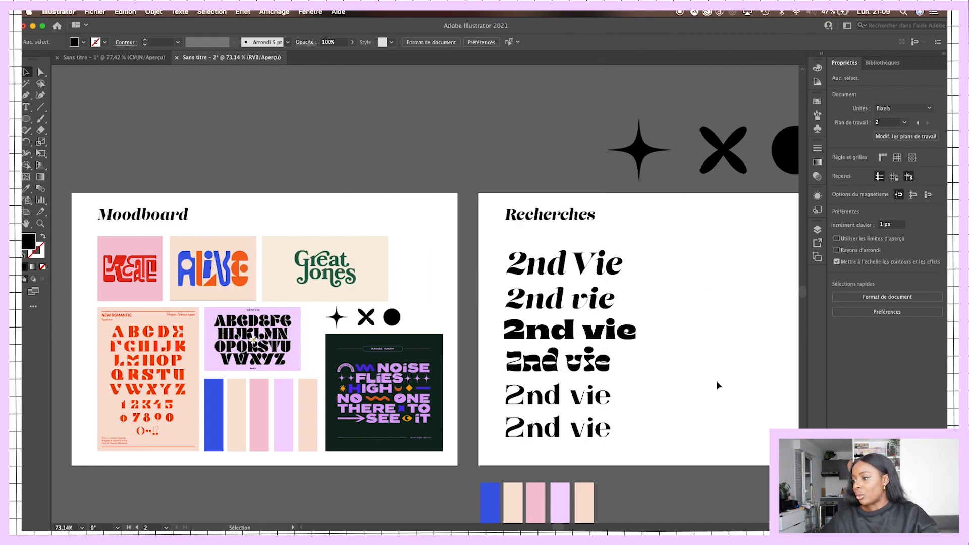
# Step: Delete the lowest "2nd vie" copy on the Recherches artboard
pyautogui.click(579, 443)
pyautogui.press('Delete')
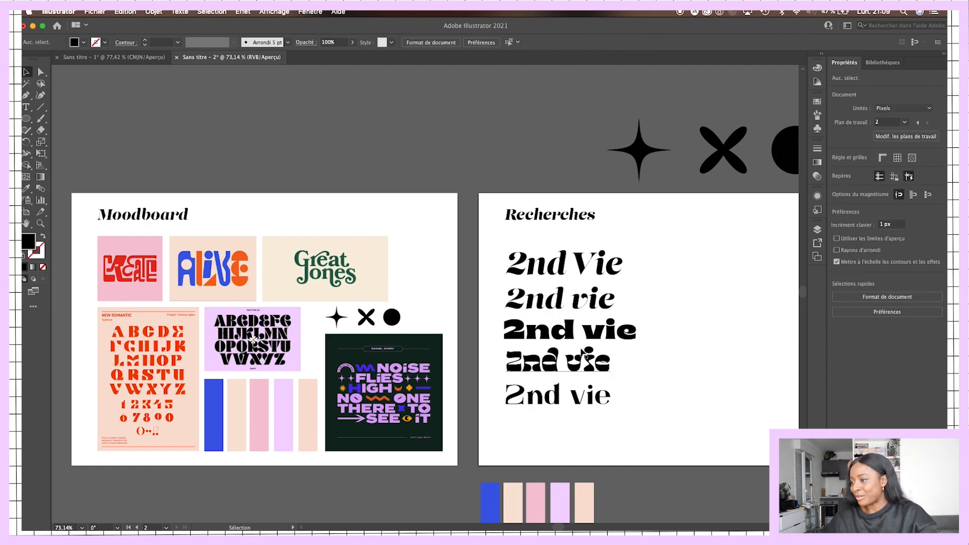
# Step: Move the second "2nd vie" line aside to the right and shift the top line's "2nd" and "Vie" down into its place
pyautogui.scroll(1, 584, 353)
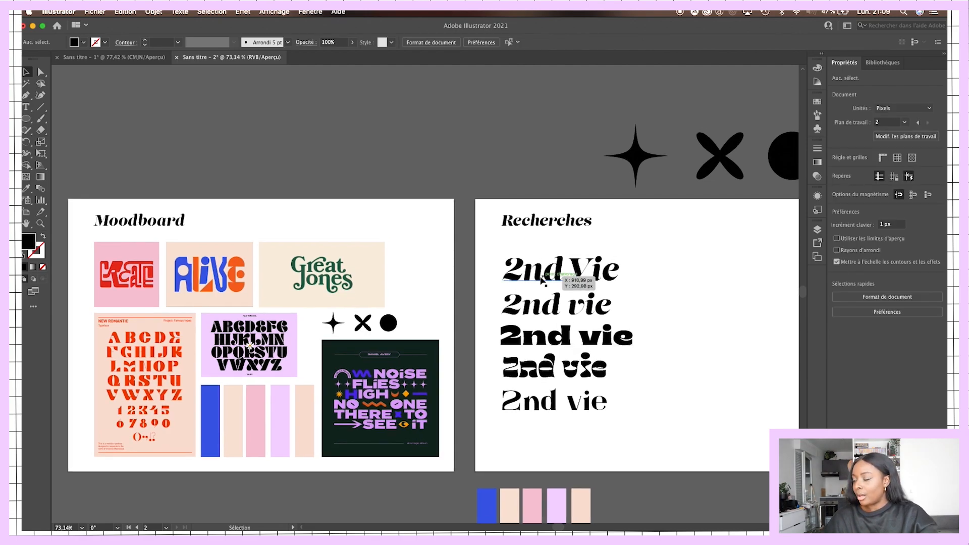
pyautogui.click(571, 277)
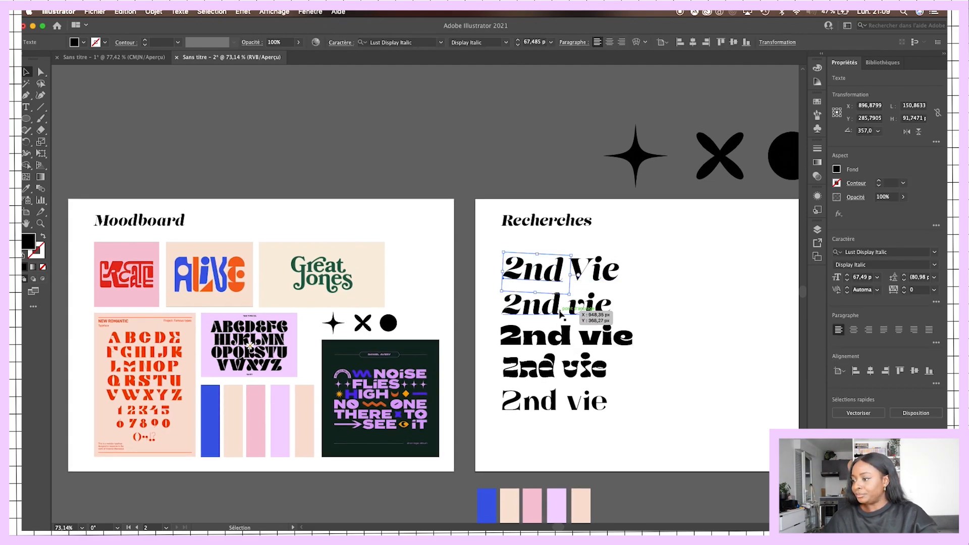
pyautogui.click(546, 310)
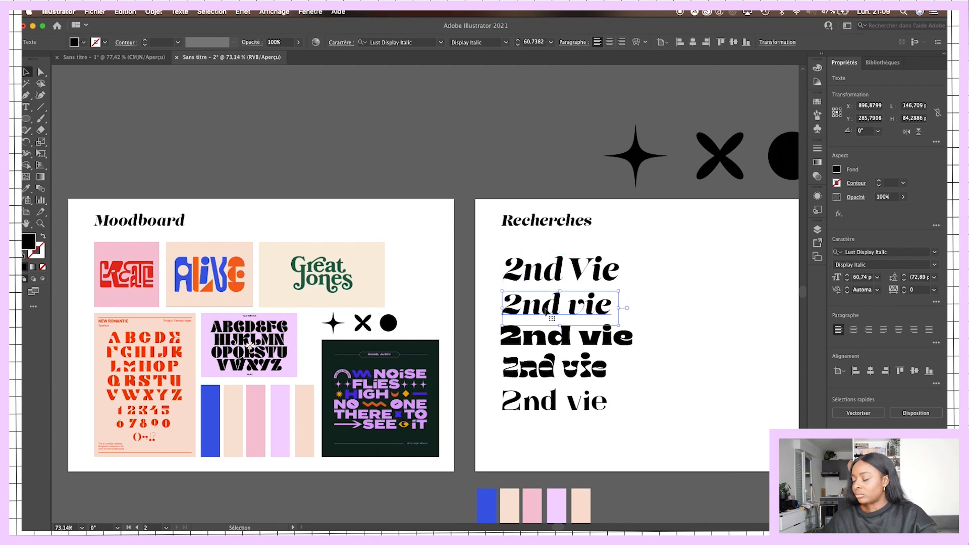
pyautogui.moveTo(546, 310); pyautogui.dragTo(620, 303)
pyautogui.hscroll(3, 620, 302)
pyautogui.moveTo(418, 280); pyautogui.dragTo(462, 328)
pyautogui.hscroll(1, 521, 333)
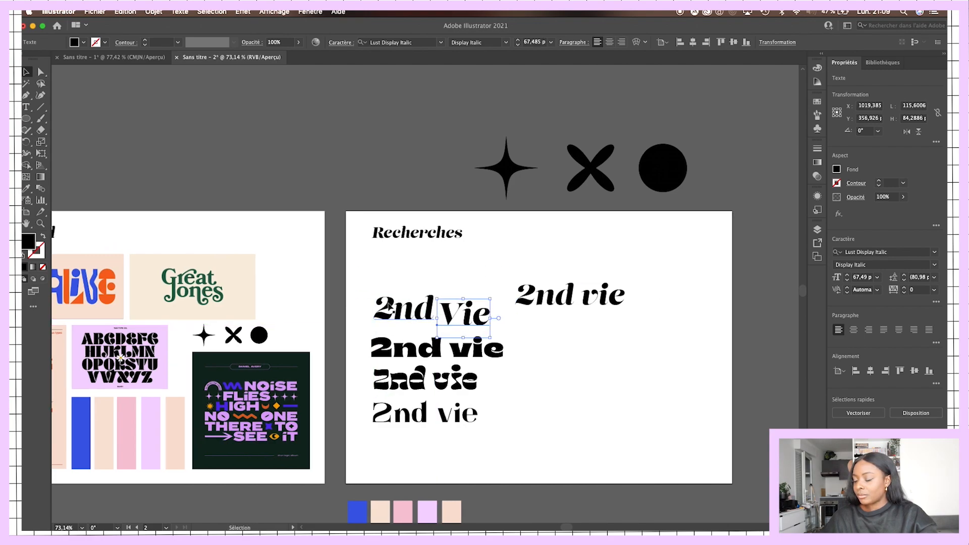
pyautogui.click(375, 283)
# Step: Delete the Lust Display Italic "2nd vie" set aside to the right of the other lines
pyautogui.hscroll(4, 578, 331)
pyautogui.click(493, 306)
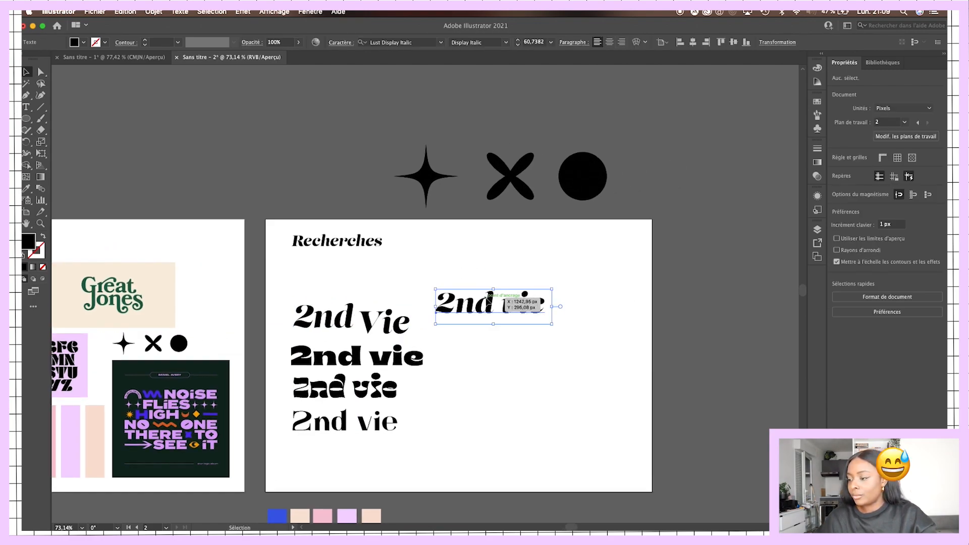
pyautogui.press('Delete')
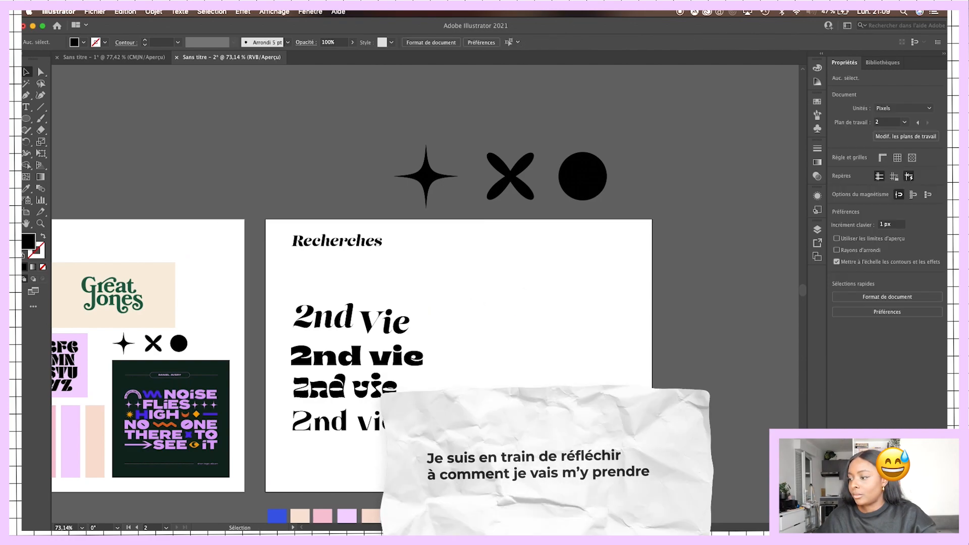
# Step: Add a third A4 landscape artboard to the right of Recherches and paste the copied artwork onto it
pyautogui.click(26, 212)
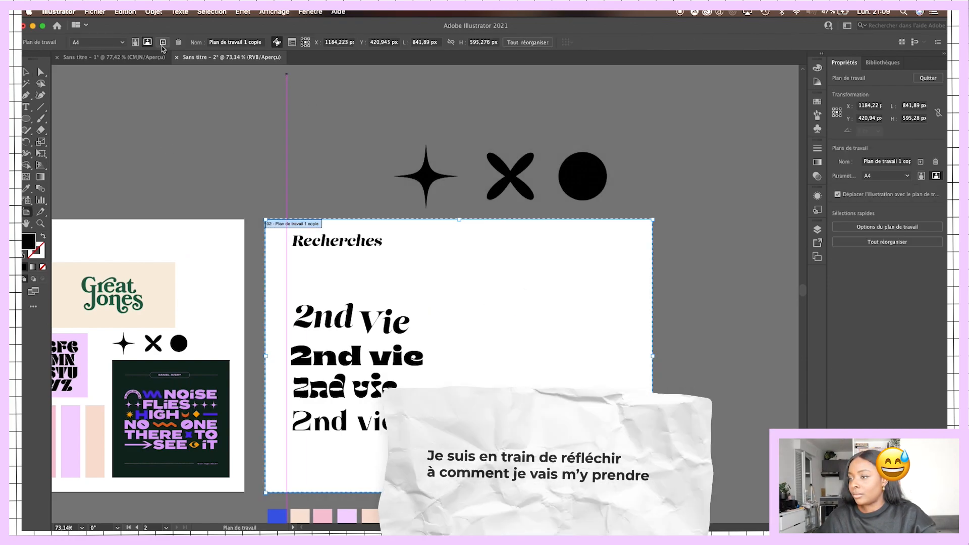
pyautogui.click(163, 43)
pyautogui.press('Escape')
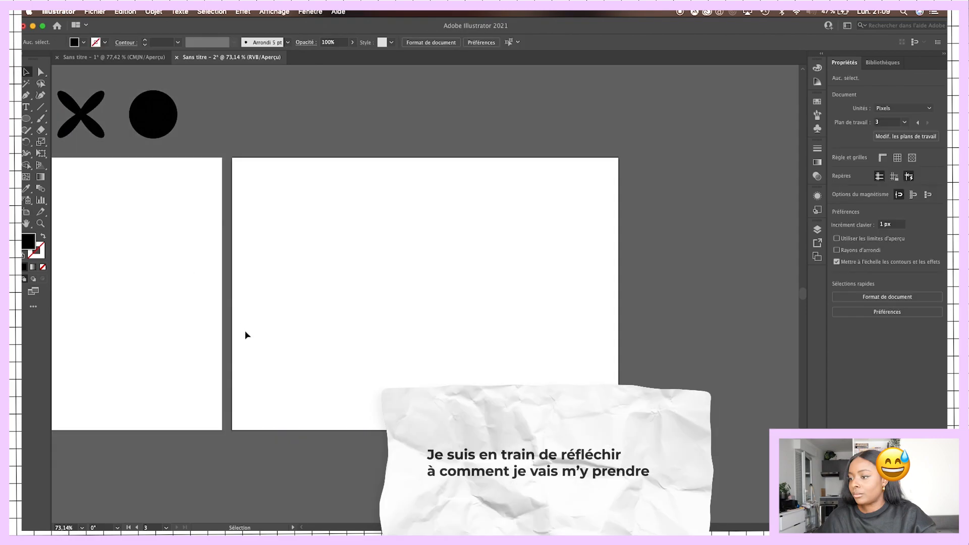
pyautogui.press('super+v')
pyautogui.moveTo(419, 306); pyautogui.dragTo(418, 262)
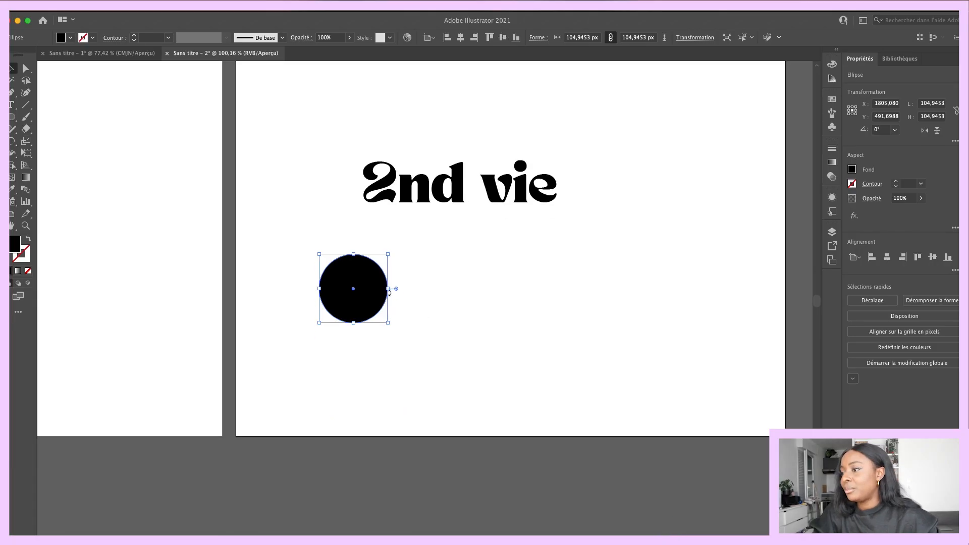
# Step: Enlarge the black circle to roughly twice its size and move the TAN - NIMBUS "2nd vie" text to its upper right
pyautogui.moveTo(393, 290)
pyautogui.mouseDown()
pyautogui.moveTo(463, 323)
pyautogui.moveTo(509, 321)
pyautogui.moveTo(498, 307)
pyautogui.mouseUp()
pyautogui.click(540, 197)
pyautogui.moveTo(540, 197); pyautogui.dragTo(626, 195)
pyautogui.scroll(3, 626, 195)
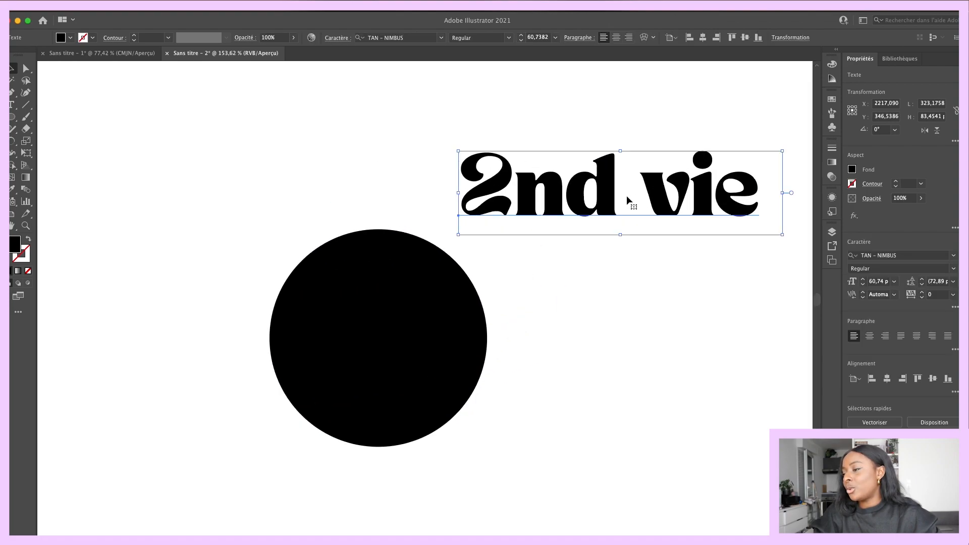
# Step: Convert the "2nd vie" text to outlines and ungroup it into separate letters
pyautogui.rightClick(570, 199)
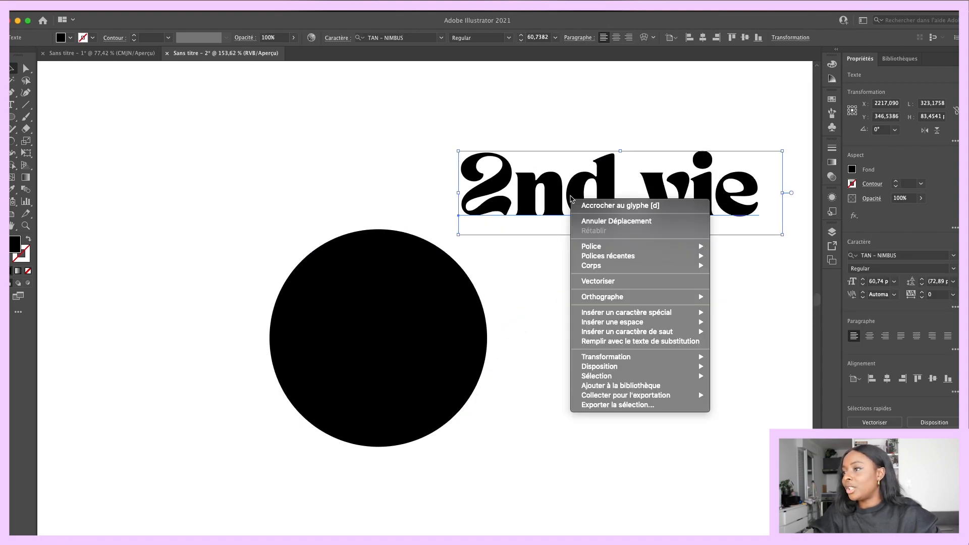
pyautogui.click(598, 281)
pyautogui.click(669, 250)
pyautogui.click(733, 197)
pyautogui.click(730, 78)
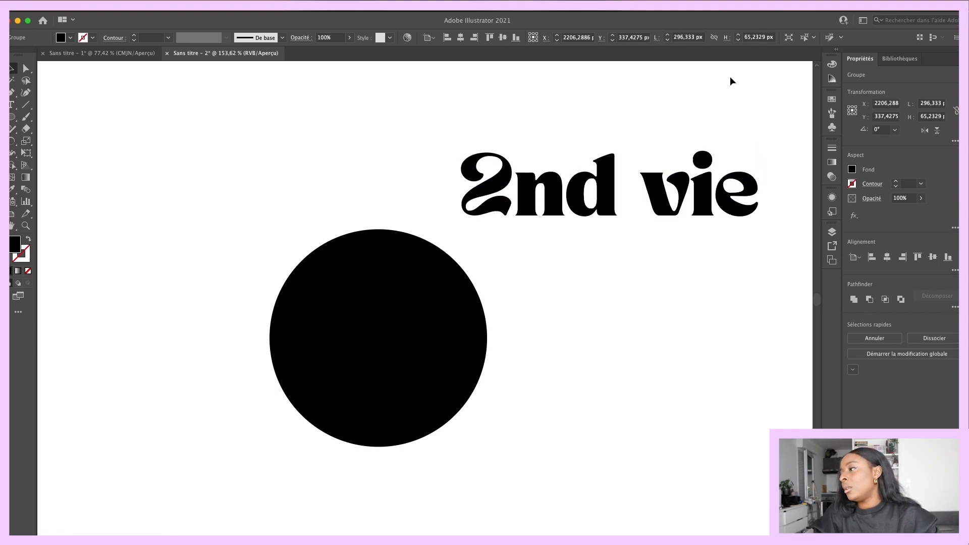
pyautogui.click(725, 174)
pyautogui.rightClick(709, 173)
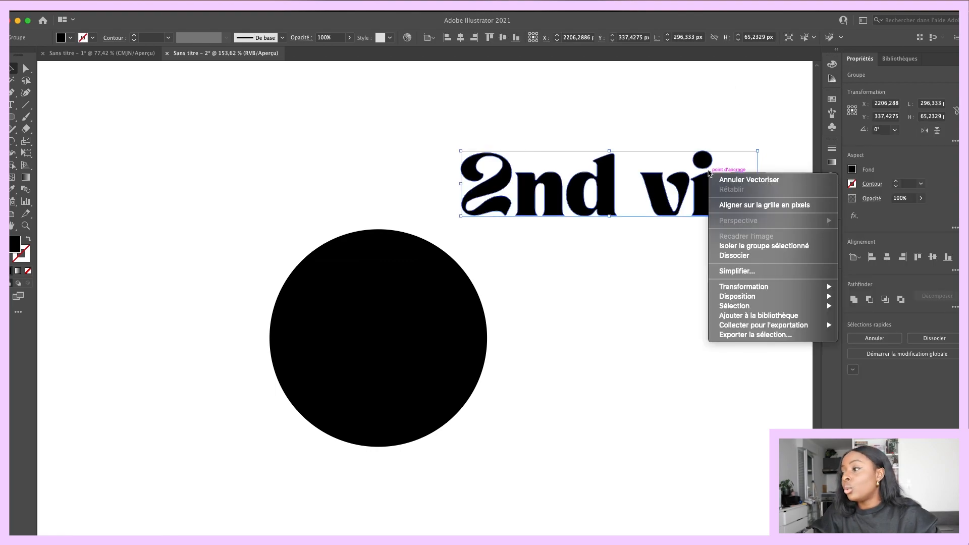
pyautogui.click(734, 255)
# Step: Stack the wordmark on two lines by placing the "vie" letters roughly centred beneath "2nd"
pyautogui.click(728, 240)
pyautogui.moveTo(783, 243); pyautogui.dragTo(549, 269)
pyautogui.moveTo(616, 203); pyautogui.dragTo(682, 220)
pyautogui.click(711, 338)
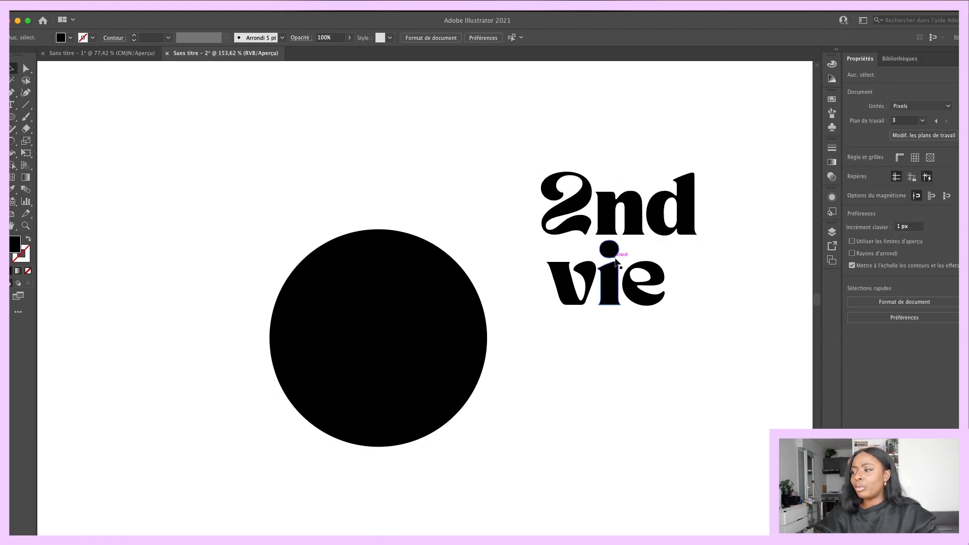
# Step: Isolate the compound path of the "i" in "vie", delete its dot and exit isolation mode
pyautogui.click(616, 260)
pyautogui.rightClick(609, 255)
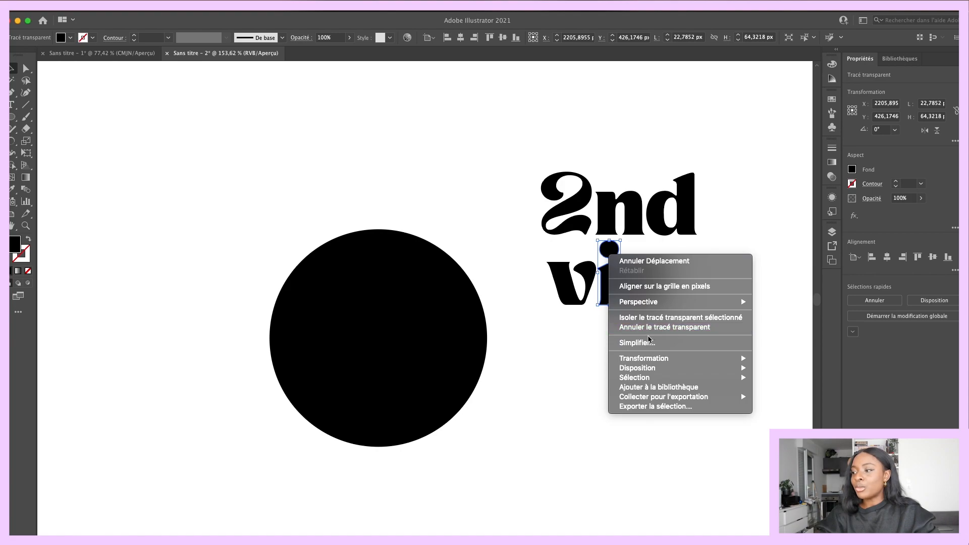
pyautogui.click(691, 243)
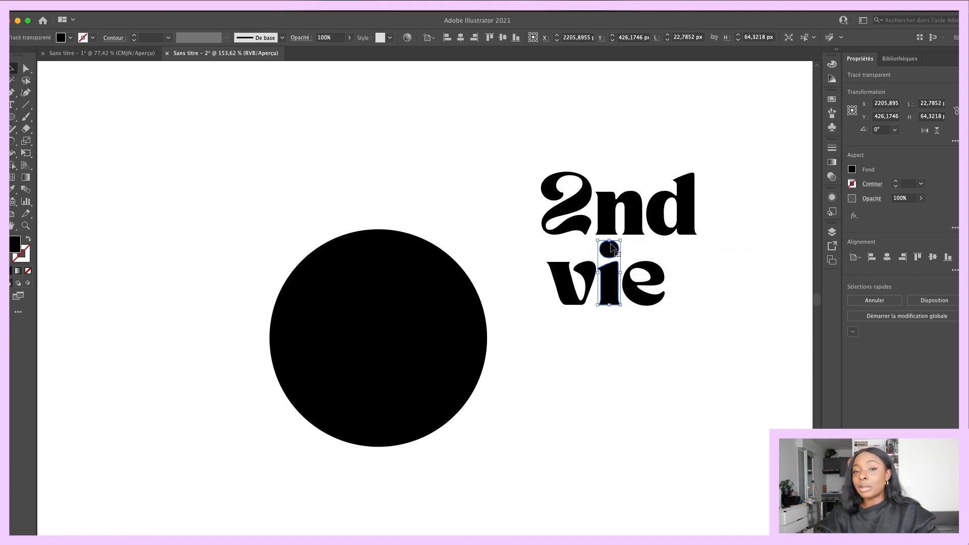
pyautogui.doubleClick(610, 247)
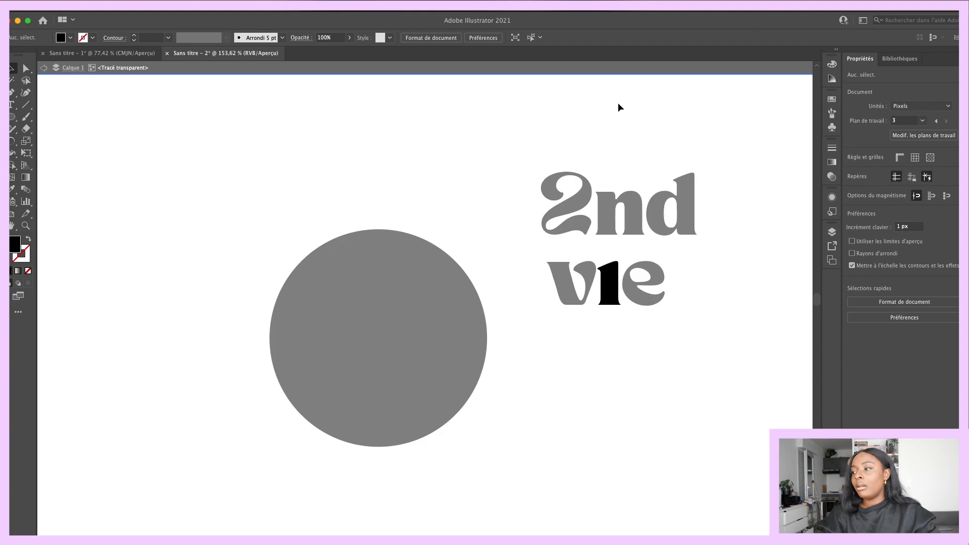
pyautogui.click(620, 69)
# Step: Move the "v" of "vie" about 5 px left to widen the gap before the "i"
pyautogui.scroll(2, 647, 227)
pyautogui.scroll(10, 647, 227)
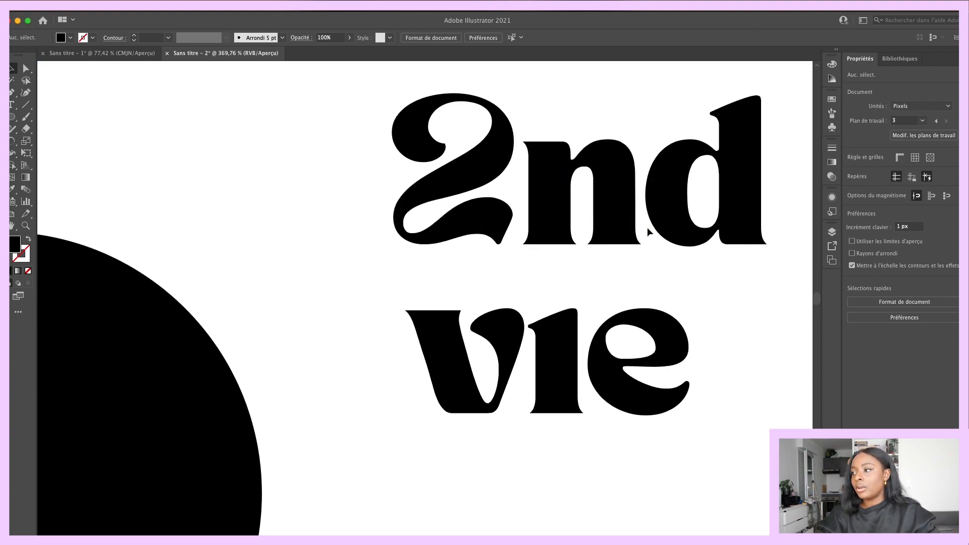
pyautogui.moveTo(502, 323); pyautogui.dragTo(492, 321)
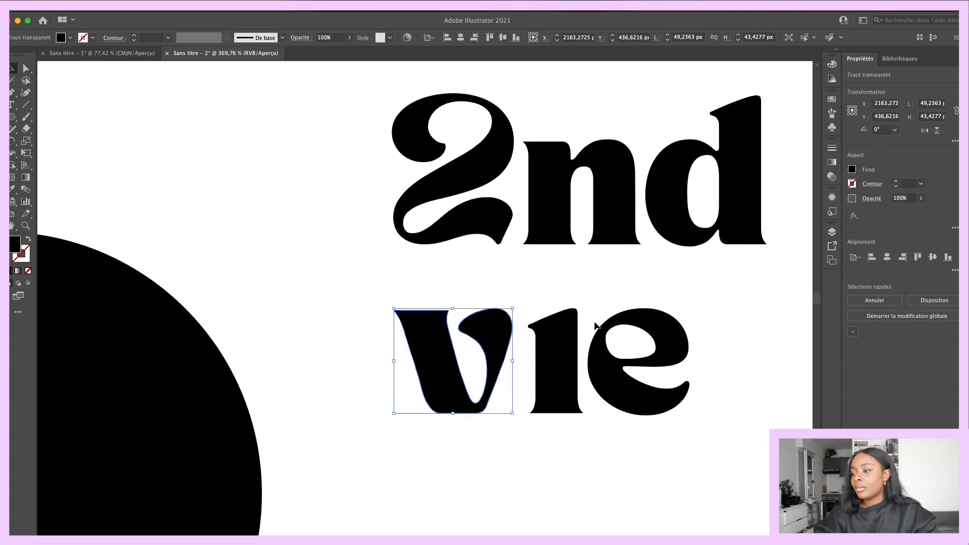
# Step: Stretch the foot of the left stem of the "n" down to the "vie" line to stand in for the "i"
pyautogui.moveTo(566, 334); pyautogui.dragTo(564, 334)
pyautogui.click(564, 203)
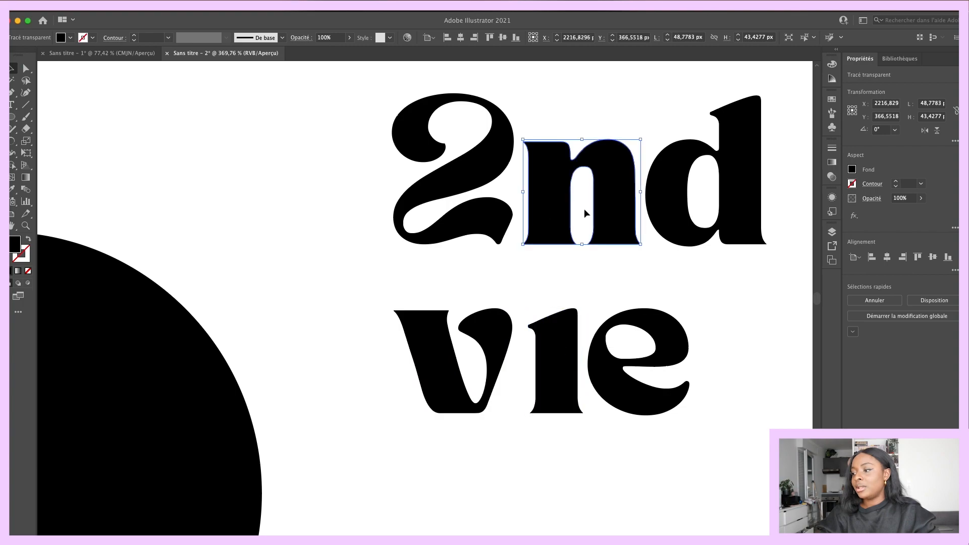
pyautogui.press('a')
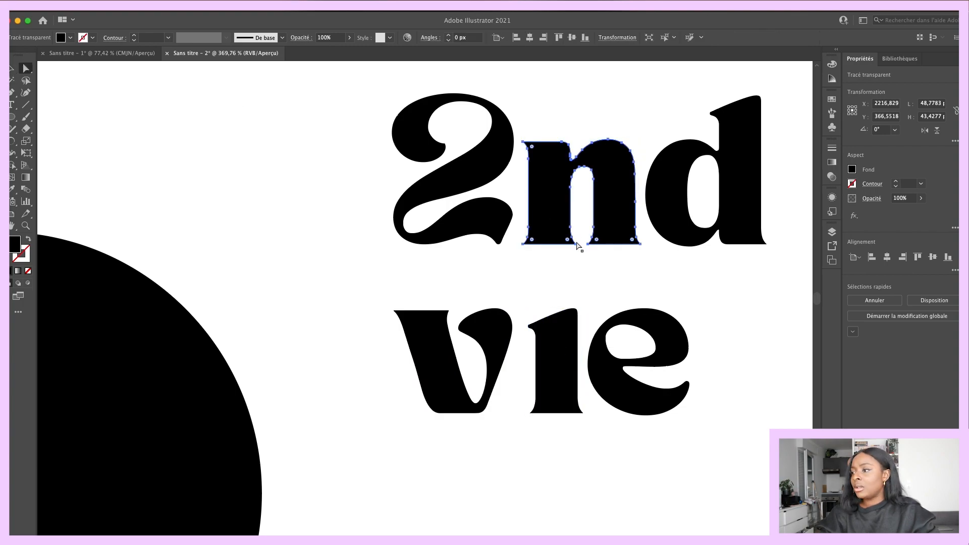
pyautogui.moveTo(550, 233); pyautogui.dragTo(549, 408)
# Step: Delete the original "i" of "vie" that overlaps the lengthened stem of the "n"
pyautogui.click(578, 340)
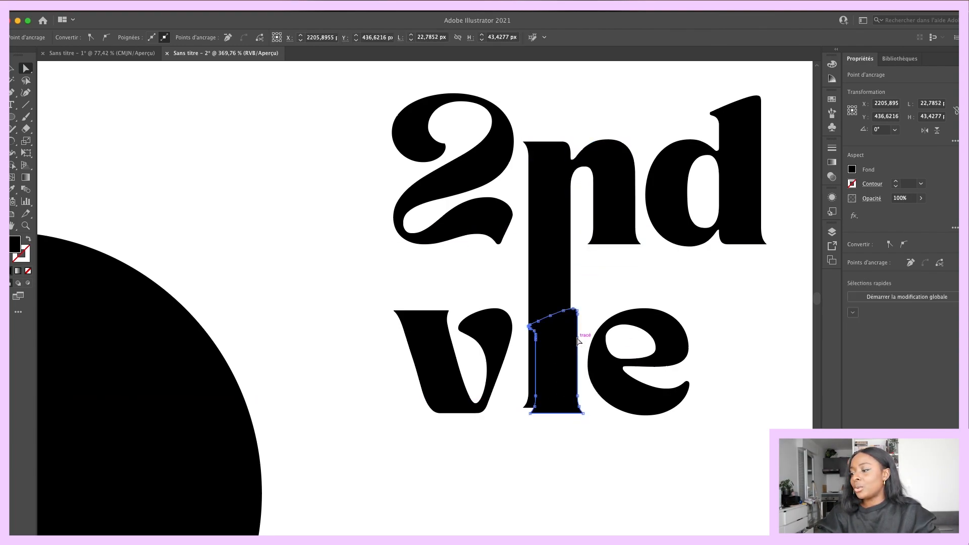
pyautogui.press('Delete')
pyautogui.click(10, 69)
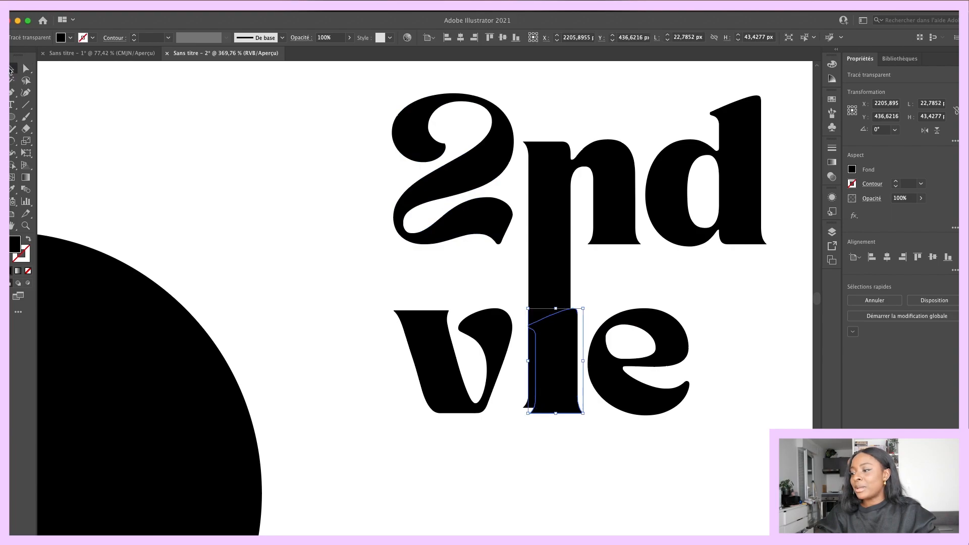
pyautogui.press('Return')
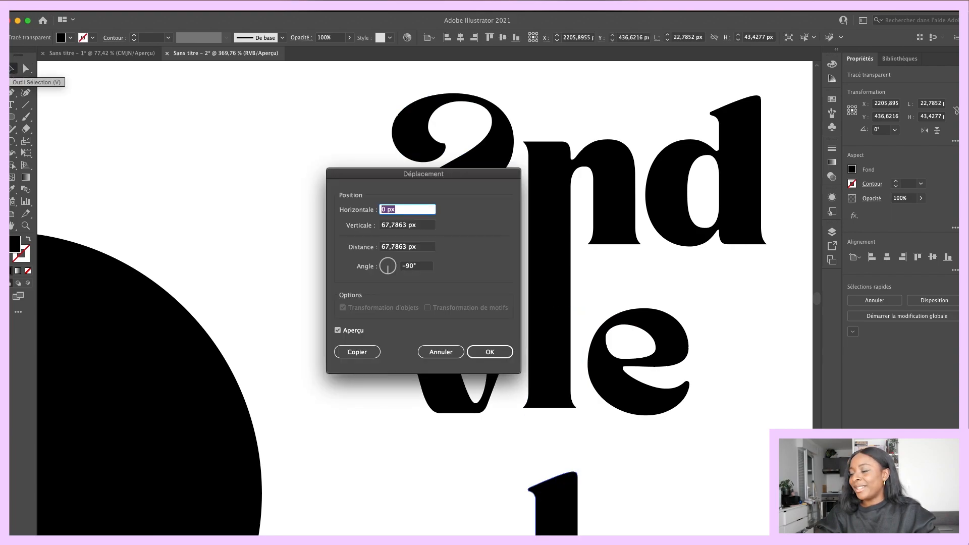
pyautogui.click(441, 352)
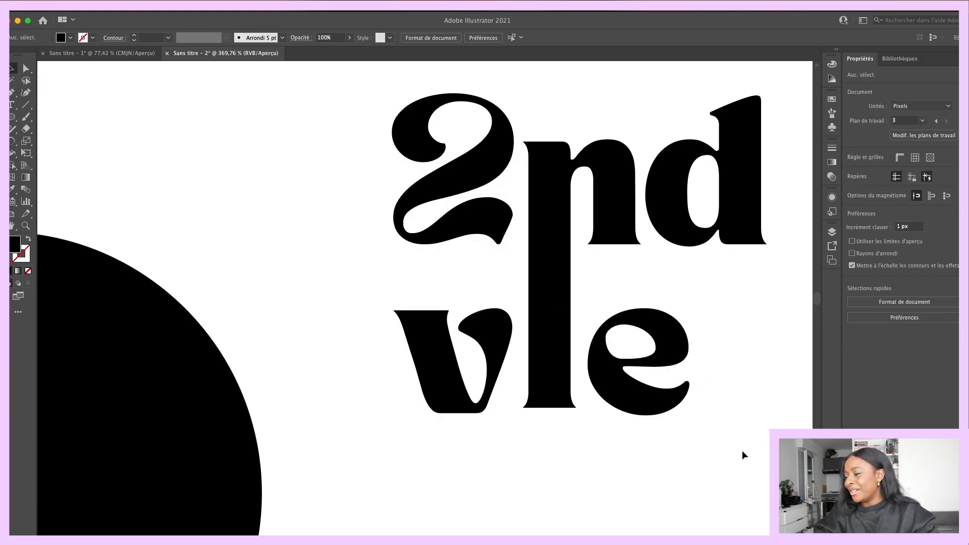
# Step: Lengthen the extended stem of the "n" slightly to the bottom of the "vie" letters, making the letter about 115 px tall
pyautogui.moveTo(598, 428); pyautogui.dragTo(525, 385)
pyautogui.click(577, 410)
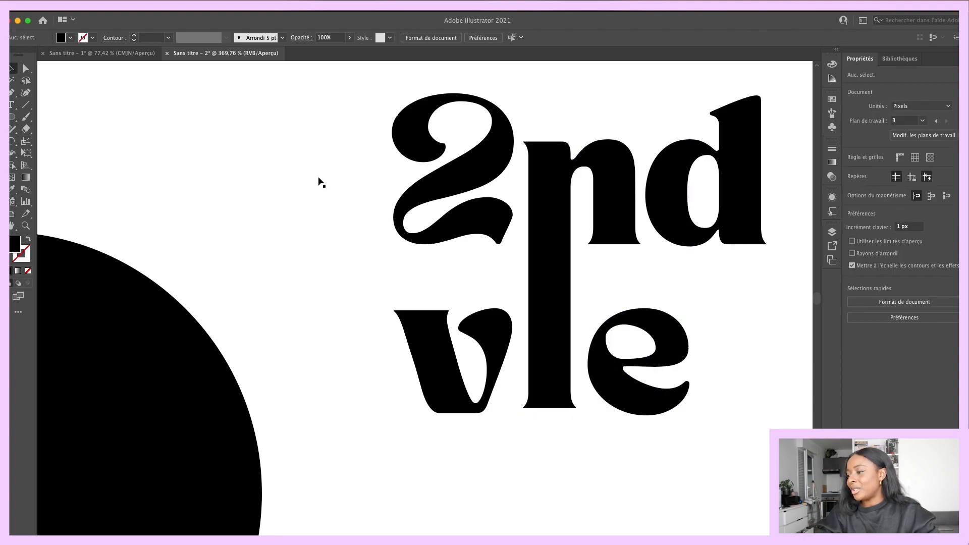
pyautogui.click(25, 68)
pyautogui.moveTo(592, 448); pyautogui.dragTo(549, 417)
pyautogui.click(553, 409)
pyautogui.press('super+z')
pyautogui.click(517, 462)
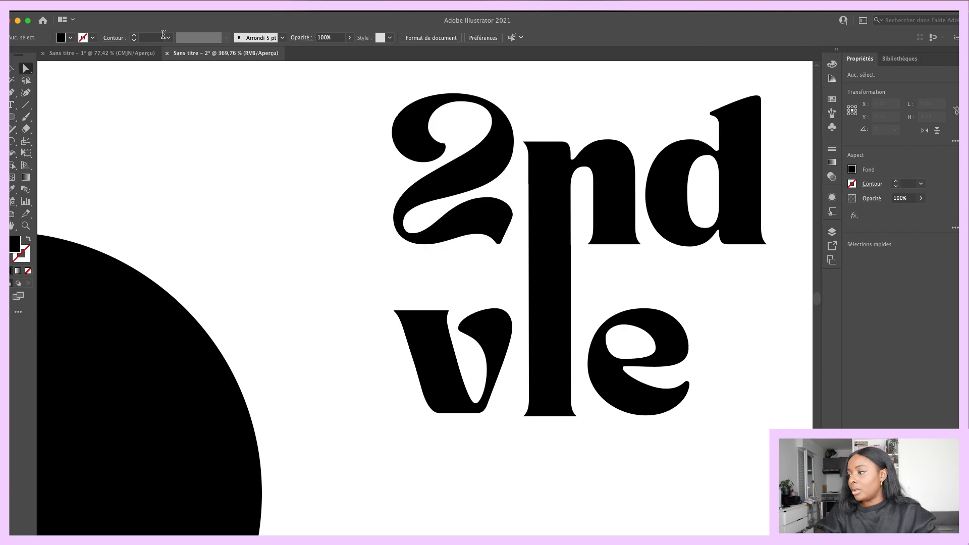
pyautogui.press('v')
# Step: Move the "v" and "e" together up about 13 px, closer to "2nd"
pyautogui.scroll(-2, 622, 316)
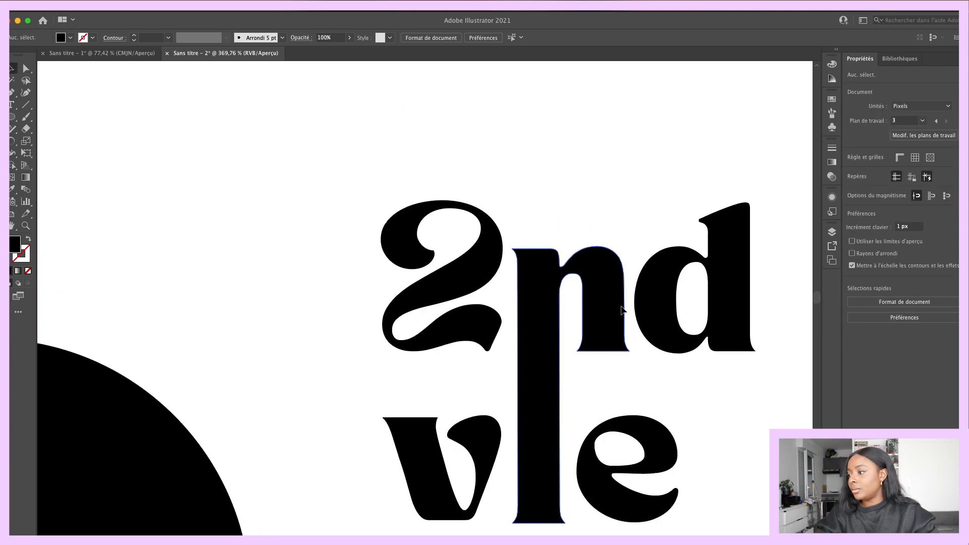
pyautogui.click(559, 297)
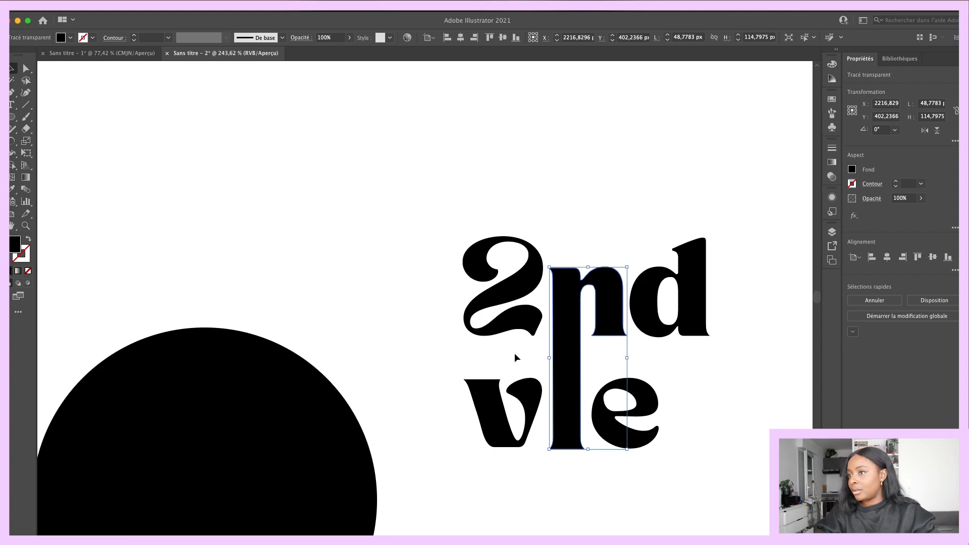
pyautogui.click(605, 267)
pyautogui.scroll(-2, 601, 228)
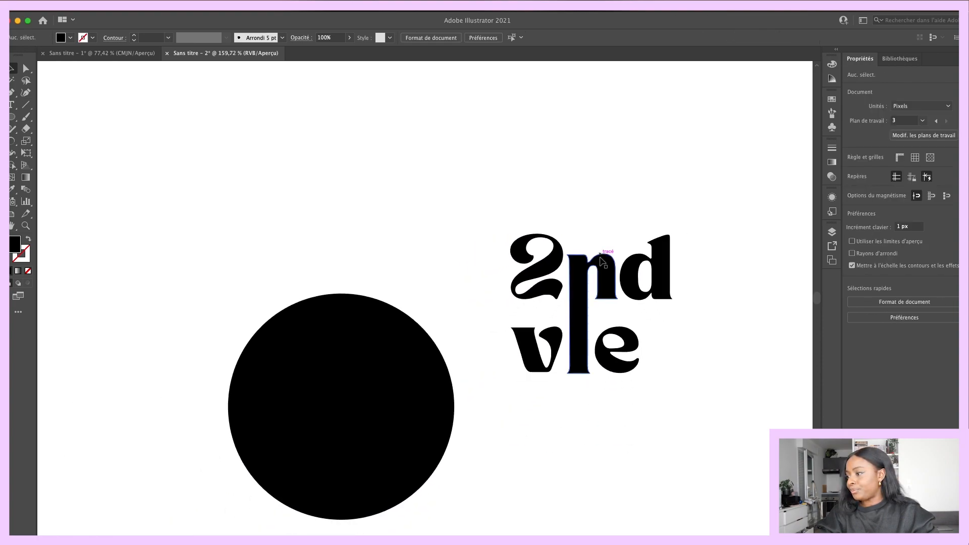
pyautogui.click(625, 356)
pyautogui.scroll(3, 622, 353)
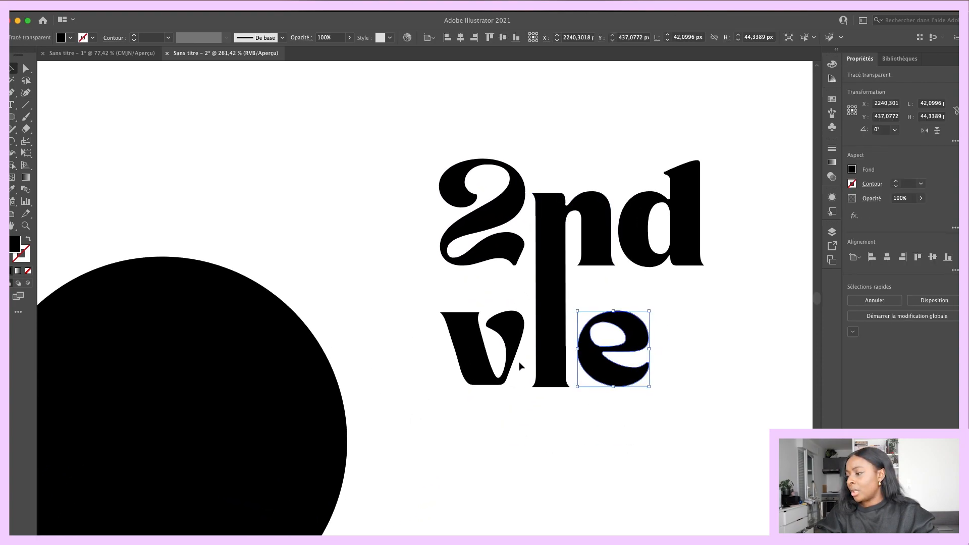
pyautogui.click(508, 352)
pyautogui.keyDown('shift'); pyautogui.click(595, 351); pyautogui.keyUp('shift')
pyautogui.moveTo(594, 351); pyautogui.dragTo(595, 327)
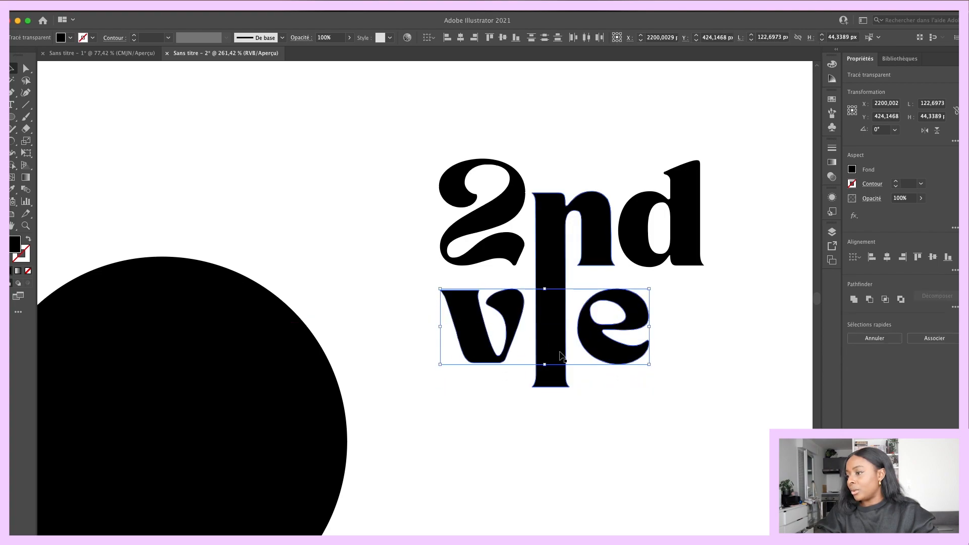
# Step: Shorten the long stem of the "n" by raising its foot roughly to the bottom of the "v" and "e"
pyautogui.click(559, 361)
pyautogui.moveTo(559, 361); pyautogui.dragTo(284, 203)
pyautogui.hotkey('ctrl', 'z')
pyautogui.click(26, 69)
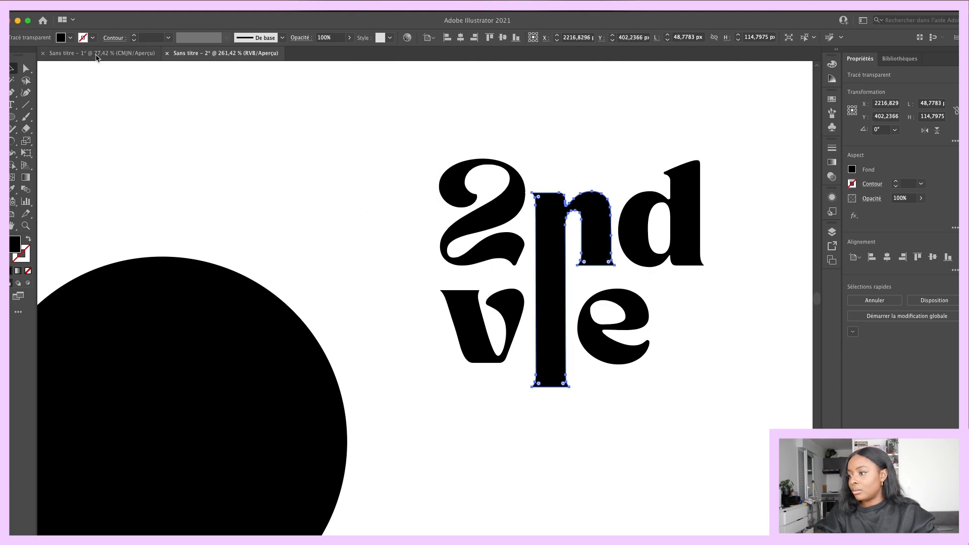
pyautogui.moveTo(582, 401); pyautogui.dragTo(512, 358)
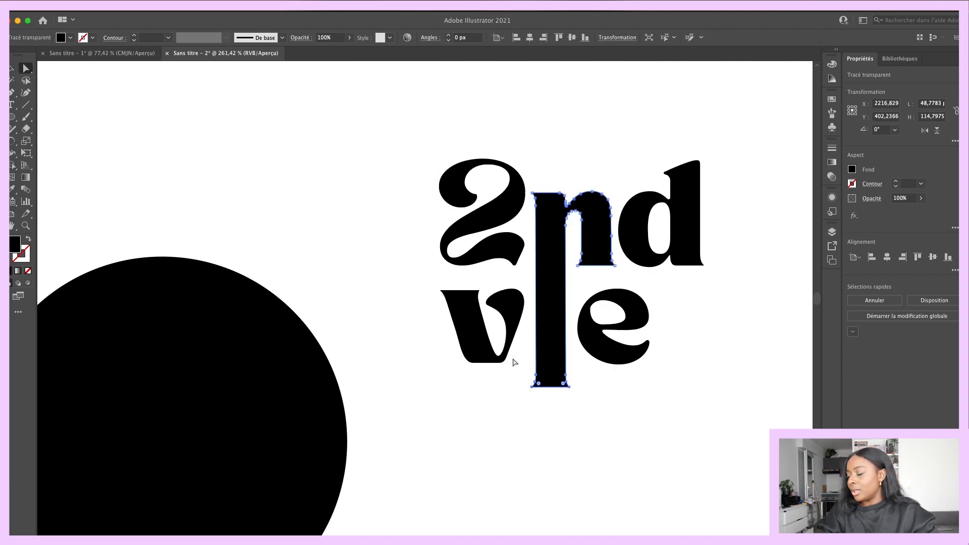
pyautogui.moveTo(555, 391); pyautogui.dragTo(550, 369)
pyautogui.click(558, 420)
pyautogui.scroll(2, 616, 383)
pyautogui.hscroll(2, 616, 383)
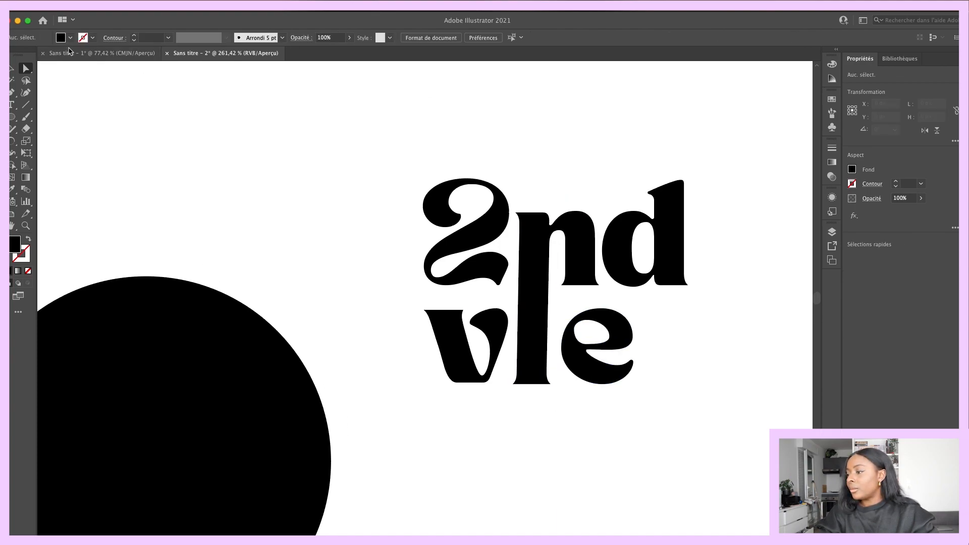
# Step: Move the "2" down about 0.9 px so it lines up vertically with the "d"
pyautogui.press('v')
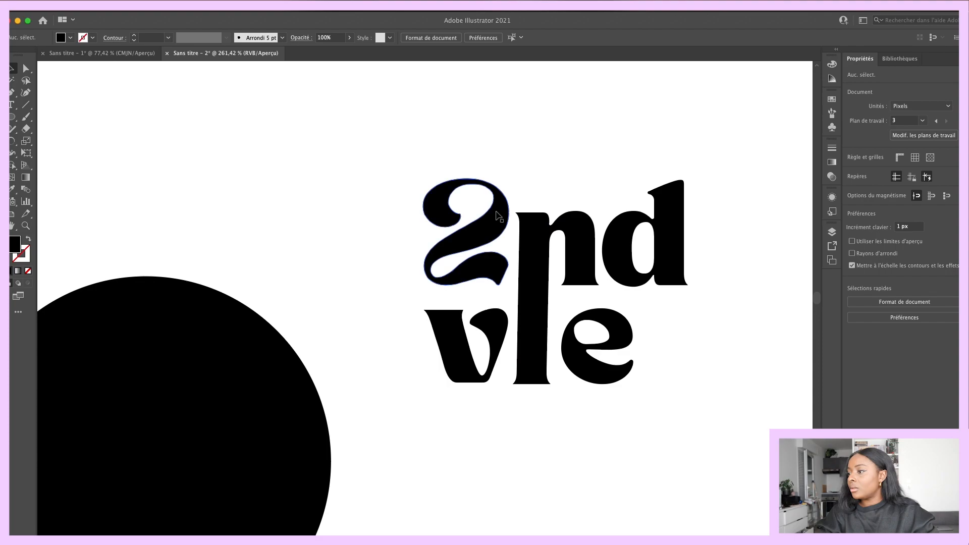
pyautogui.moveTo(382, 175); pyautogui.dragTo(510, 288)
pyautogui.click(530, 164)
pyautogui.click(500, 204)
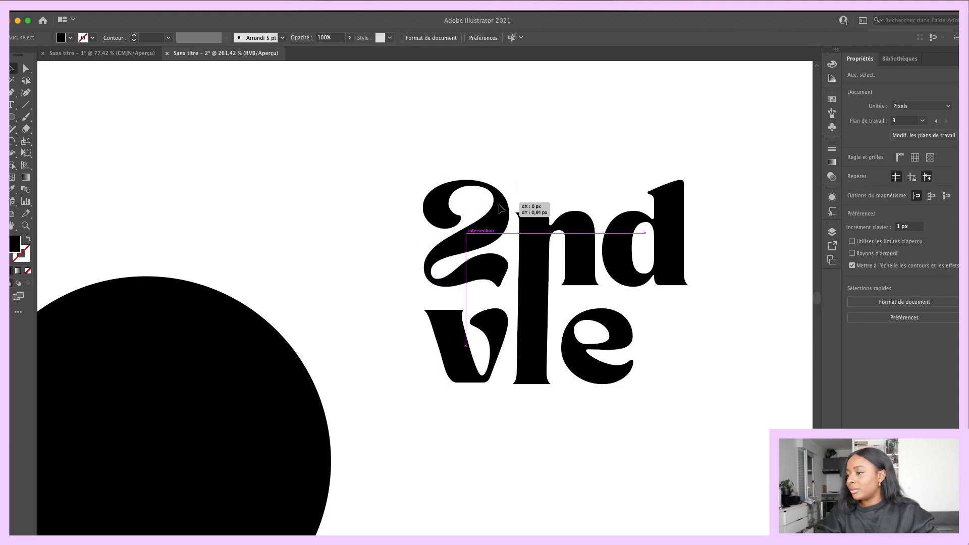
pyautogui.click(702, 216)
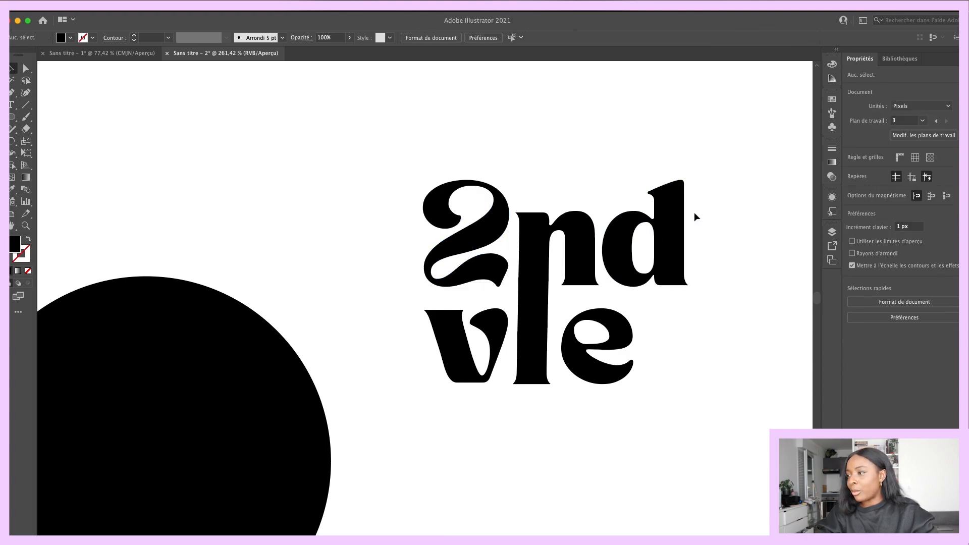
# Step: Bring the four-pointed star from outside the artboard to just above "2nd" and scale it down
pyautogui.scroll(2, 694, 217)
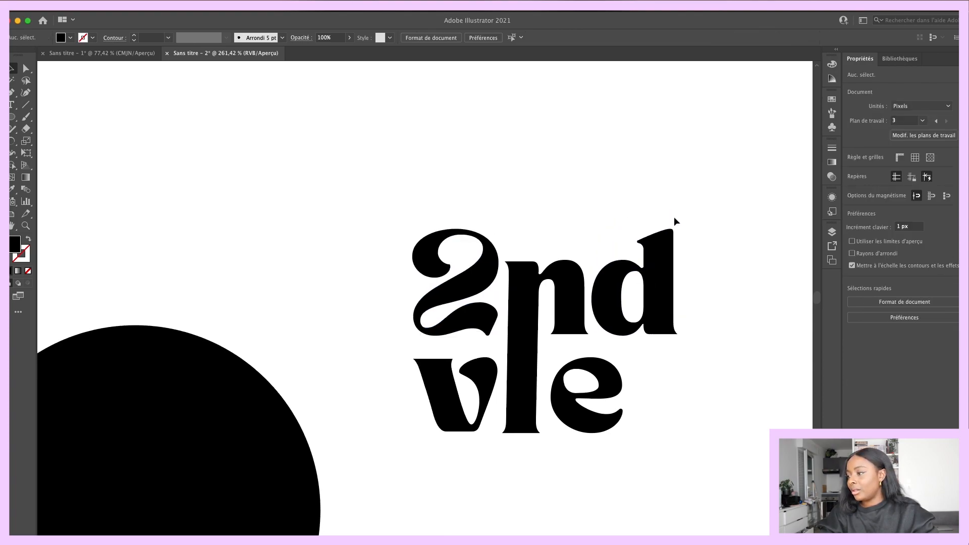
pyautogui.scroll(-3, 144, 185)
pyautogui.hscroll(-4, 145, 184)
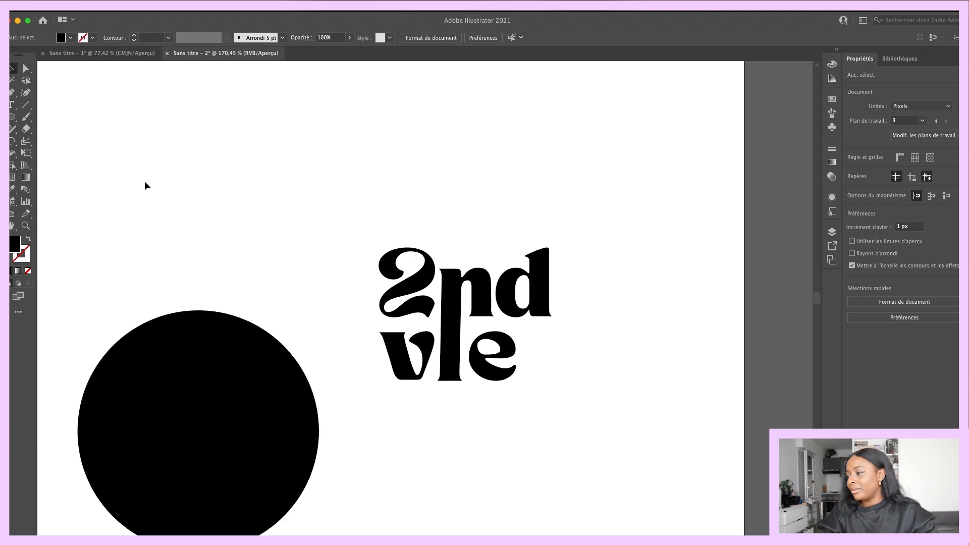
pyautogui.scroll(-5, 382, 290)
pyautogui.hscroll(-3, 382, 290)
pyautogui.scroll(1, 382, 290)
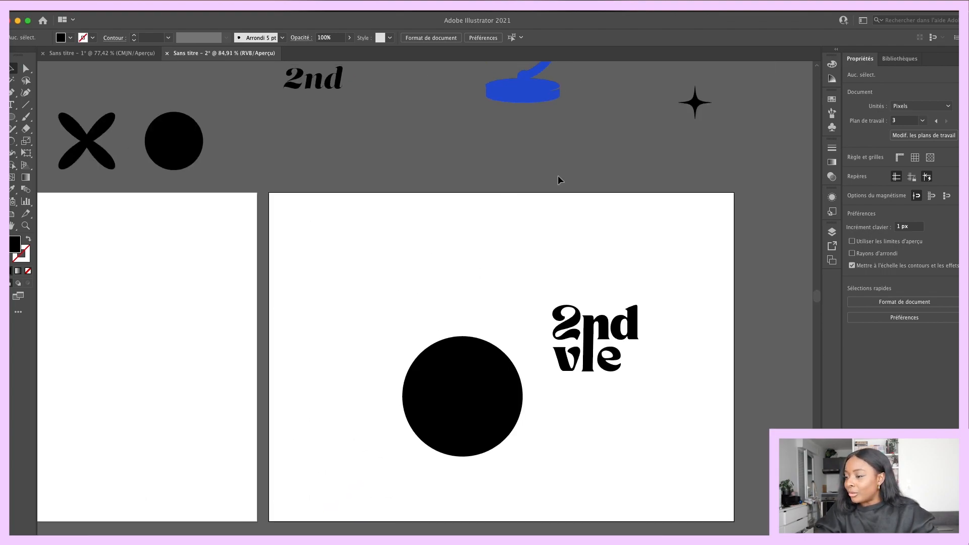
pyautogui.moveTo(703, 105); pyautogui.dragTo(646, 271)
pyautogui.scroll(5, 646, 270)
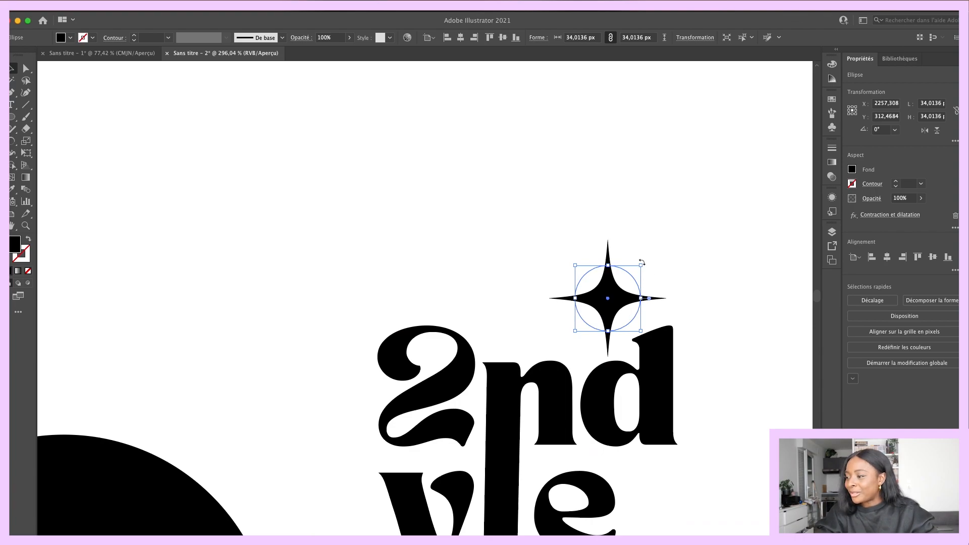
pyautogui.moveTo(641, 264); pyautogui.dragTo(588, 318)
# Step: Place a second star beside the "e" on its right side and scale its ellipse to about 15 px
pyautogui.click(620, 323)
pyautogui.scroll(-3, 593, 300)
pyautogui.moveTo(595, 256); pyautogui.dragTo(661, 455)
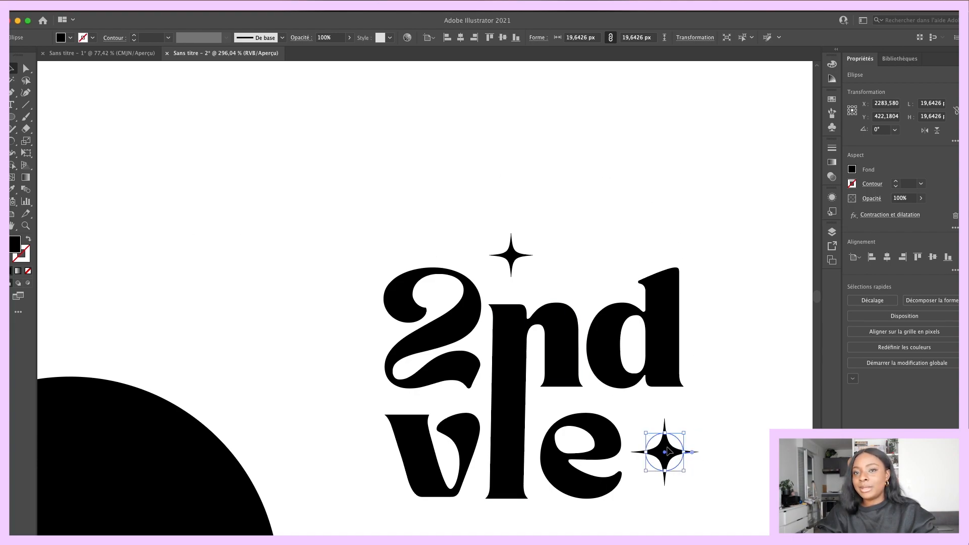
pyautogui.moveTo(667, 449); pyautogui.dragTo(650, 454)
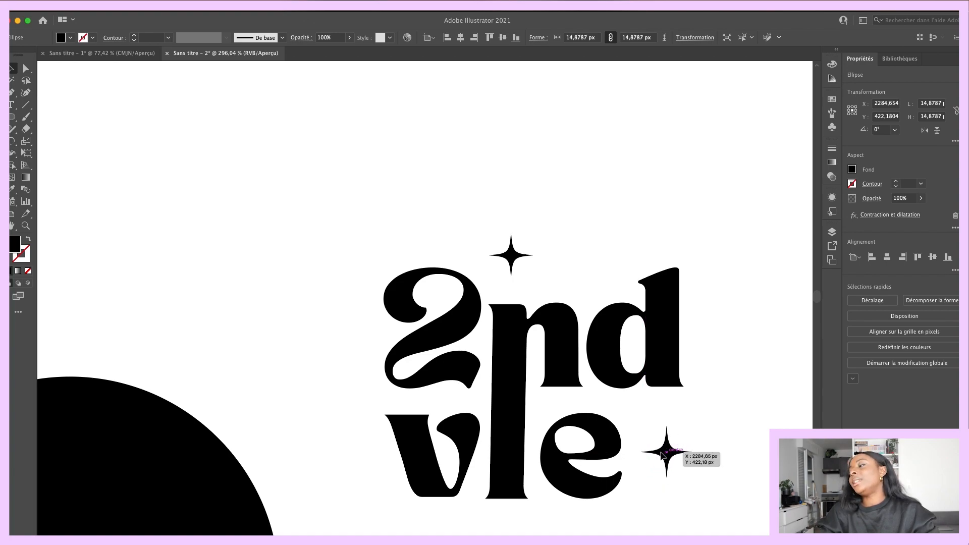
pyautogui.click(708, 434)
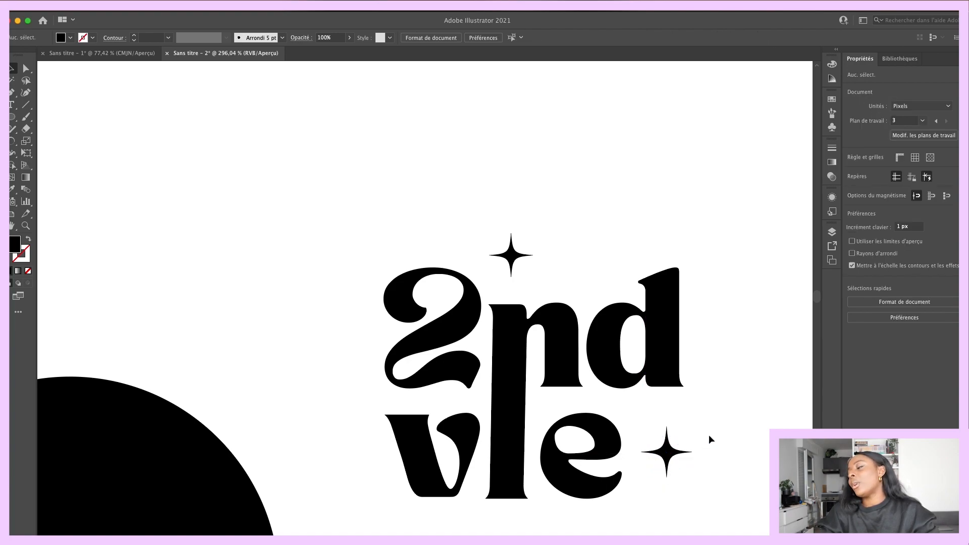
# Step: Enlarge the star beside the "e" to about 16.5 px and lower the star above the "n" by about 5 px
pyautogui.click(603, 461)
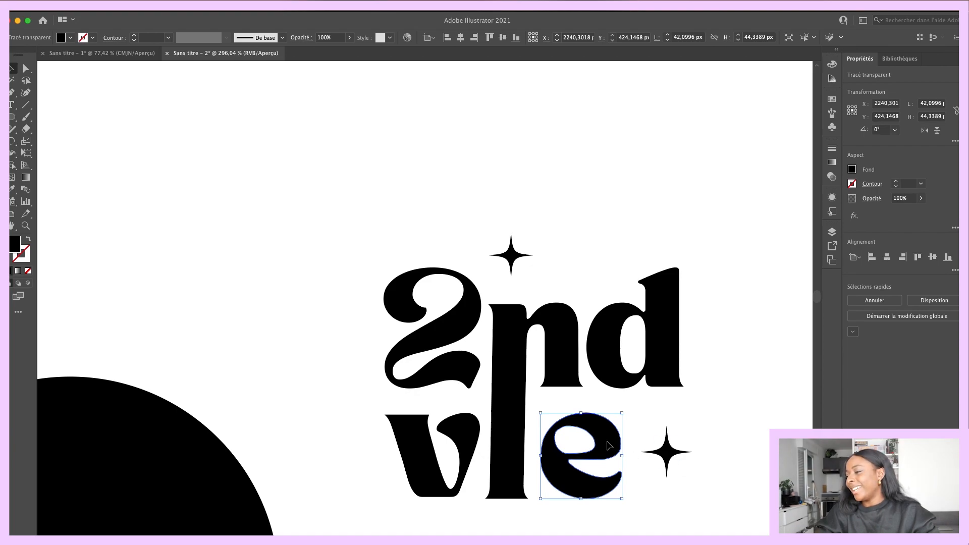
pyautogui.click(678, 455)
pyautogui.moveTo(652, 452); pyautogui.dragTo(672, 453)
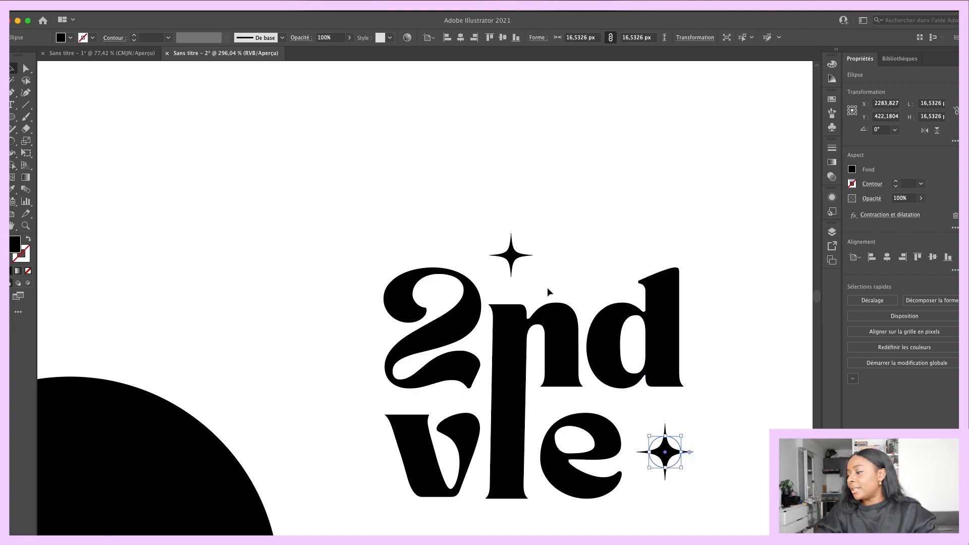
pyautogui.moveTo(511, 255); pyautogui.dragTo(511, 268)
pyautogui.click(572, 234)
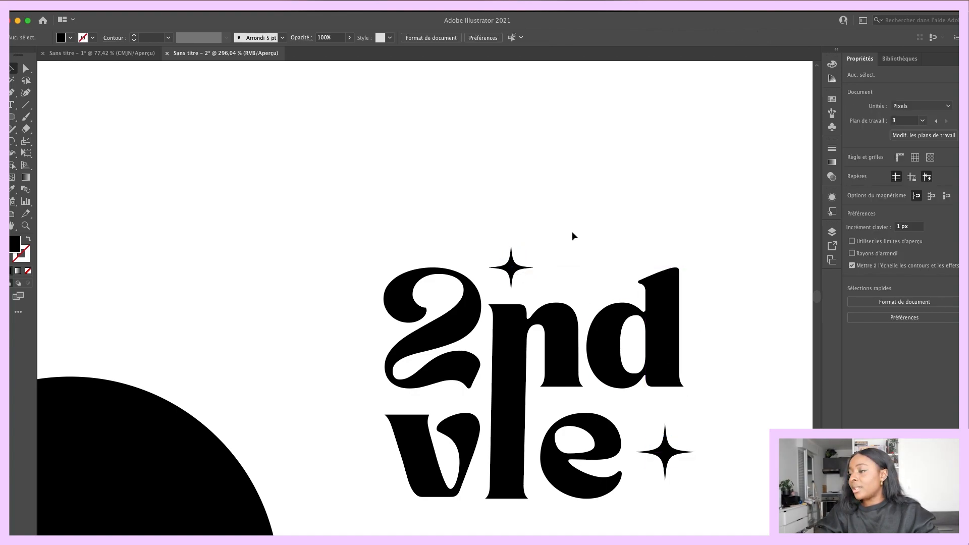
# Step: Select the whole wordmark with both stars and set its fill to white
pyautogui.scroll(-3, 572, 234)
pyautogui.scroll(-2, 463, 229)
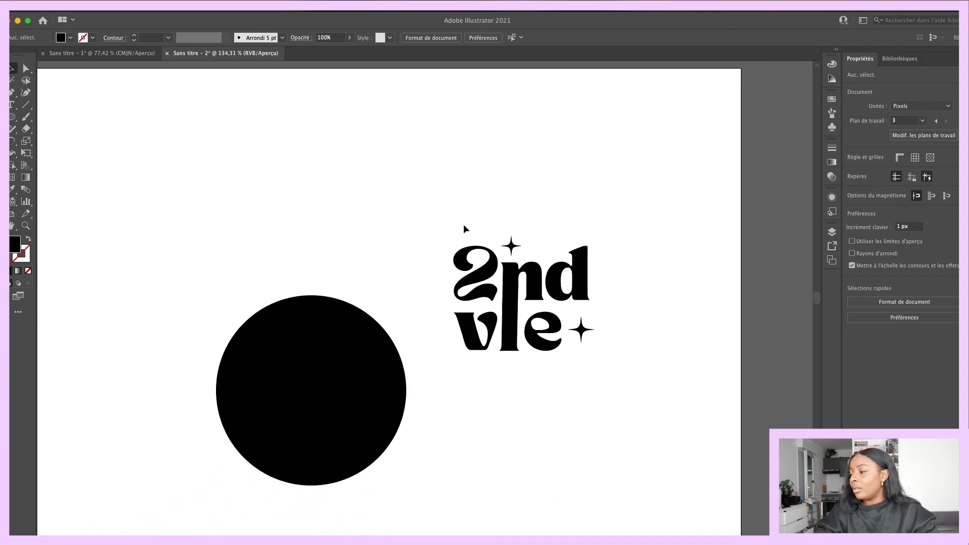
pyautogui.hscroll(-2, 462, 225)
pyautogui.moveTo(473, 197); pyautogui.dragTo(655, 337)
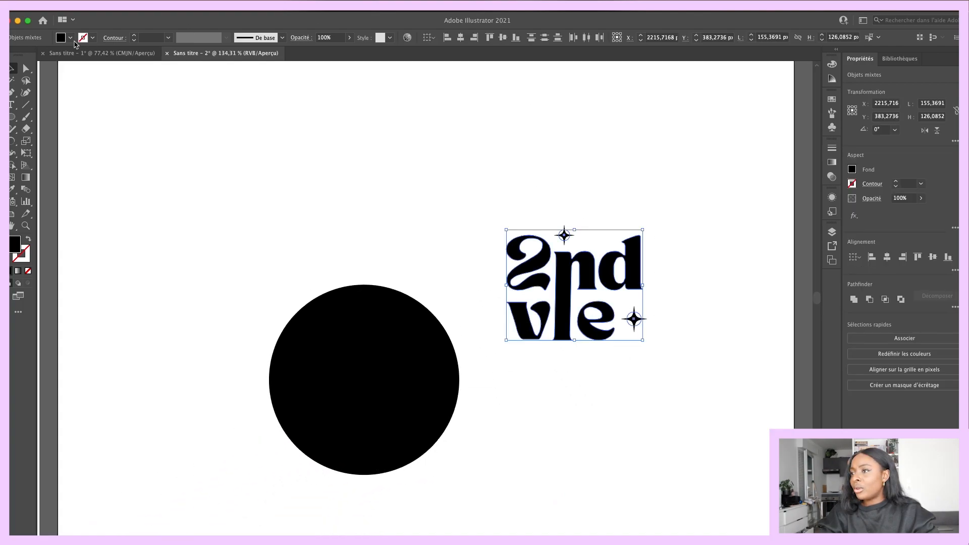
pyautogui.click(70, 38)
pyautogui.click(21, 55)
# Step: Centre the white wordmark and stars on the black circle and scale them to about 142 by 115 px
pyautogui.moveTo(173, 84); pyautogui.dragTo(693, 425)
pyautogui.click(650, 290)
pyautogui.moveTo(663, 207); pyautogui.dragTo(577, 359)
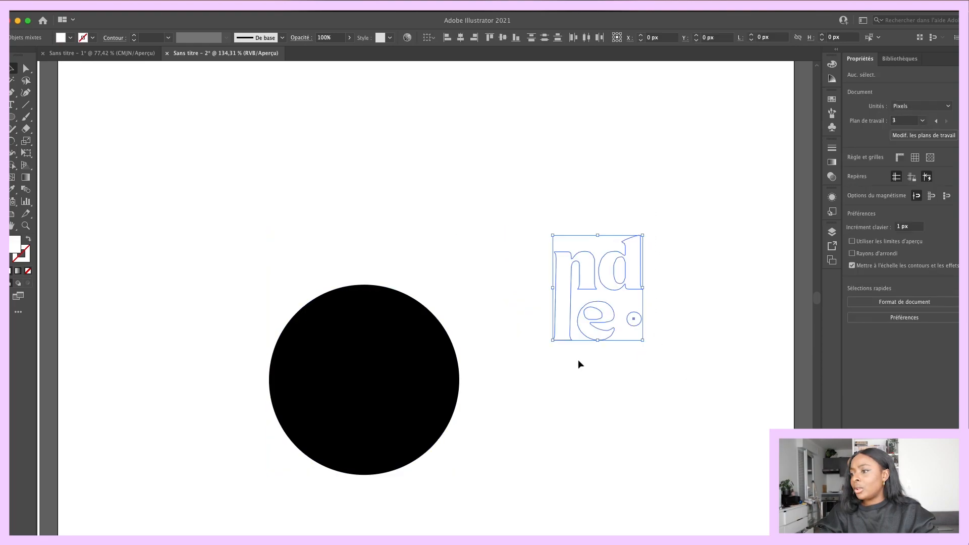
pyautogui.moveTo(507, 208); pyautogui.dragTo(678, 382)
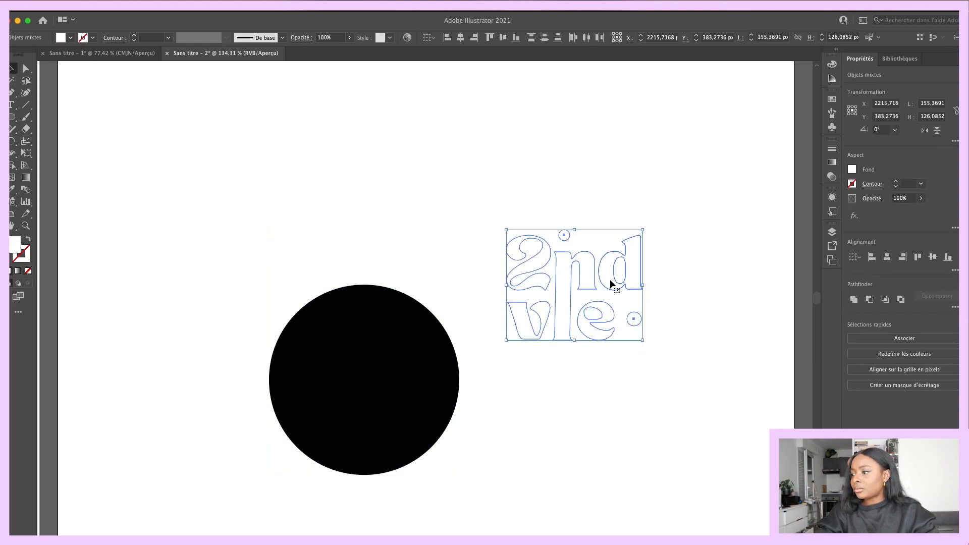
pyautogui.moveTo(610, 280); pyautogui.dragTo(403, 378)
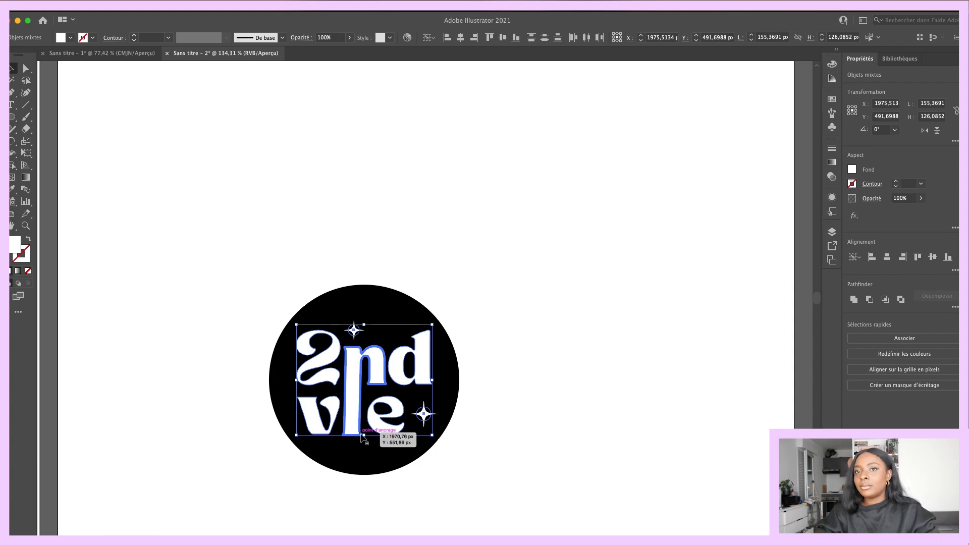
pyautogui.moveTo(363, 435); pyautogui.dragTo(363, 426)
pyautogui.scroll(-5, 364, 426)
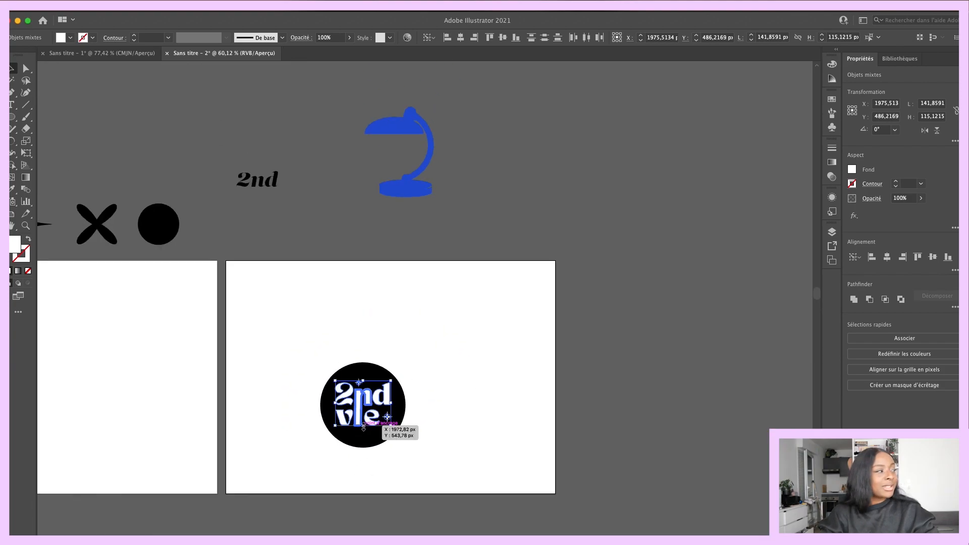
# Step: Examine the moodboard's lettering references, symbol shapes, colour swatches and poster, and the font trials under Recherches
pyautogui.hscroll(-10, 363, 426)
pyautogui.scroll(9, 260, 343)
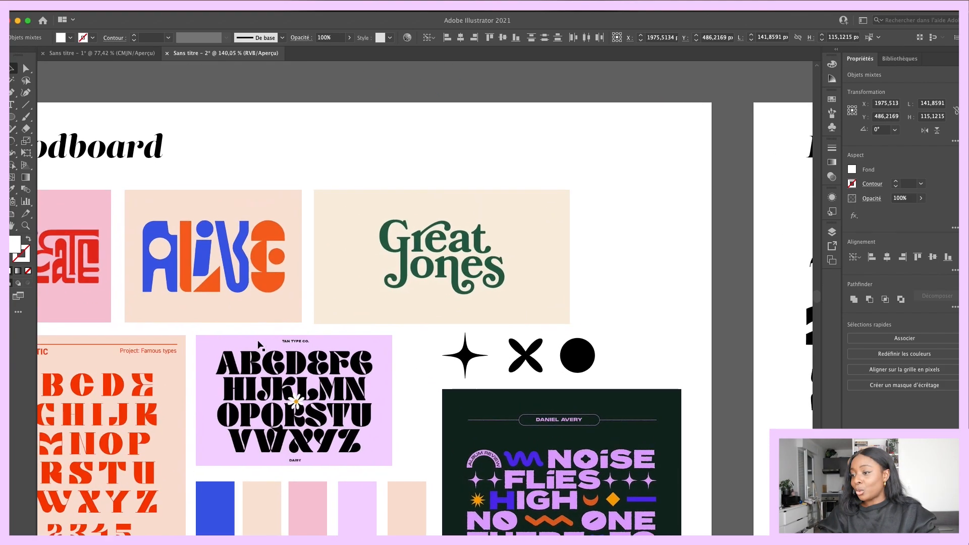
pyautogui.scroll(-6, 259, 344)
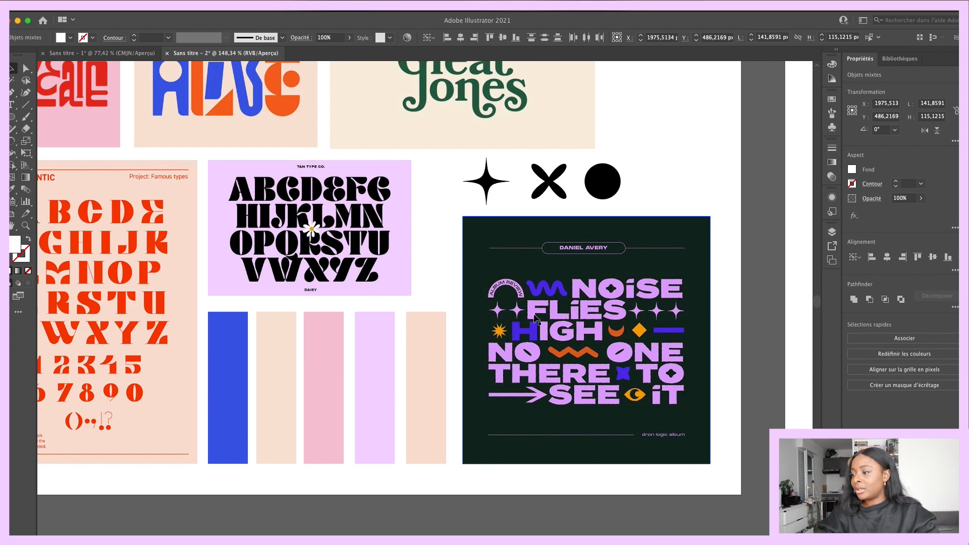
pyautogui.scroll(-6, 497, 325)
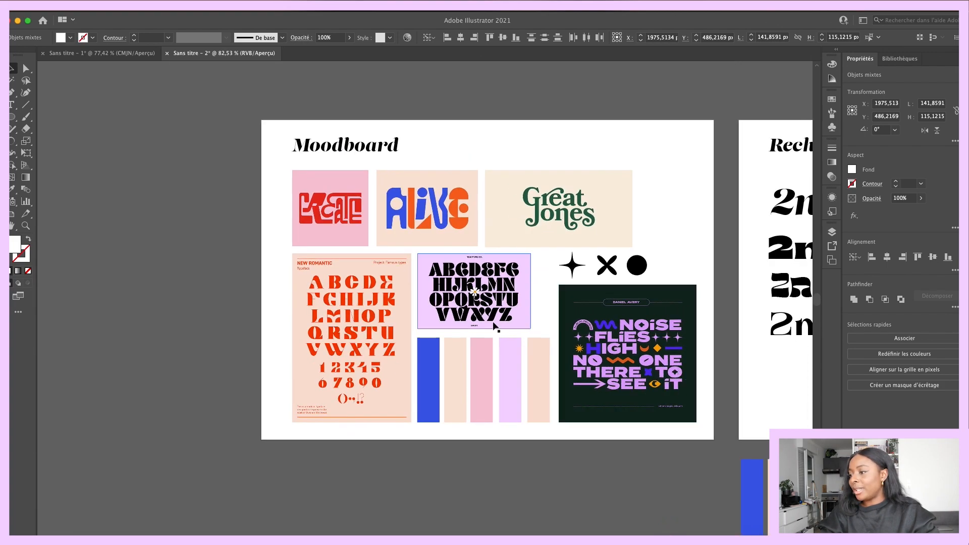
pyautogui.scroll(4, 500, 329)
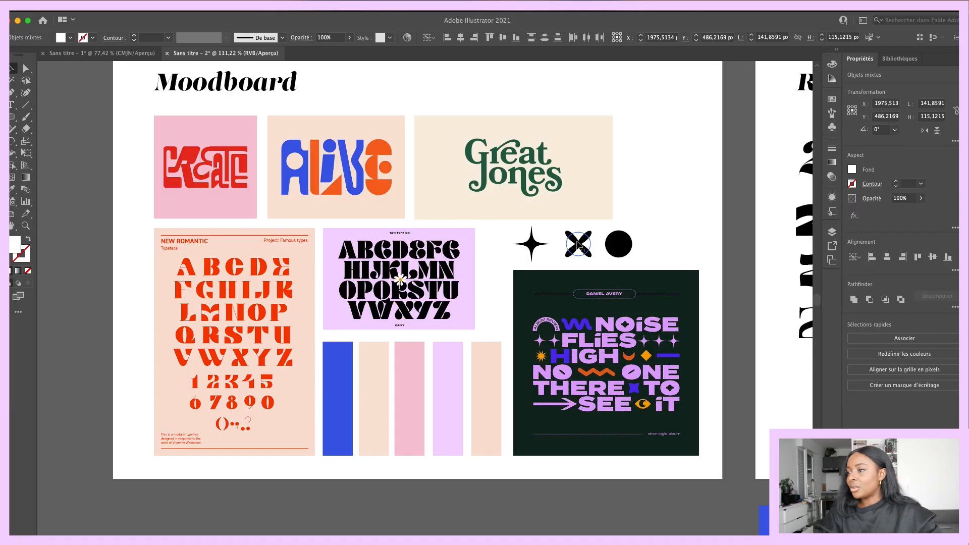
pyautogui.hscroll(5, 577, 244)
pyautogui.scroll(-2, 577, 244)
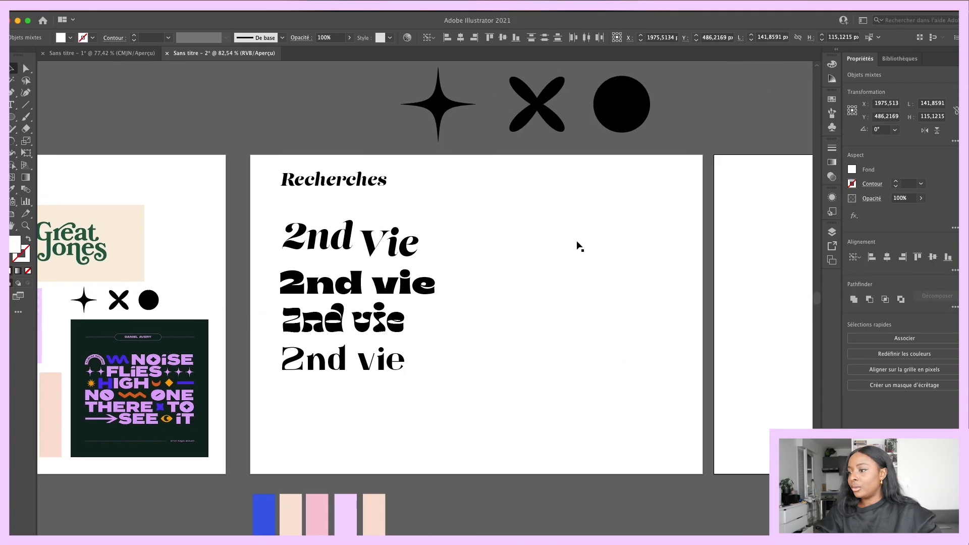
# Step: Paste the MC2 Grenoble poster as a shape reference and place it between the Recherches artboard and the logo artboard
pyautogui.hscroll(2, 578, 246)
pyautogui.click(577, 244)
pyautogui.press('super+v')
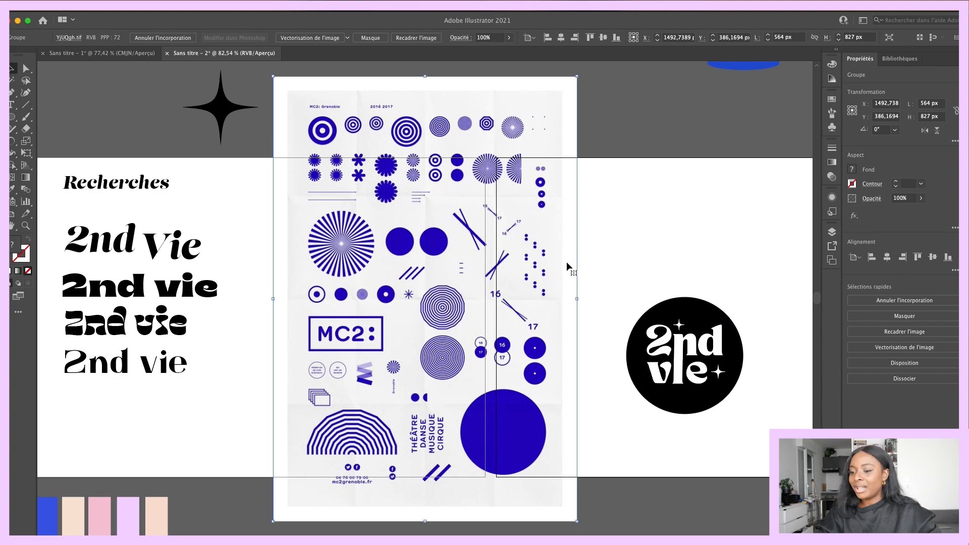
pyautogui.moveTo(495, 269); pyautogui.dragTo(471, 378)
pyautogui.click(636, 294)
# Step: Duplicate the loose black circle onto the logo artboard above the logo, at about 193 px in diameter
pyautogui.hscroll(5, 636, 294)
pyautogui.scroll(1, 636, 294)
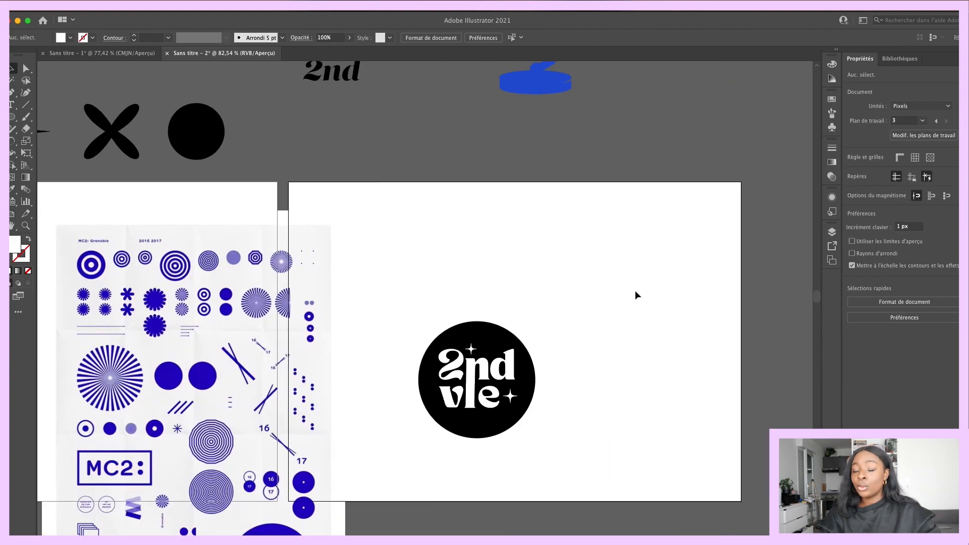
pyautogui.keyDown('alt'); pyautogui.moveTo(210, 137); pyautogui.dragTo(648, 352); pyautogui.keyUp('alt')
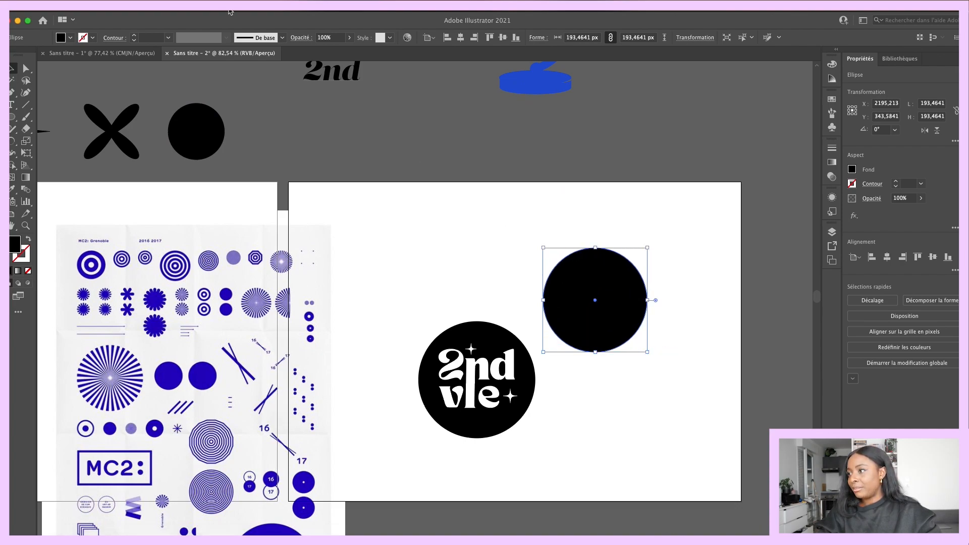
# Step: Apply a Zigzag effect to the new circle with a 40 px absolute size, 16 ridges per segment and corner points
pyautogui.click(230, 11)
pyautogui.moveTo(308, 88)
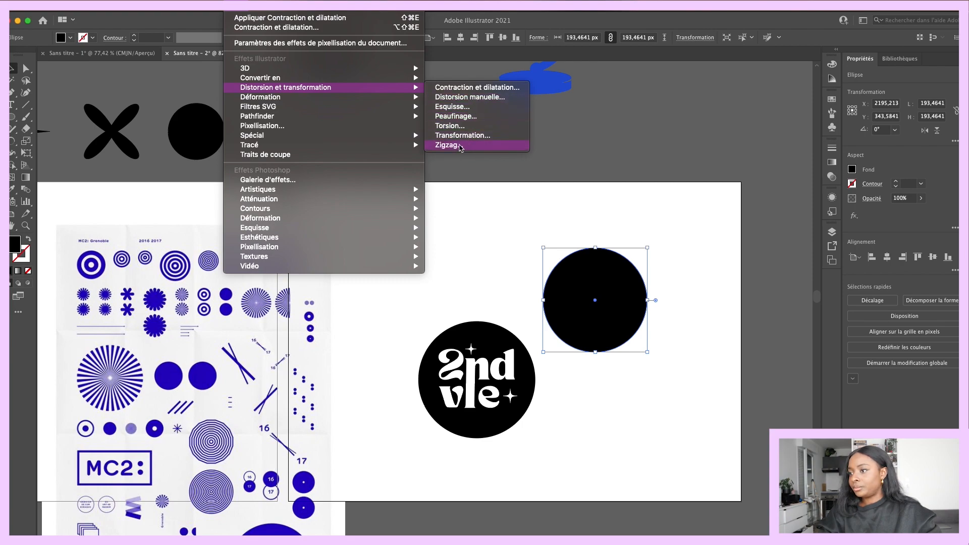
pyautogui.click(452, 145)
pyautogui.moveTo(466, 137); pyautogui.dragTo(352, 143)
pyautogui.moveTo(325, 204); pyautogui.dragTo(334, 205)
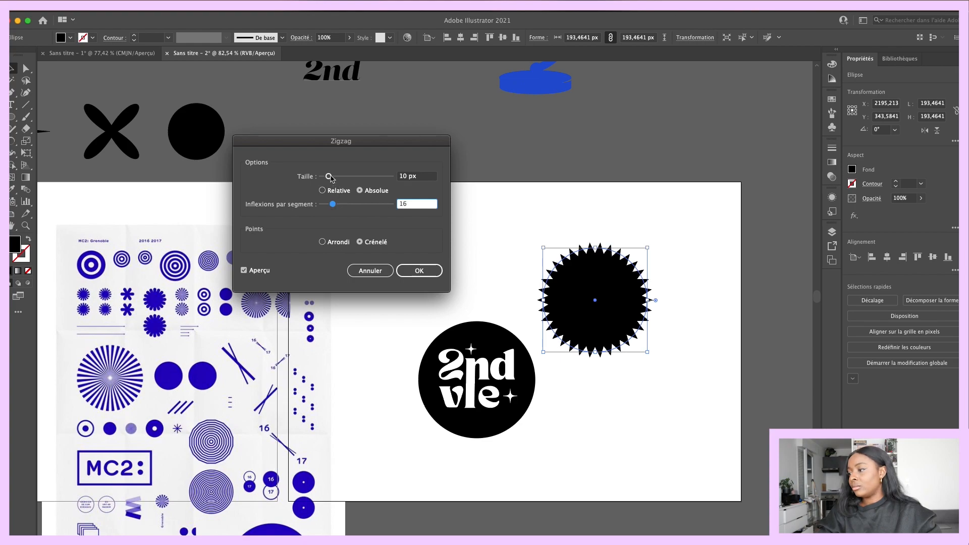
pyautogui.moveTo(329, 176); pyautogui.dragTo(352, 178)
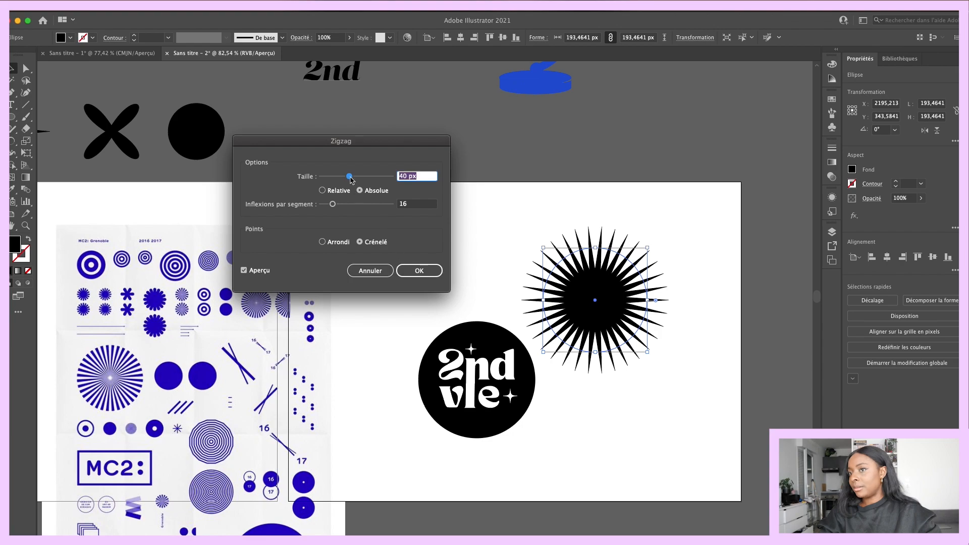
pyautogui.click(435, 270)
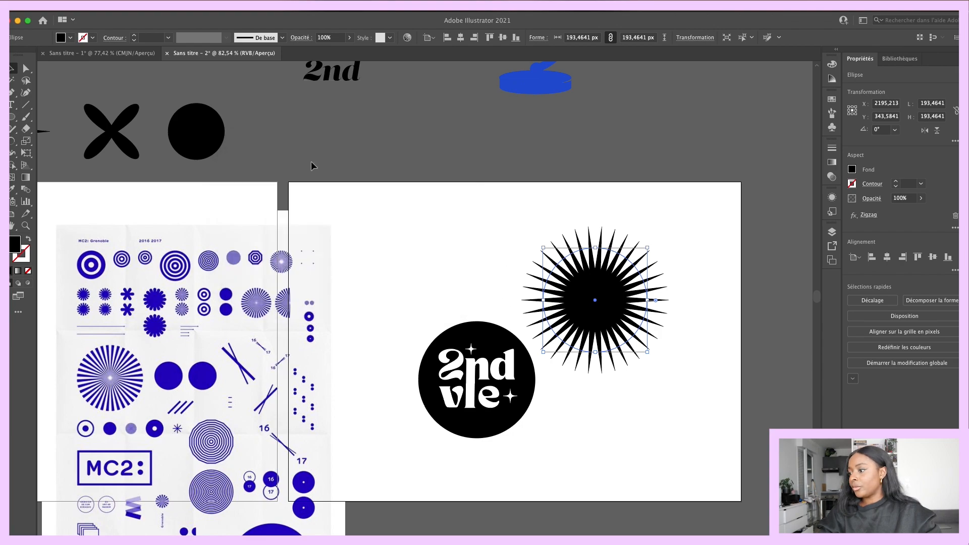
# Step: Fill the starburst with white and move it over the lower edge of the black logo circle
pyautogui.click(70, 37)
pyautogui.click(20, 58)
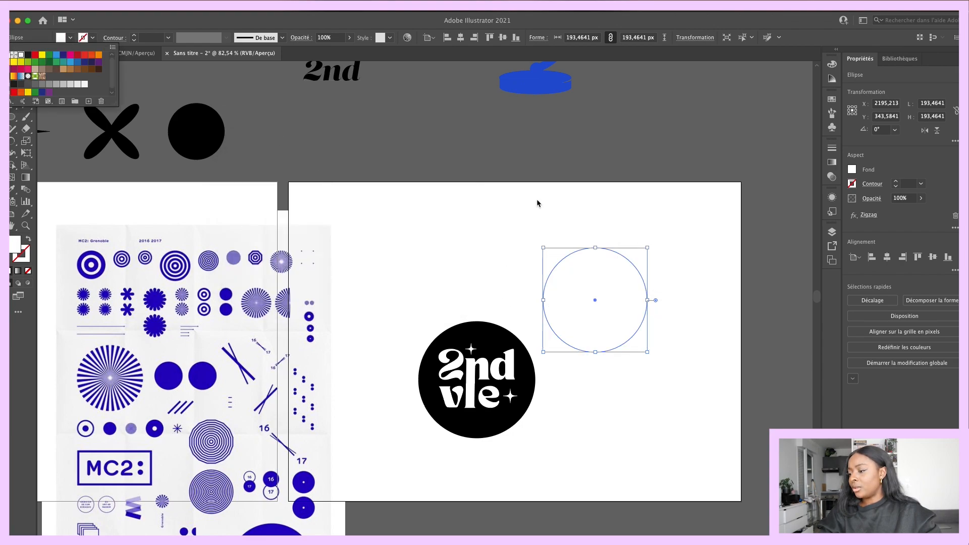
pyautogui.moveTo(613, 280); pyautogui.dragTo(492, 437)
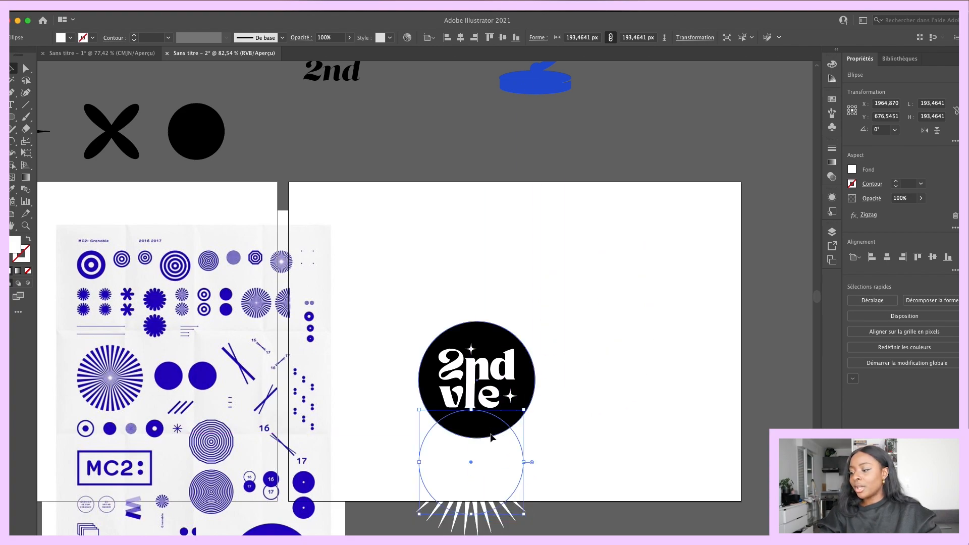
# Step: Bring the starburst to the front, centre it horizontally under the wordmark and scale it down slightly
pyautogui.rightClick(492, 437)
pyautogui.moveTo(529, 488)
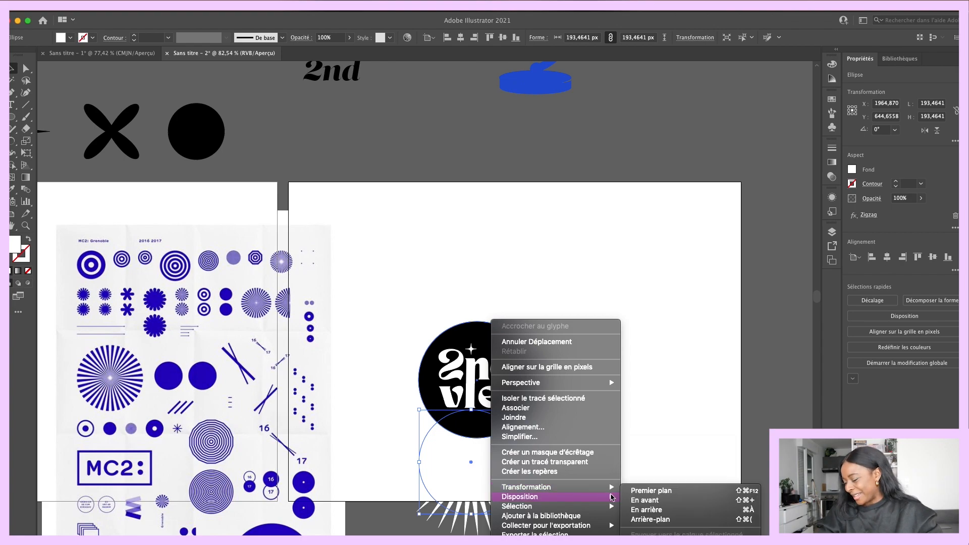
pyautogui.click(635, 494)
pyautogui.moveTo(493, 468); pyautogui.dragTo(500, 472)
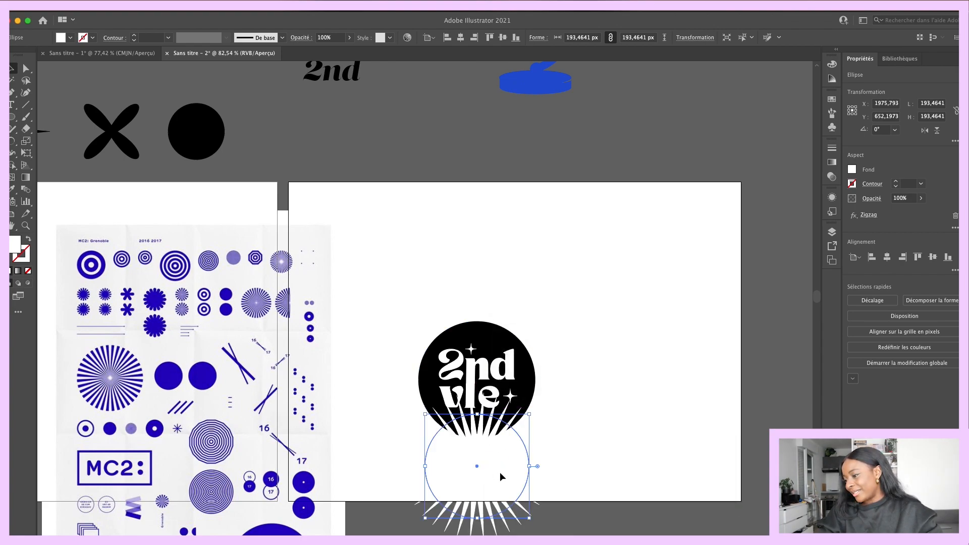
pyautogui.moveTo(477, 525); pyautogui.dragTo(475, 500)
pyautogui.click(592, 362)
# Step: Scale the wordmark with its stars down to about 127 by 103 px and the starburst's ellipse to about 145 px
pyautogui.scroll(5, 513, 383)
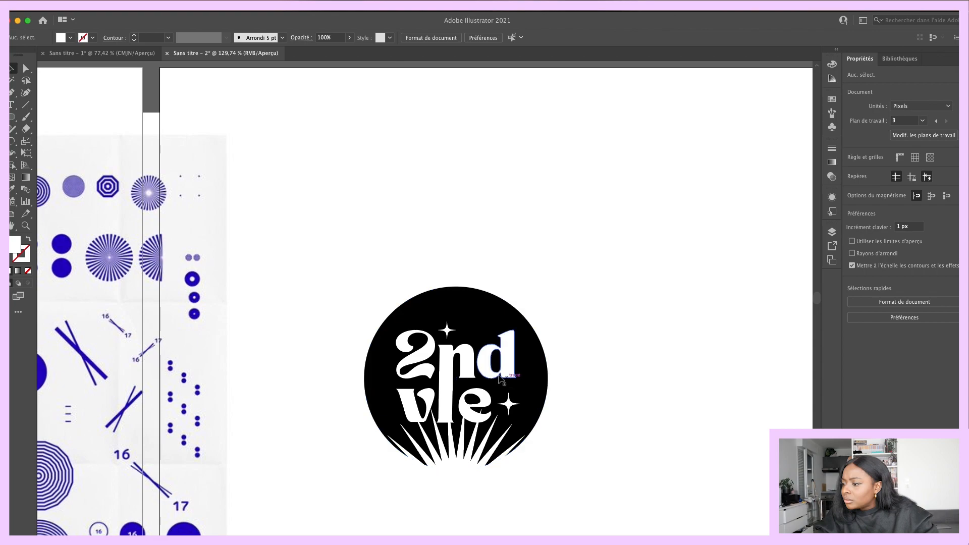
pyautogui.click(473, 373)
pyautogui.moveTo(342, 243); pyautogui.dragTo(540, 396)
pyautogui.keyDown('shift'); pyautogui.click(458, 382); pyautogui.keyUp('shift')
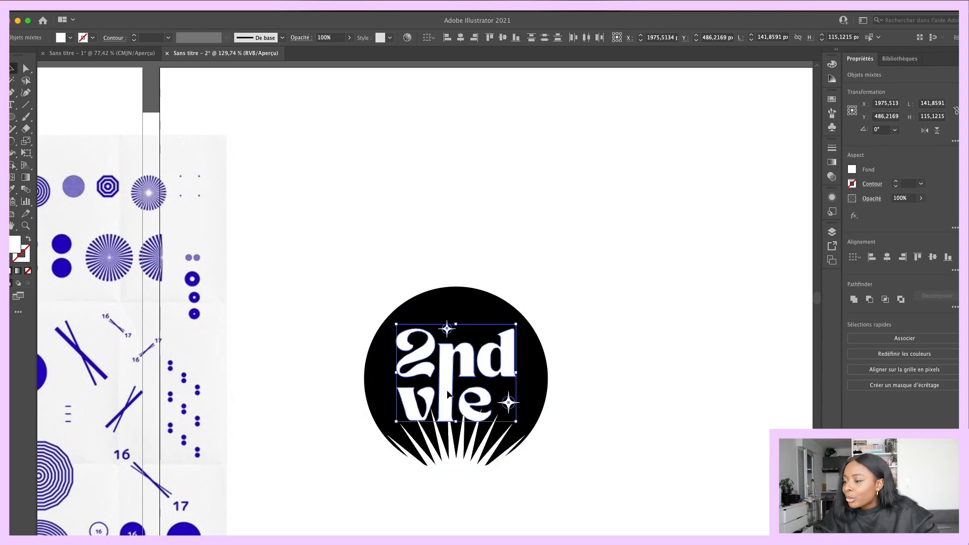
pyautogui.moveTo(454, 421); pyautogui.dragTo(455, 395)
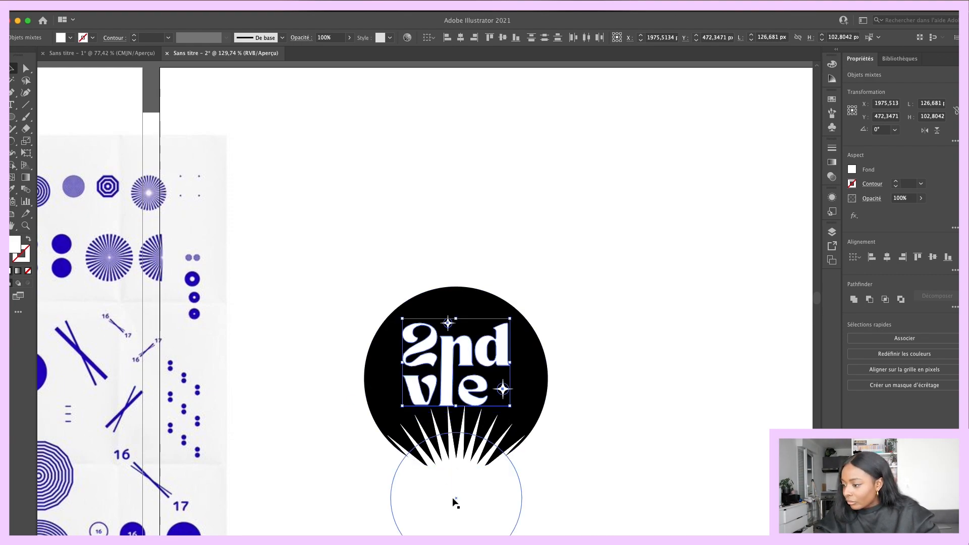
pyautogui.click(455, 500)
pyautogui.moveTo(458, 432); pyautogui.dragTo(457, 465)
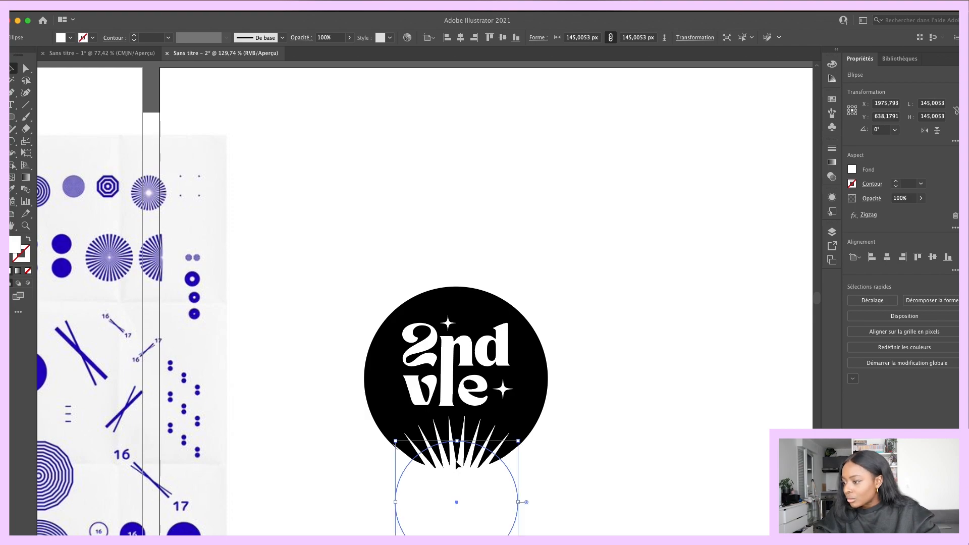
# Step: Enlarge the wordmark with its stars to about 134 by 109 px
pyautogui.press('super+a')
pyautogui.keyDown('shift'); pyautogui.click(528, 391); pyautogui.keyUp('shift')
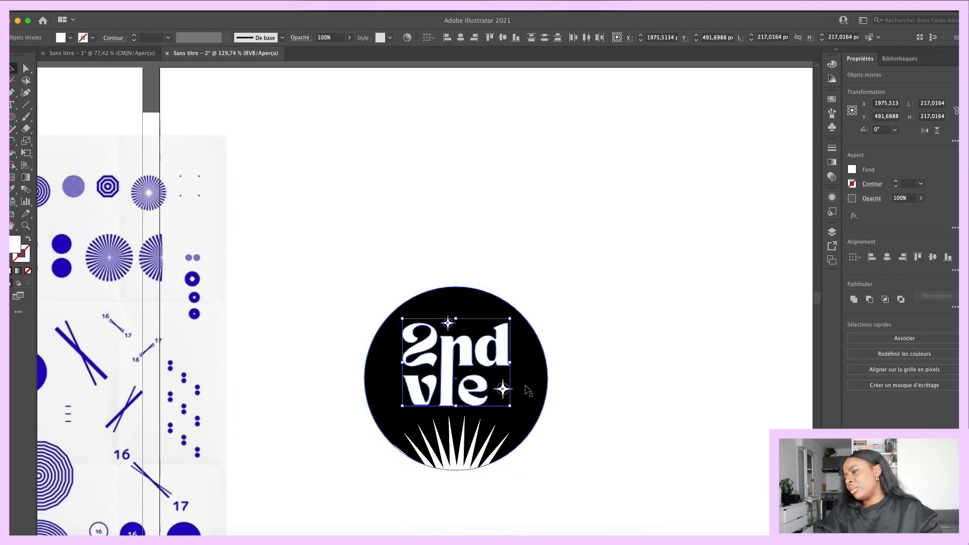
pyautogui.moveTo(510, 407); pyautogui.dragTo(516, 411)
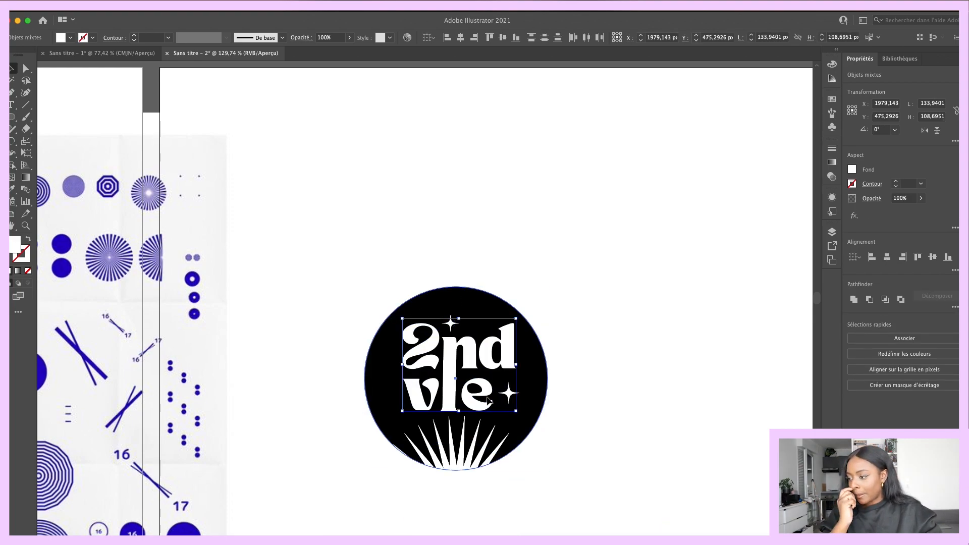
# Step: Reselect the wordmark with both stars and shift it about 3 px left and 1.5 px up within the circle
pyautogui.click(490, 399)
pyautogui.click(487, 398)
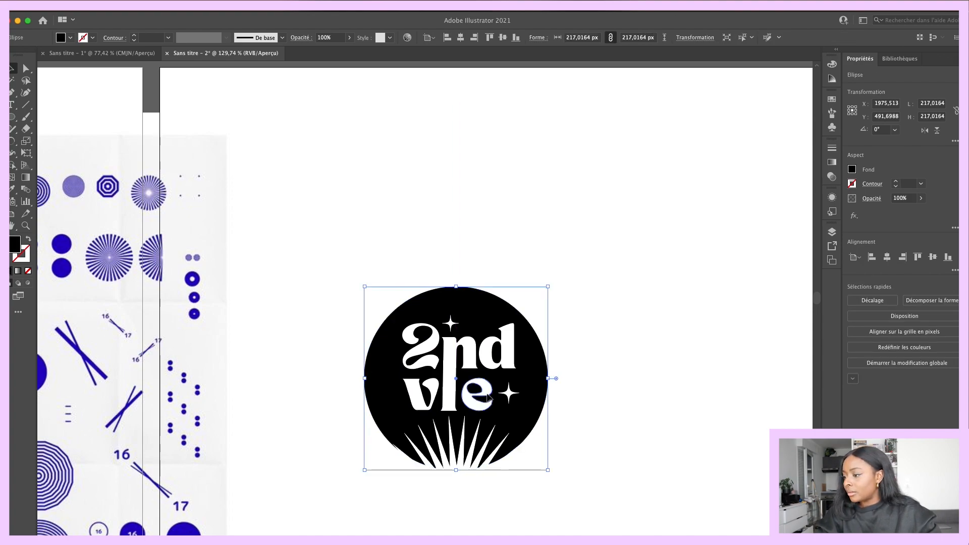
pyautogui.moveTo(384, 263); pyautogui.dragTo(513, 399)
pyautogui.keyDown('shift'); pyautogui.click(532, 396); pyautogui.keyUp('shift')
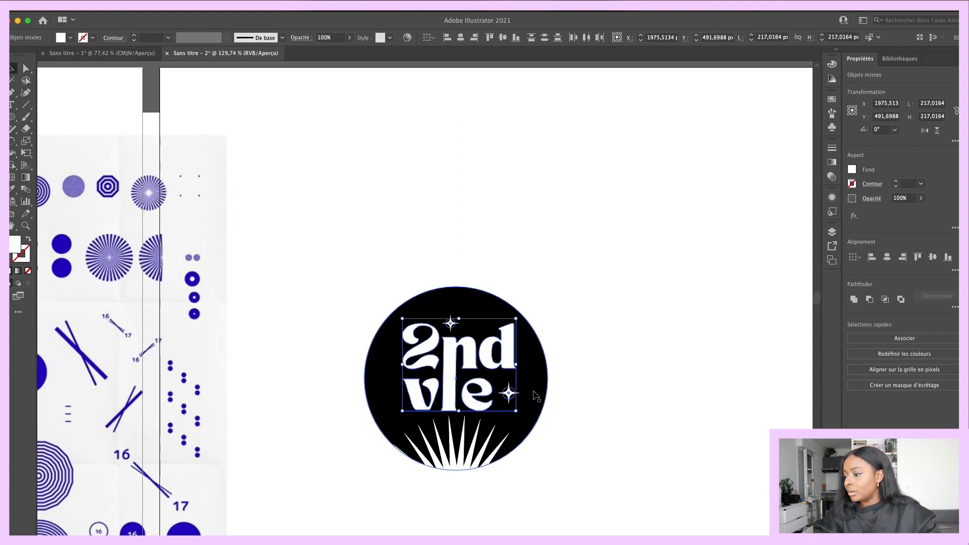
pyautogui.moveTo(508, 362); pyautogui.dragTo(506, 362)
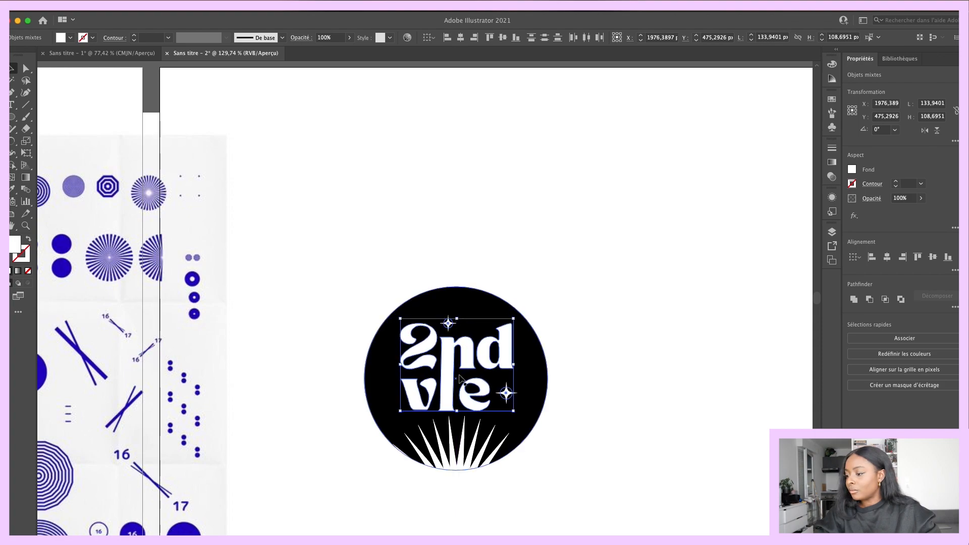
pyautogui.moveTo(448, 371); pyautogui.dragTo(448, 370)
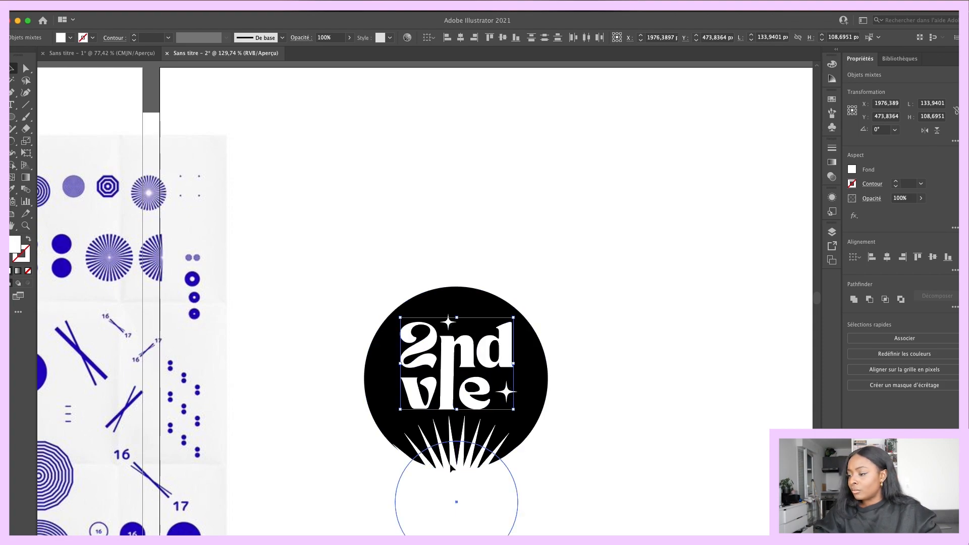
# Step: Lower the starburst slightly and enlarge the wordmark with its stars to about 139 by 113 px
pyautogui.moveTo(450, 464); pyautogui.dragTo(450, 473)
pyautogui.click(577, 372)
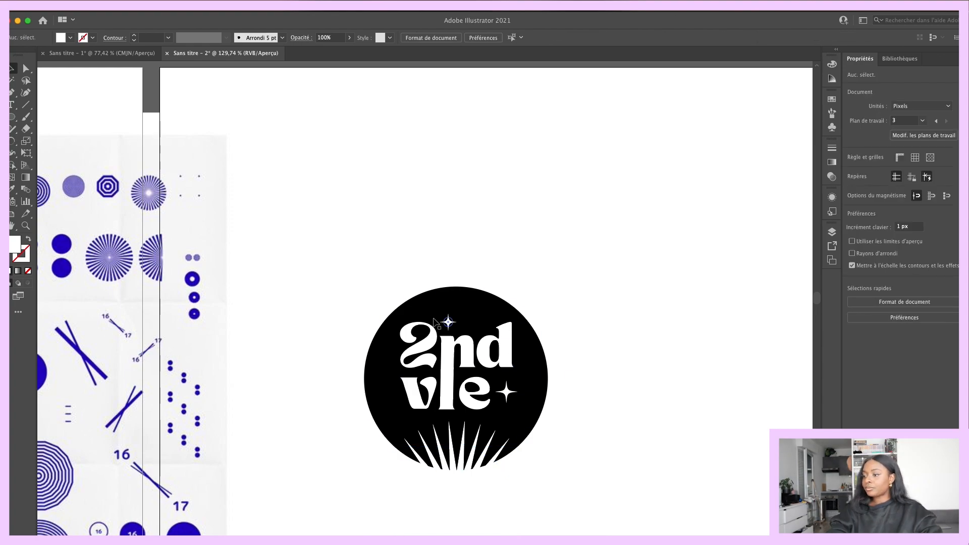
pyautogui.moveTo(434, 321)
pyautogui.mouseDown()
pyautogui.moveTo(557, 424)
pyautogui.moveTo(555, 404)
pyautogui.mouseUp()
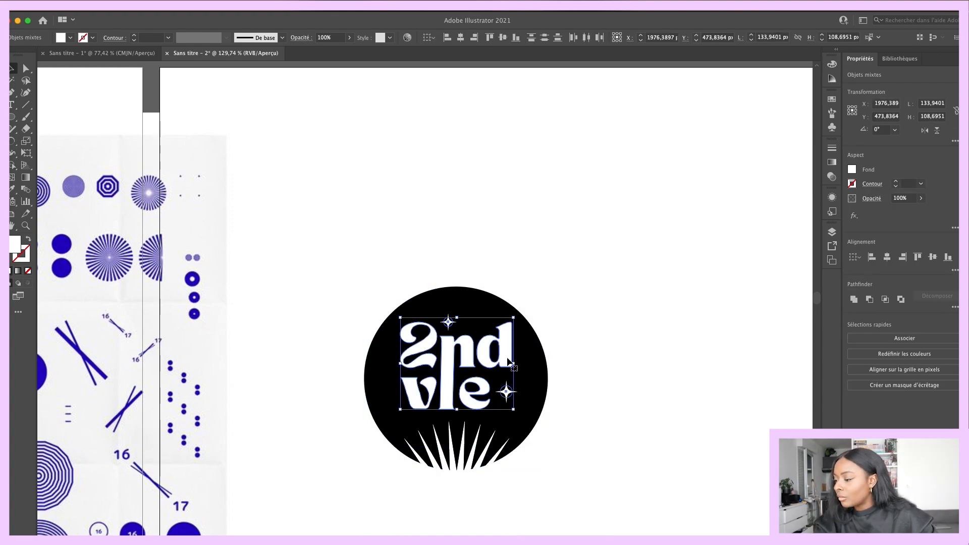
pyautogui.moveTo(507, 359); pyautogui.dragTo(518, 319)
pyautogui.click(552, 298)
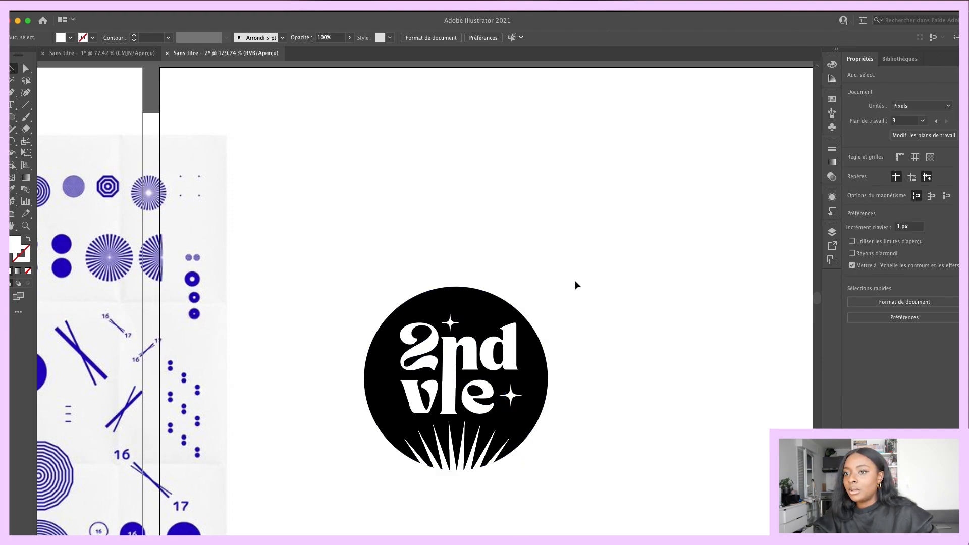
# Step: Draw a rectangle of about 170 by 229 px beside the logo and round its two upper corners to about 85 px
pyautogui.click(14, 119)
pyautogui.click(39, 119)
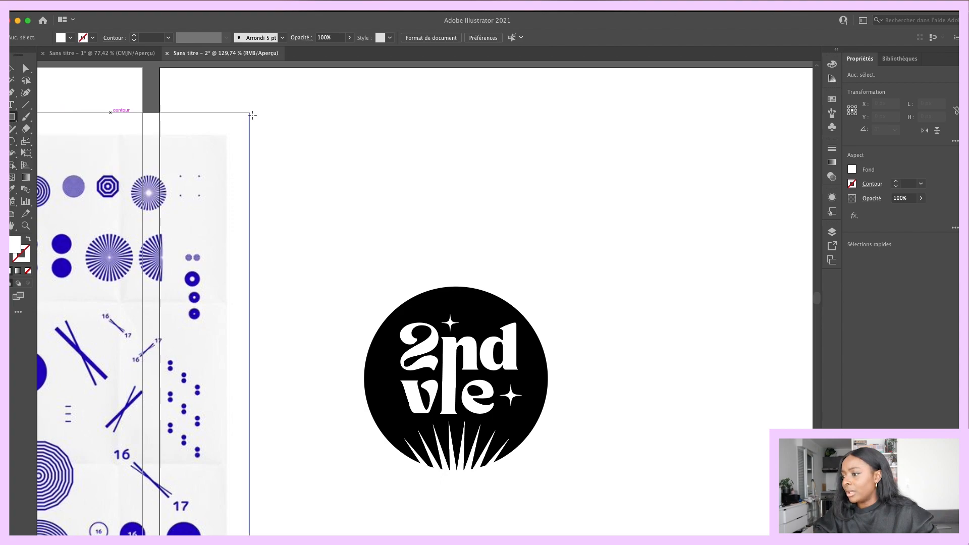
pyautogui.moveTo(589, 180); pyautogui.dragTo(732, 375)
pyautogui.click(26, 69)
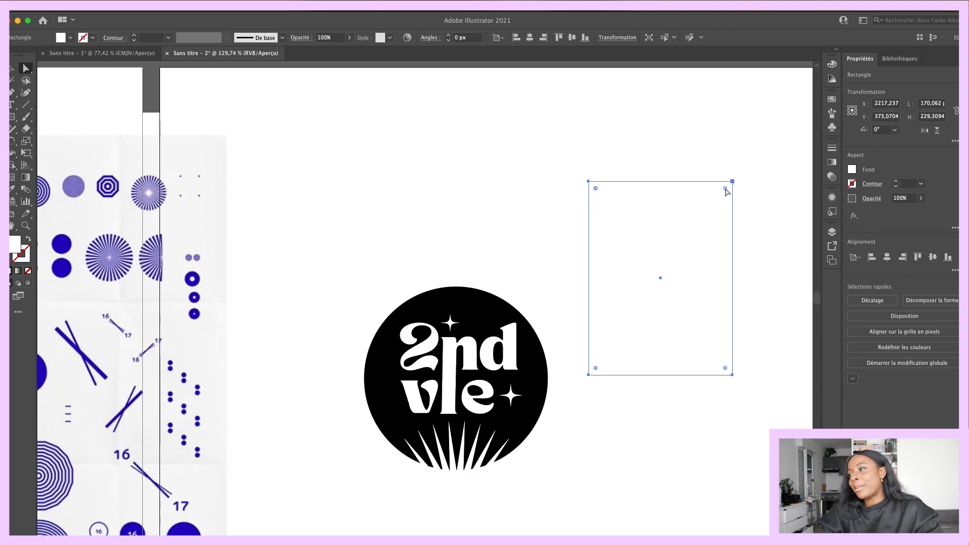
pyautogui.moveTo(725, 188); pyautogui.dragTo(712, 380)
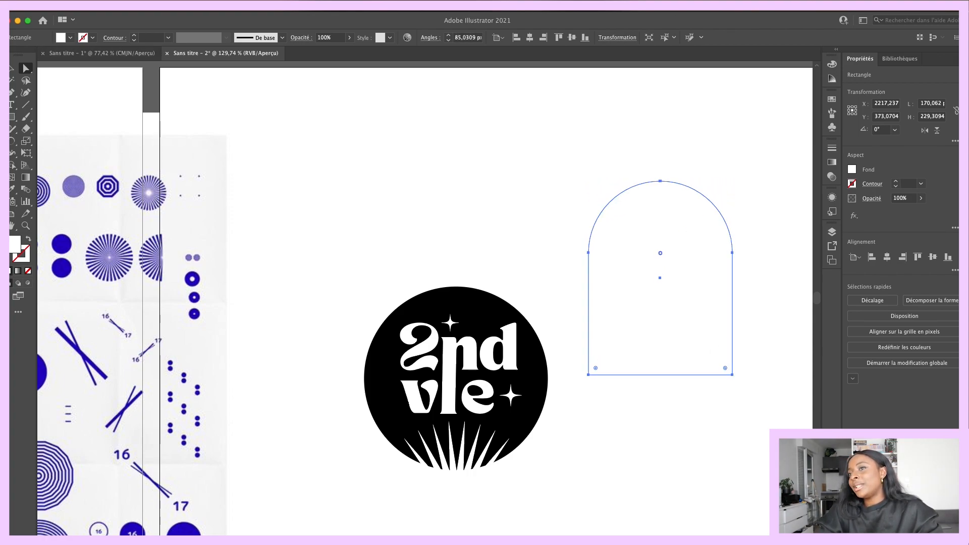
# Step: Fill the arch shape with black and move it down beside the circular logo
pyautogui.click(14, 68)
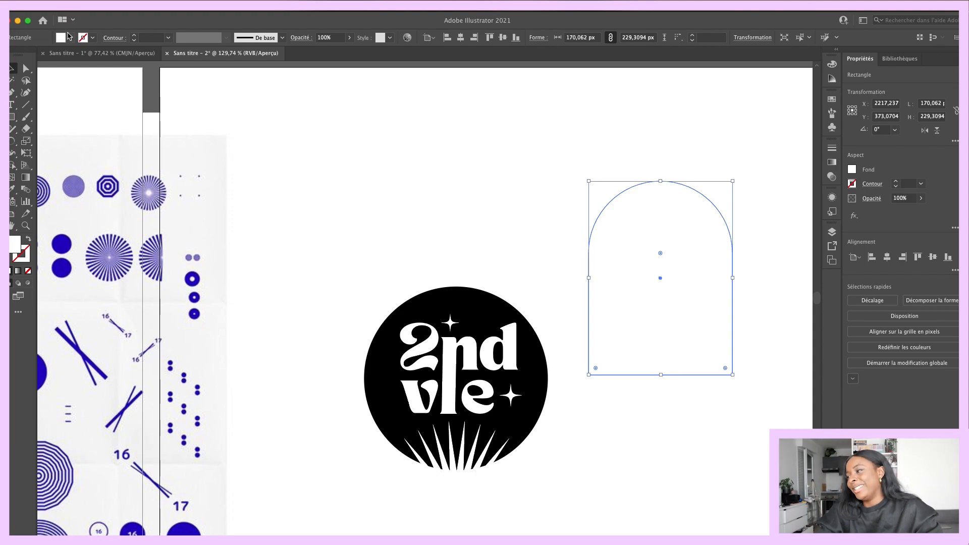
pyautogui.click(69, 36)
pyautogui.click(28, 55)
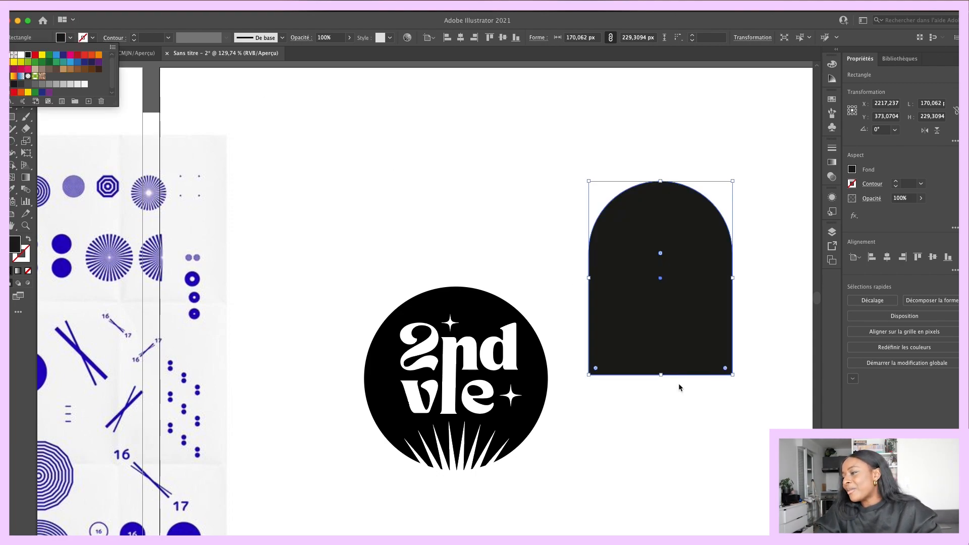
pyautogui.click(642, 331)
pyautogui.moveTo(636, 336); pyautogui.dragTo(632, 429)
pyautogui.click(667, 253)
# Step: Copy the wordmark with its stars onto the arch, bring it to the front, scale it to about 127 by 103 px and centre it
pyautogui.moveTo(378, 290); pyautogui.dragTo(540, 404)
pyautogui.keyDown('alt'); pyautogui.moveTo(505, 360); pyautogui.dragTo(689, 361); pyautogui.keyUp('alt')
pyautogui.rightClick(689, 373)
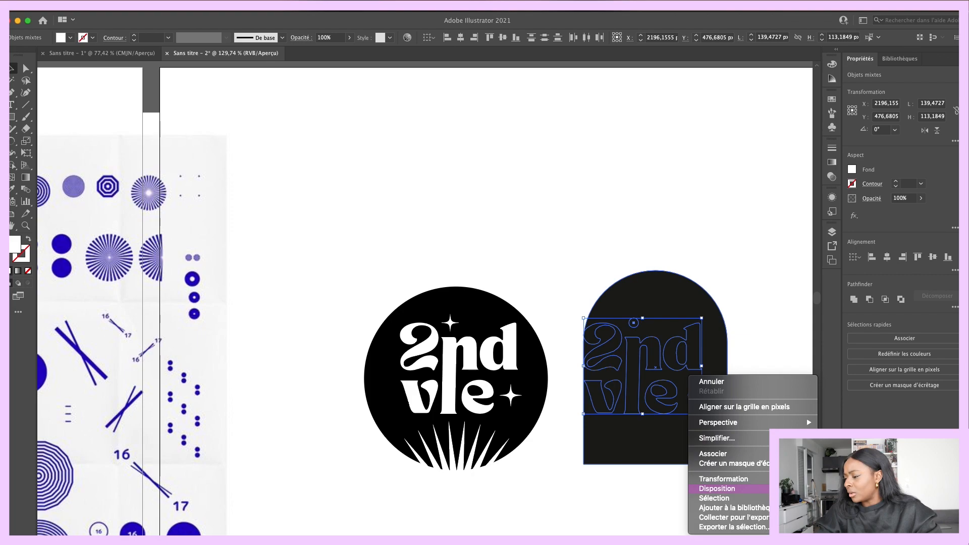
pyautogui.click(841, 489)
pyautogui.moveTo(692, 367)
pyautogui.mouseDown()
pyautogui.moveTo(719, 367)
pyautogui.moveTo(710, 366)
pyautogui.mouseUp()
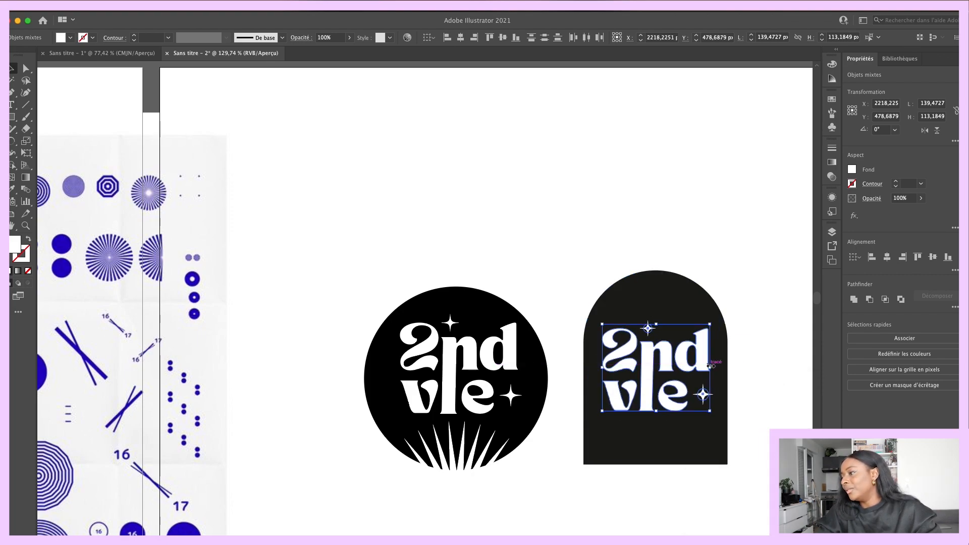
# Step: Match the arch's fill to the circular logo's black with the Eyedropper
pyautogui.click(656, 284)
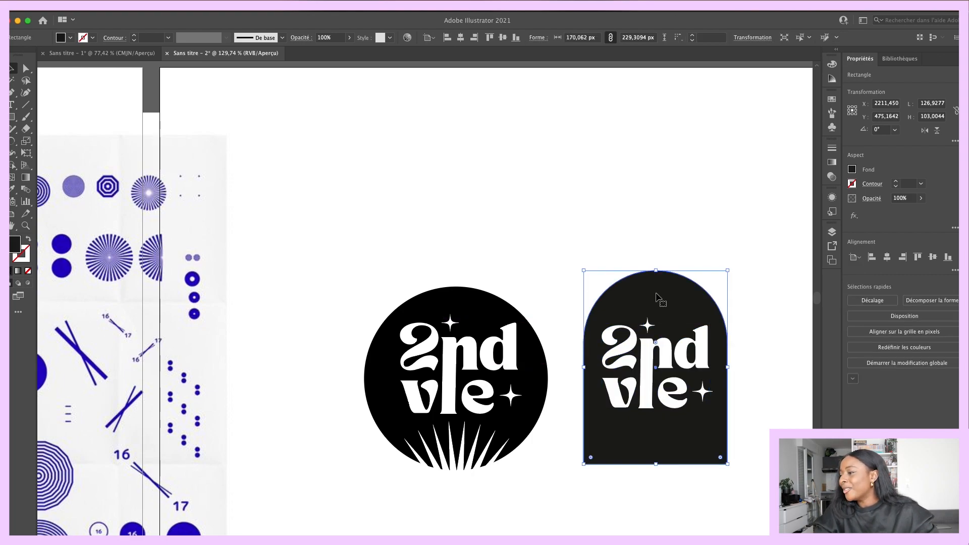
pyautogui.click(17, 188)
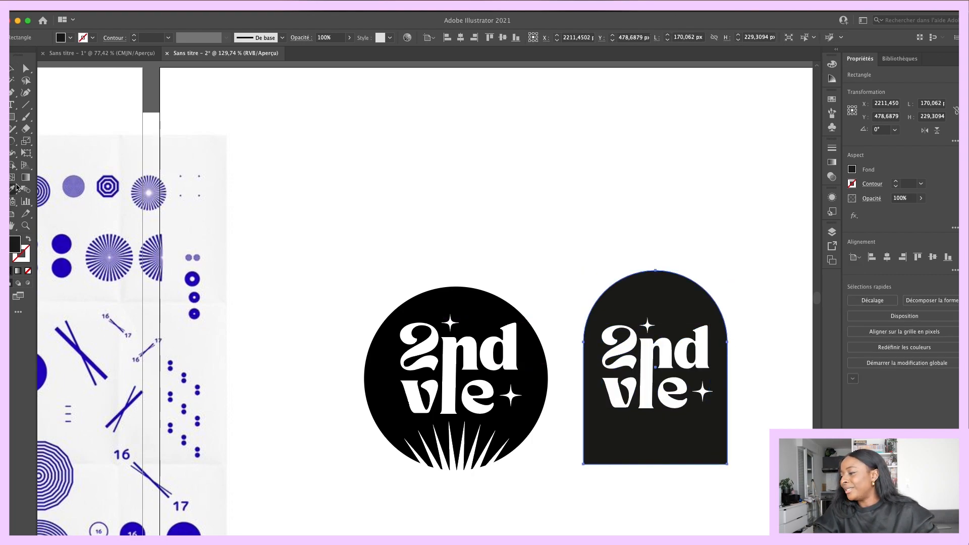
pyautogui.click(409, 291)
pyautogui.press('v')
pyautogui.click(401, 164)
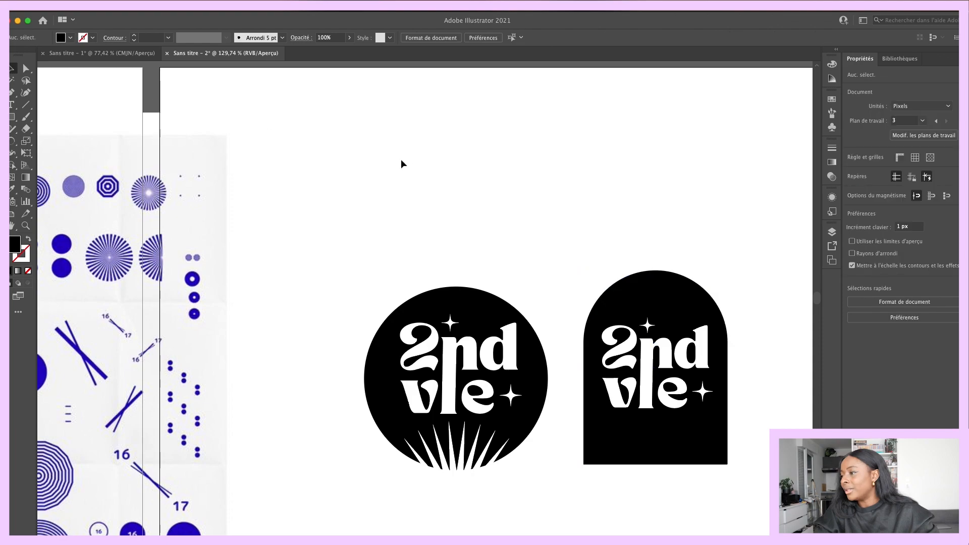
# Step: Copy the circular logo's starburst to the base of the arch and bring the copy to the front
pyautogui.scroll(-3, 401, 164)
pyautogui.hscroll(3, 401, 164)
pyautogui.moveTo(379, 396); pyautogui.dragTo(583, 396)
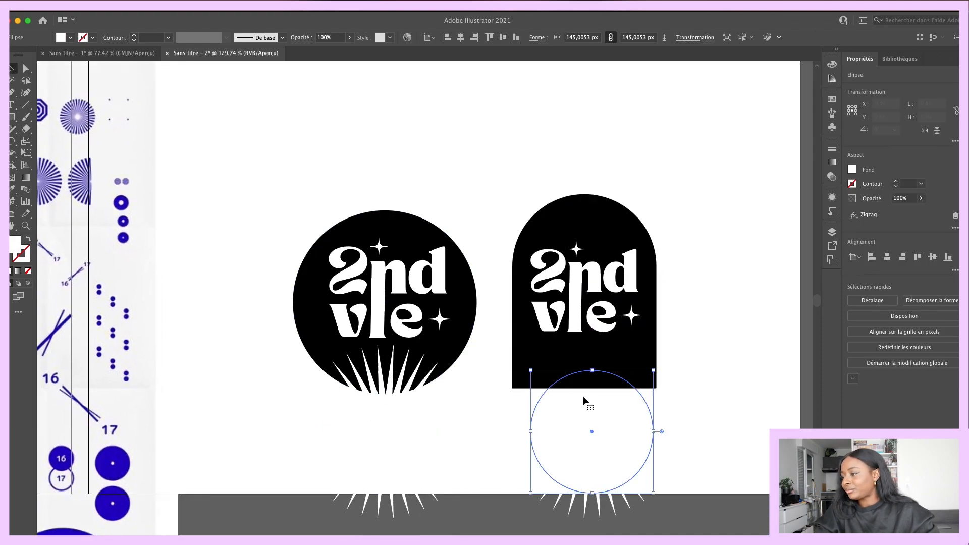
pyautogui.rightClick(583, 395)
pyautogui.moveTo(648, 488)
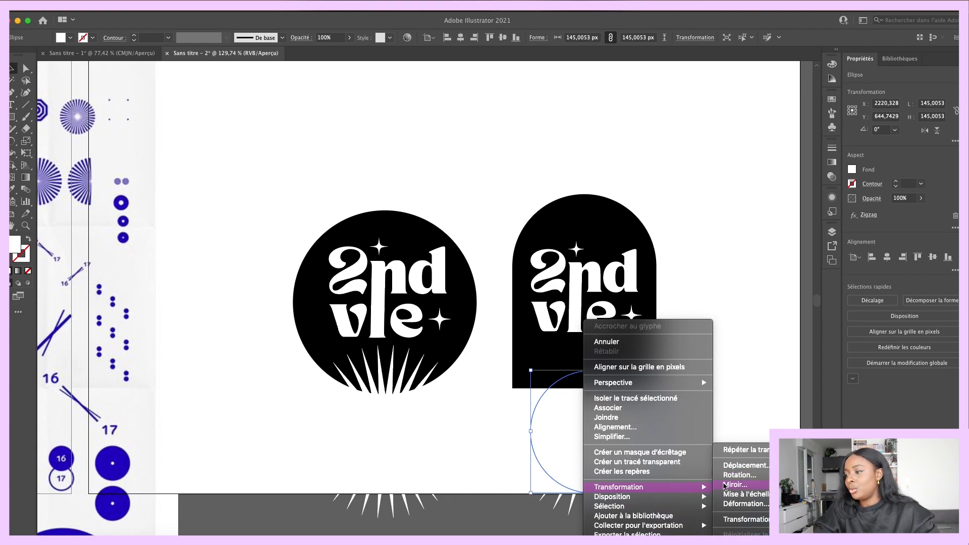
pyautogui.moveTo(612, 496)
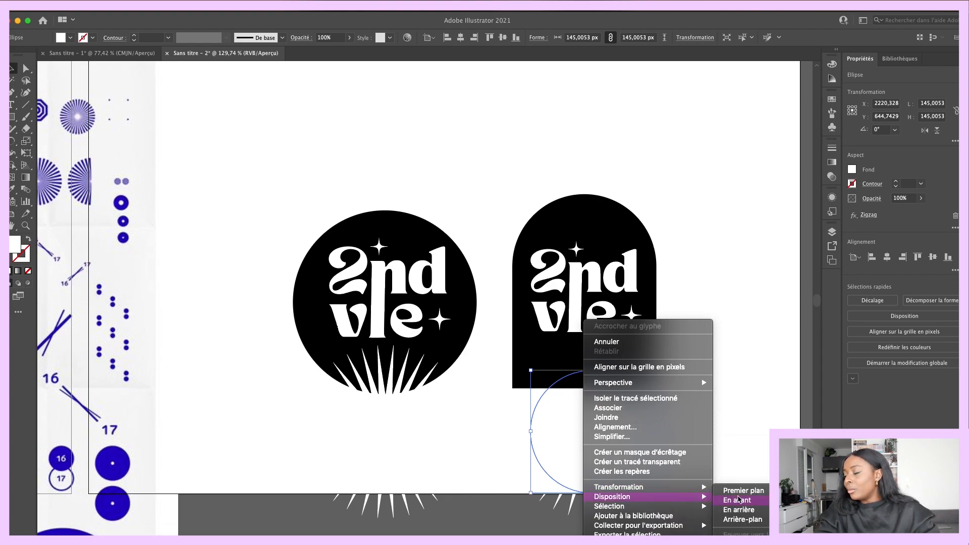
pyautogui.click(737, 523)
# Step: Scale the arch's starburst to about 115 px and centre it at the arch's lower edge
pyautogui.moveTo(585, 441); pyautogui.dragTo(584, 428)
pyautogui.moveTo(584, 351); pyautogui.dragTo(586, 386)
pyautogui.moveTo(584, 460); pyautogui.dragTo(584, 431)
pyautogui.moveTo(583, 374); pyautogui.dragTo(638, 403)
pyautogui.click(695, 366)
pyautogui.click(607, 386)
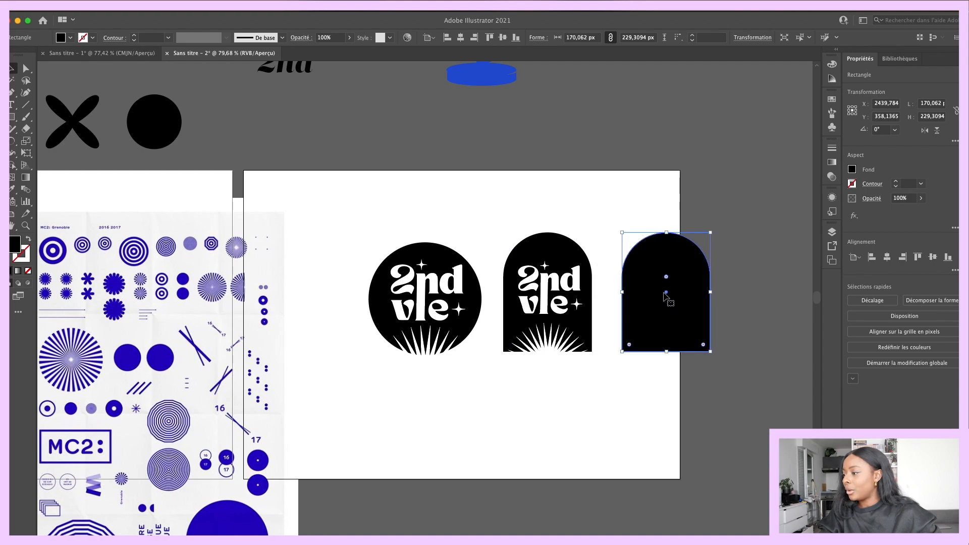
pyautogui.moveTo(665, 295); pyautogui.dragTo(657, 314)
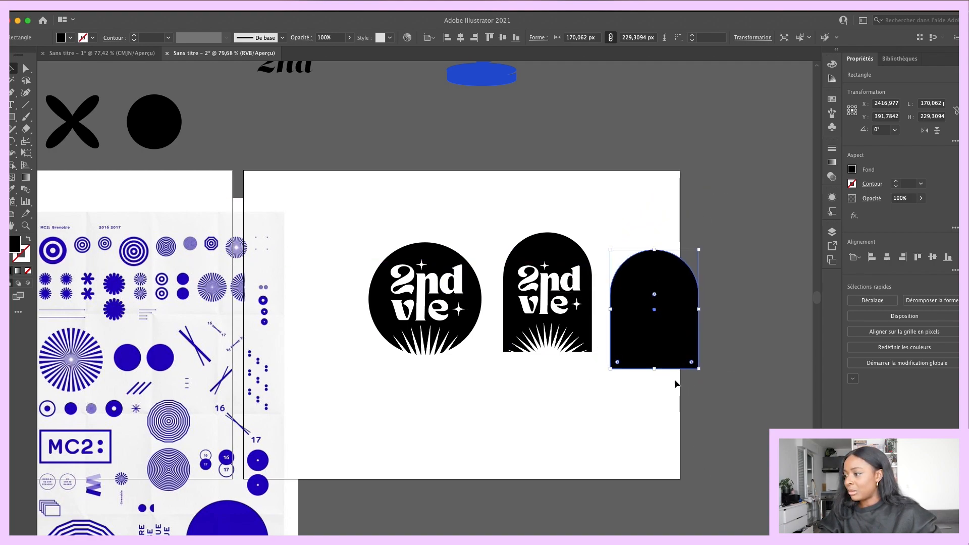
pyautogui.press('Delete')
# Step: Draw a black rectangle of about 172 by 258 px beside the arch and round all corners to about 86 px
pyautogui.click(12, 118)
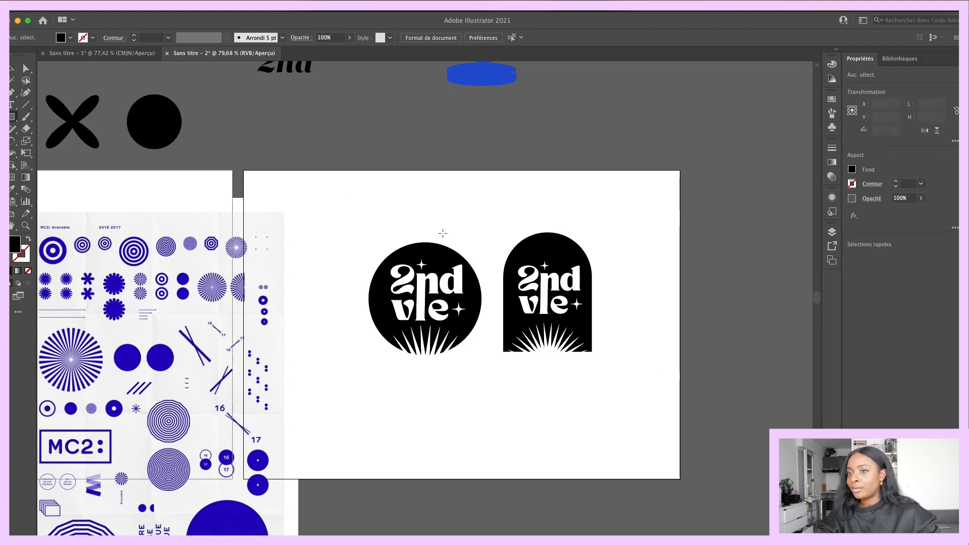
pyautogui.moveTo(646, 262); pyautogui.dragTo(734, 395)
pyautogui.moveTo(653, 273); pyautogui.dragTo(709, 404)
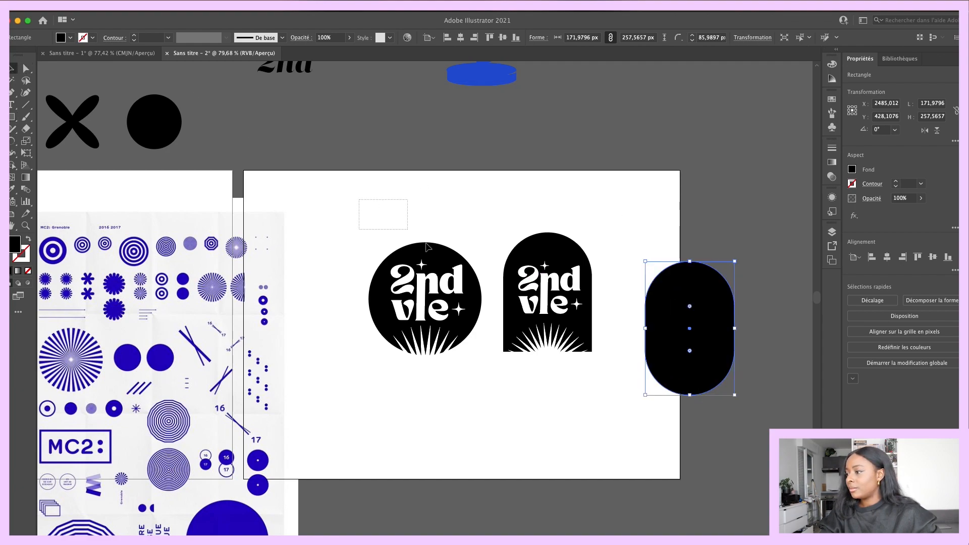
# Step: Shift the circular and arch logos left together and move the pill shape onto the artboard beside them
pyautogui.moveTo(426, 246); pyautogui.dragTo(582, 383)
pyautogui.moveTo(580, 339); pyautogui.dragTo(522, 339)
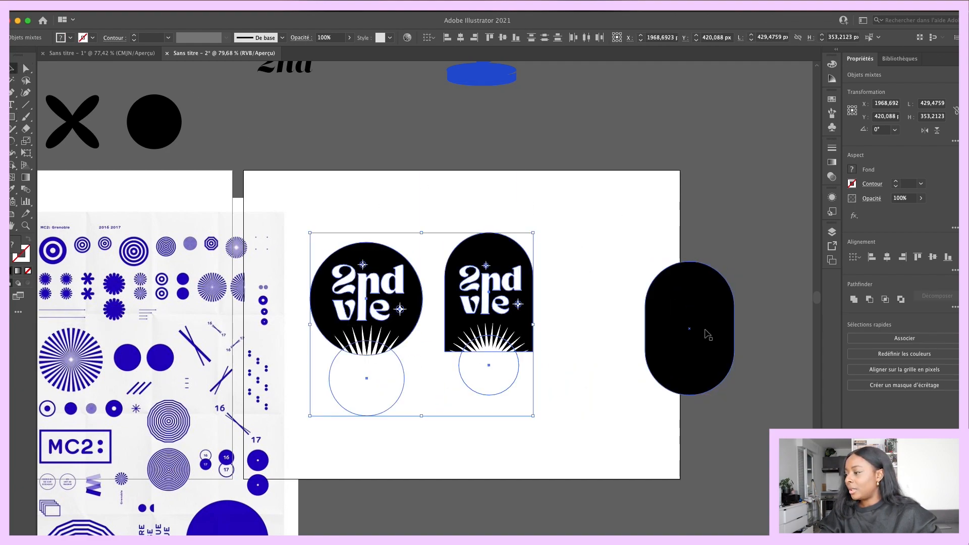
pyautogui.moveTo(707, 334); pyautogui.dragTo(626, 303)
pyautogui.click(683, 307)
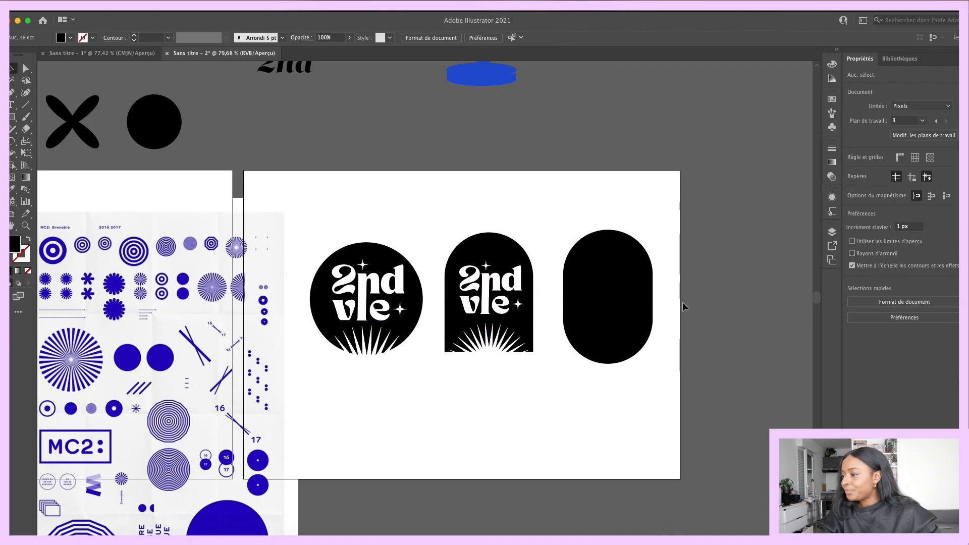
# Step: Copy the arch's starburst to the pill shape, bring it to the front and centre it at the pill's lower end
pyautogui.scroll(2, 683, 307)
pyautogui.moveTo(407, 382); pyautogui.dragTo(570, 381)
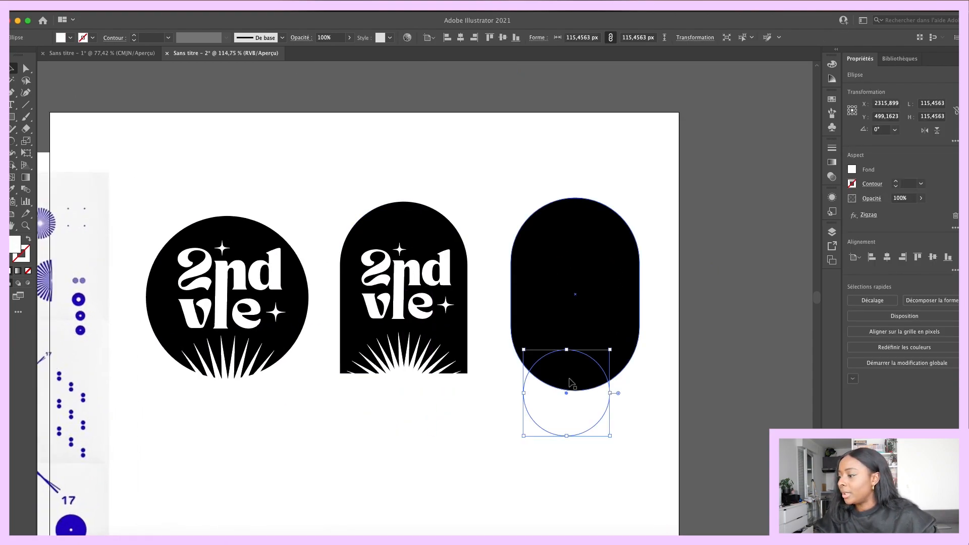
pyautogui.rightClick(570, 383)
pyautogui.moveTo(636, 497)
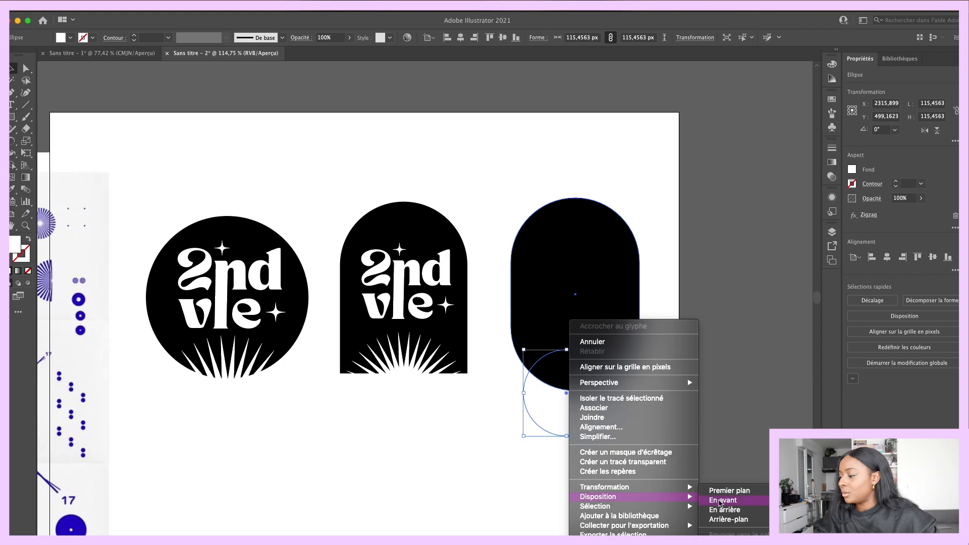
pyautogui.click(721, 494)
pyautogui.click(688, 473)
pyautogui.moveTo(586, 430)
pyautogui.mouseDown()
pyautogui.moveTo(586, 404)
pyautogui.moveTo(576, 420)
pyautogui.mouseUp()
pyautogui.click(389, 179)
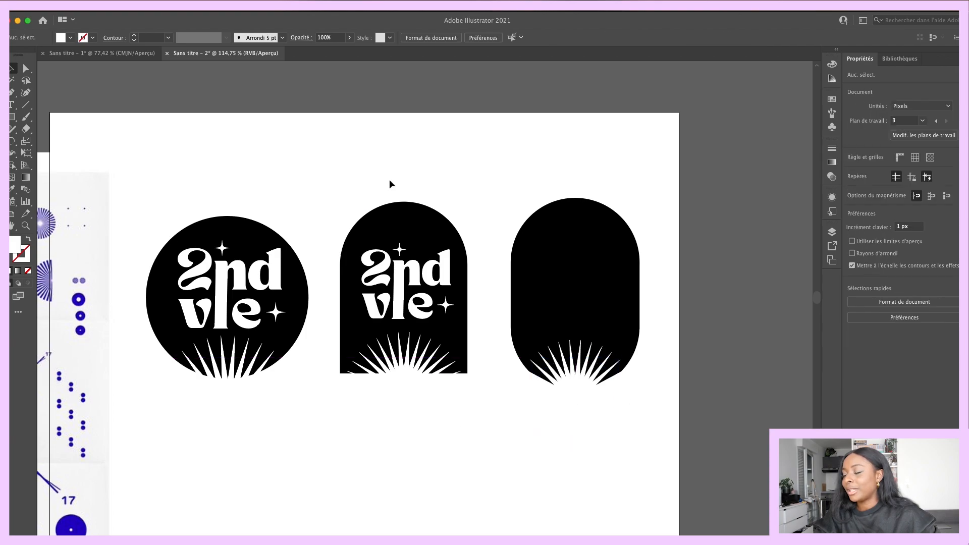
# Step: Copy the arch's wordmark with its stars onto the pill shape, bring it to the front and centre it above the starburst
pyautogui.moveTo(446, 296); pyautogui.dragTo(594, 289)
pyautogui.rightClick(594, 289)
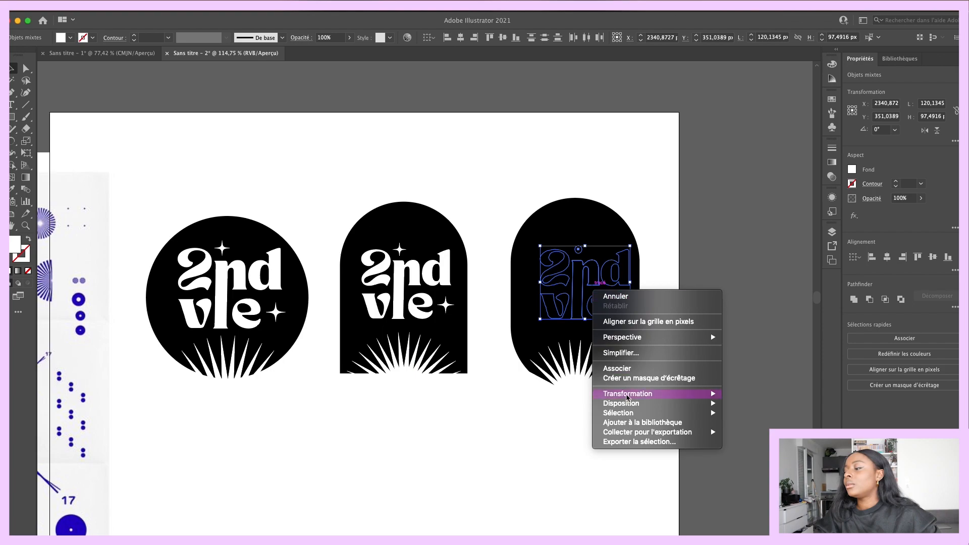
pyautogui.click(747, 403)
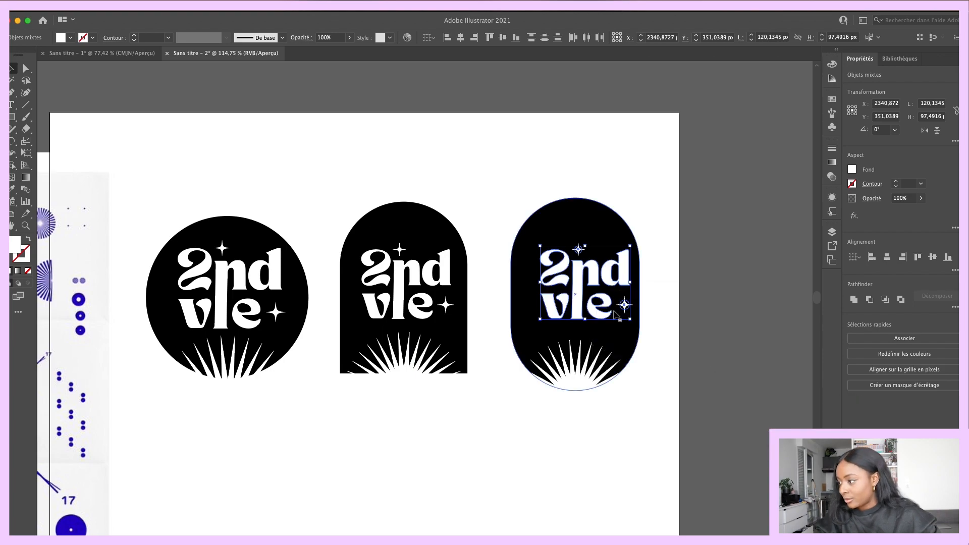
pyautogui.moveTo(600, 306); pyautogui.dragTo(616, 282)
pyautogui.click(616, 227)
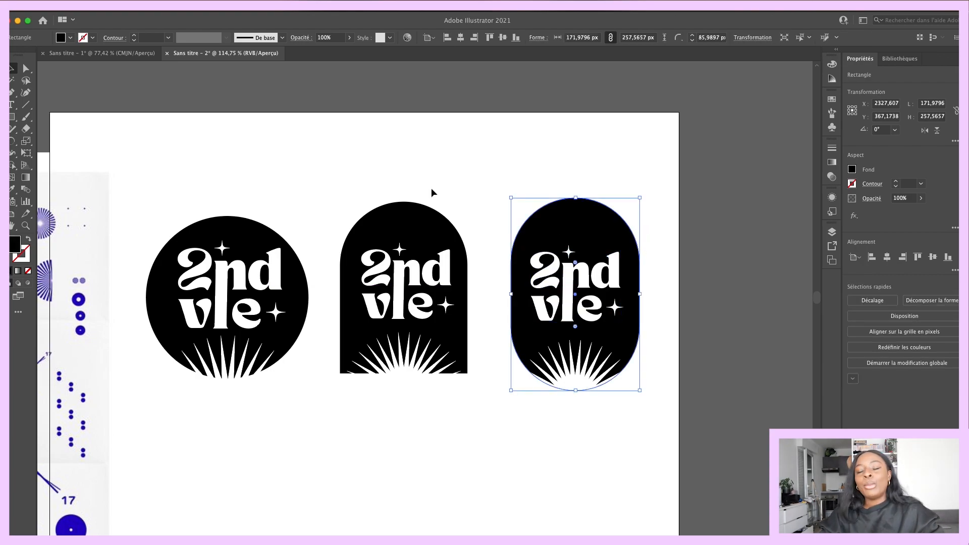
pyautogui.press('a')
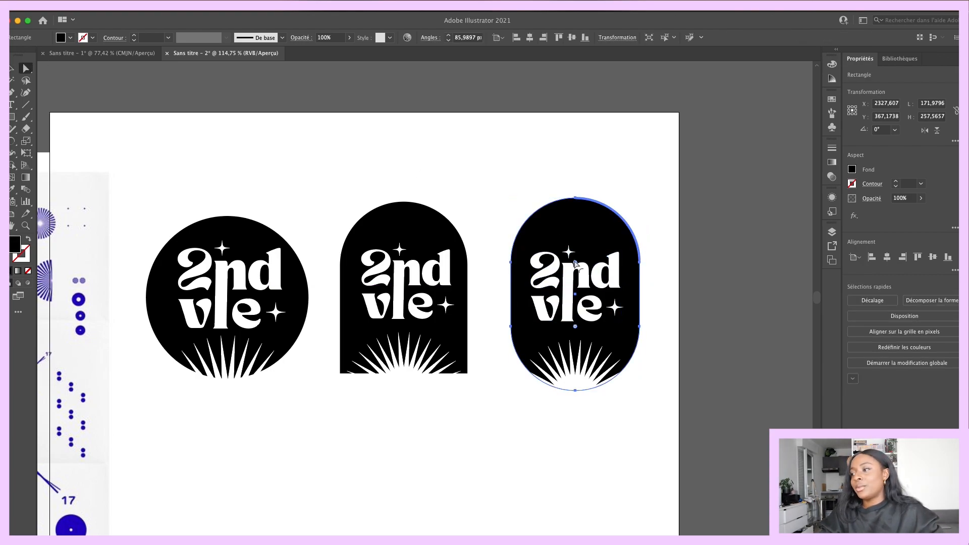
pyautogui.click(645, 255)
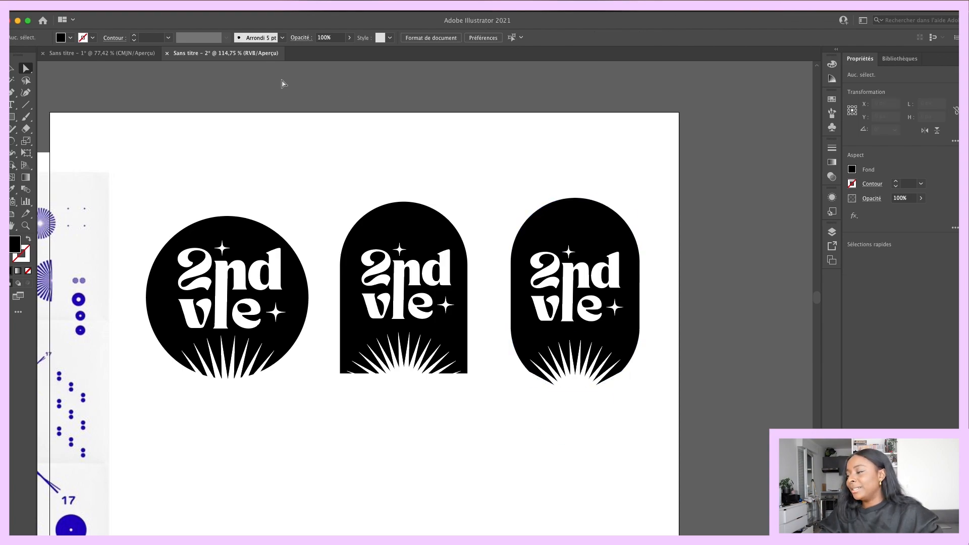
pyautogui.click(12, 69)
# Step: Delete the blue MC2 reference poster beside the logo artboard
pyautogui.scroll(-3, 347, 152)
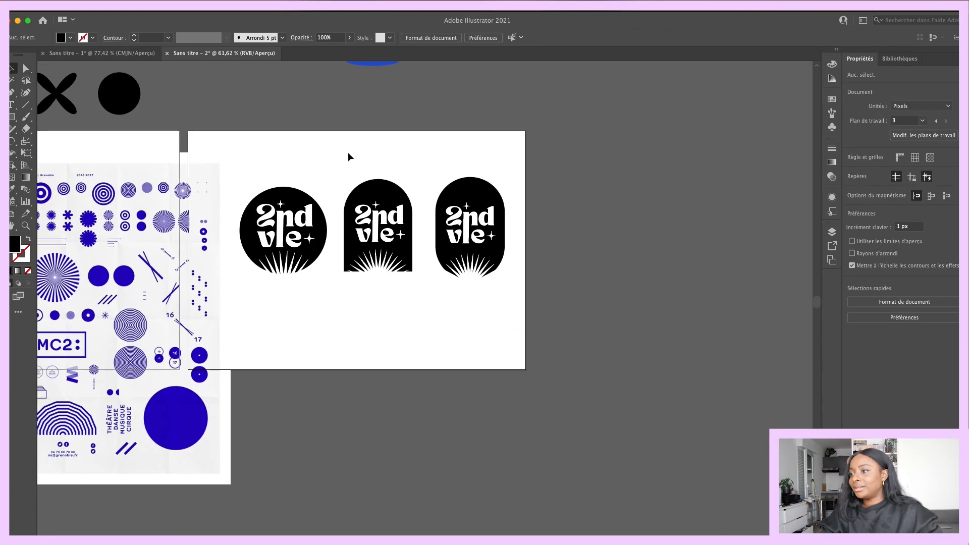
pyautogui.click(174, 252)
pyautogui.press('Delete')
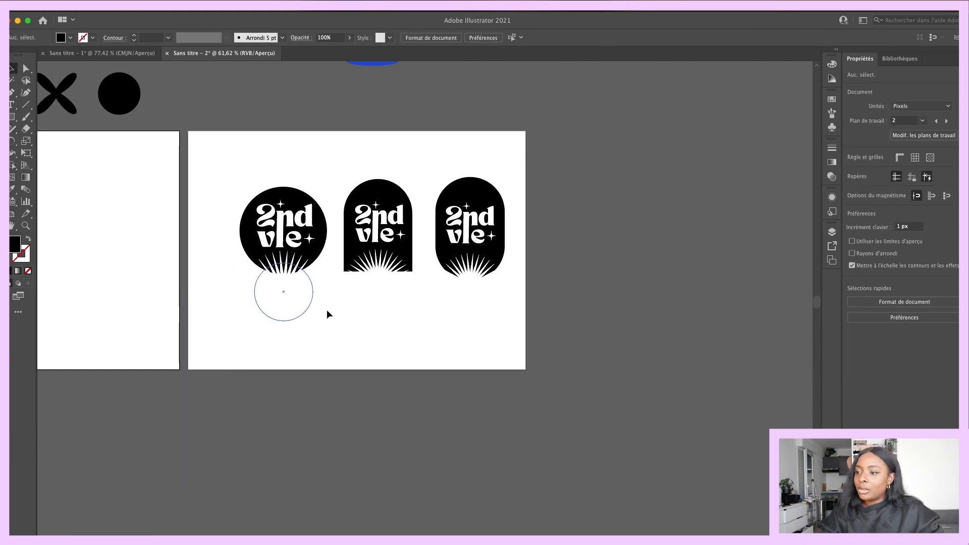
# Step: Move all three logo variants together about 35 px left and 24 px down on the artboard
pyautogui.moveTo(502, 336); pyautogui.dragTo(224, 169)
pyautogui.moveTo(393, 239)
pyautogui.mouseDown()
pyautogui.moveTo(379, 239)
pyautogui.moveTo(393, 238)
pyautogui.mouseUp()
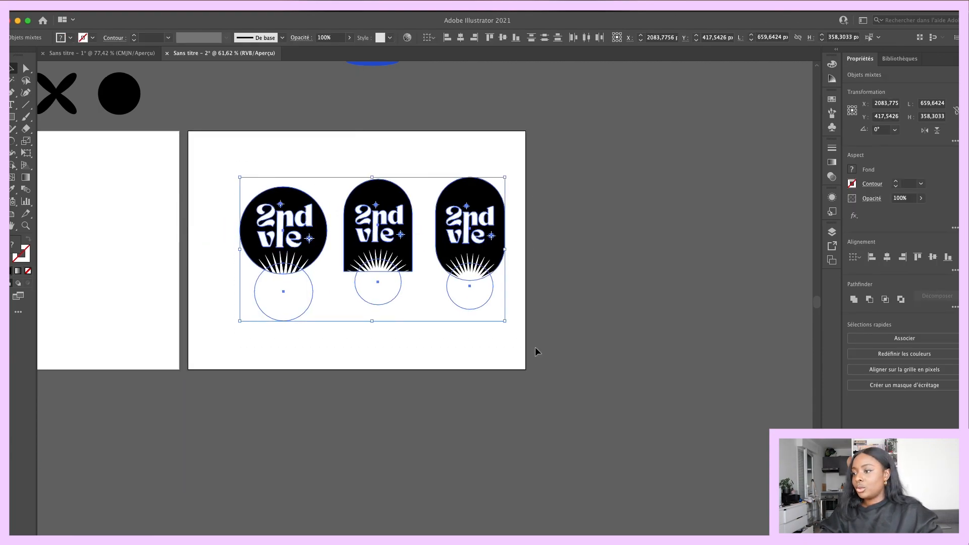
pyautogui.moveTo(492, 265); pyautogui.dragTo(477, 275)
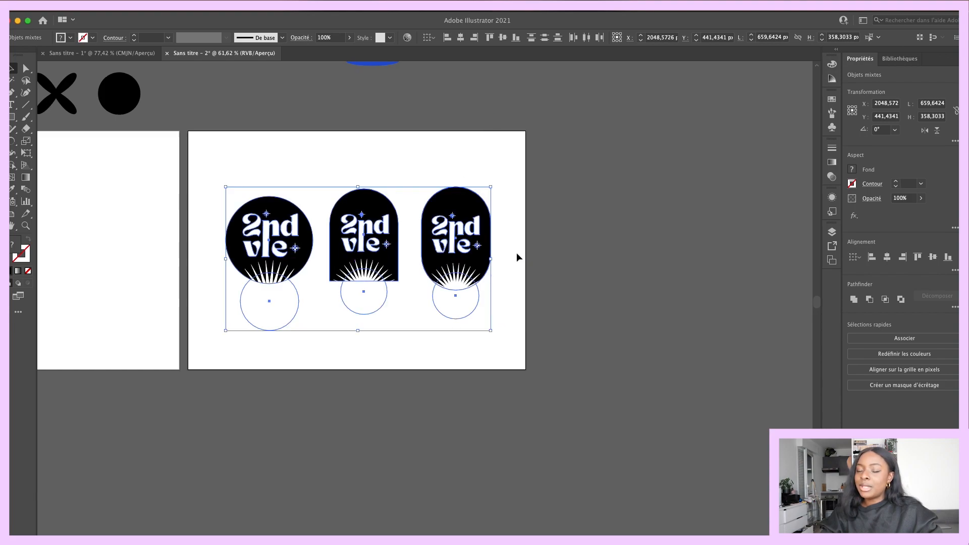
pyautogui.click(518, 257)
pyautogui.scroll(3, 456, 231)
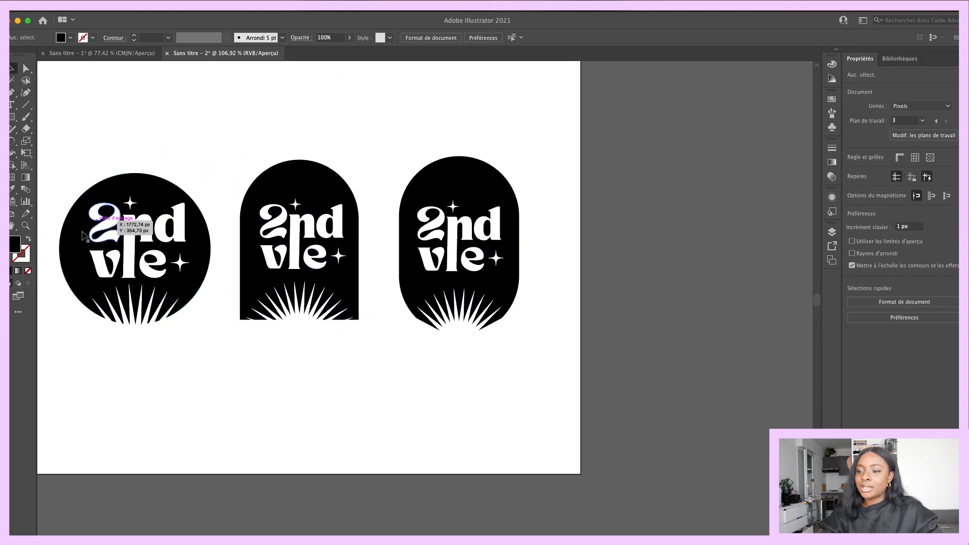
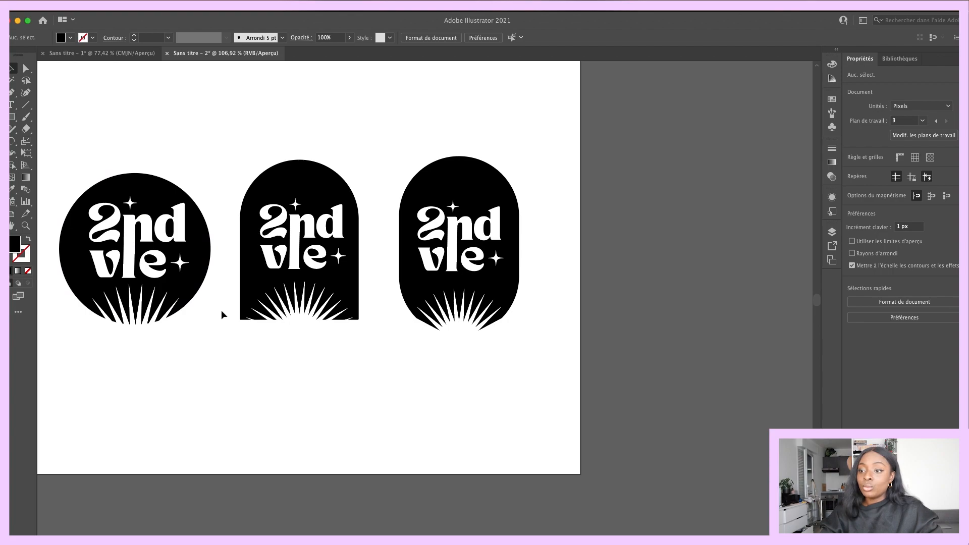
pyautogui.press('l')
pyautogui.moveTo(459, 346); pyautogui.dragTo(450, 315)
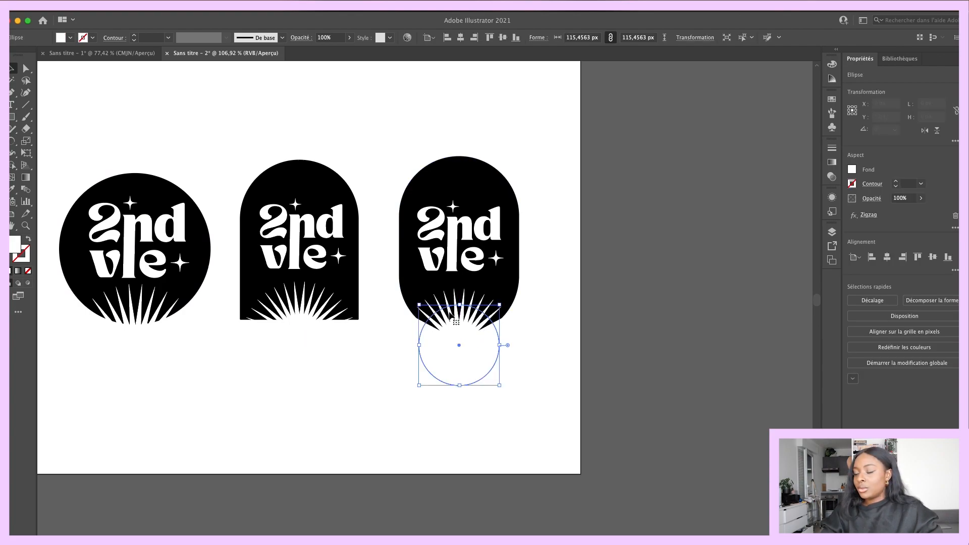
pyautogui.click(592, 311)
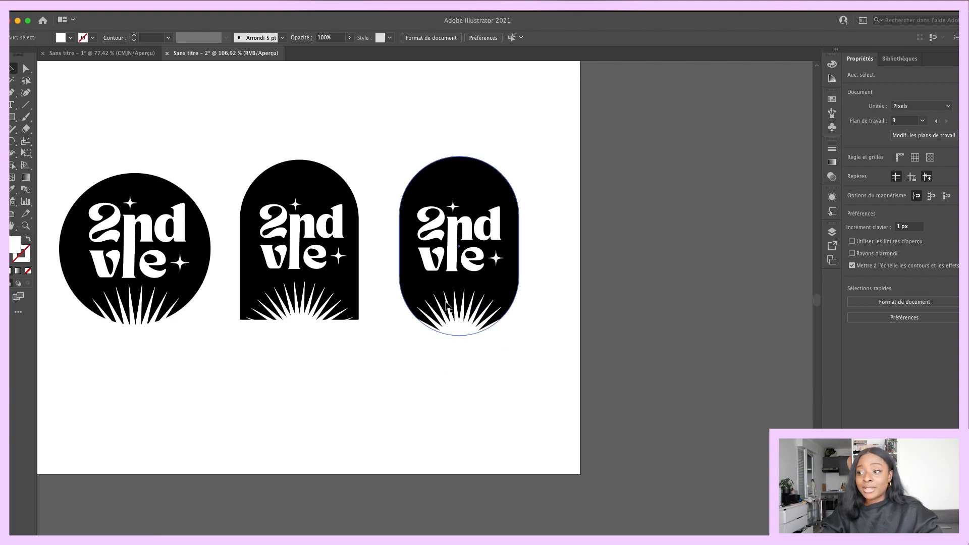
pyautogui.scroll(-4, 426, 119)
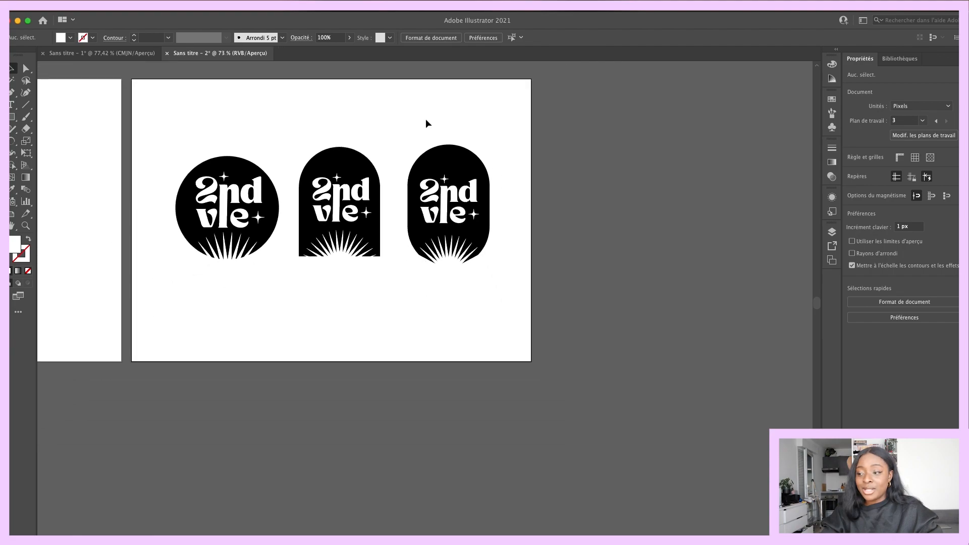
# Step: Move the arch and pill logos off the artboard to its right, leaving the circular logo in place
pyautogui.hscroll(-5, 426, 120)
pyautogui.scroll(3, 426, 119)
pyautogui.moveTo(425, 162); pyautogui.dragTo(593, 331)
pyautogui.moveTo(556, 277); pyautogui.dragTo(797, 277)
pyautogui.click(417, 274)
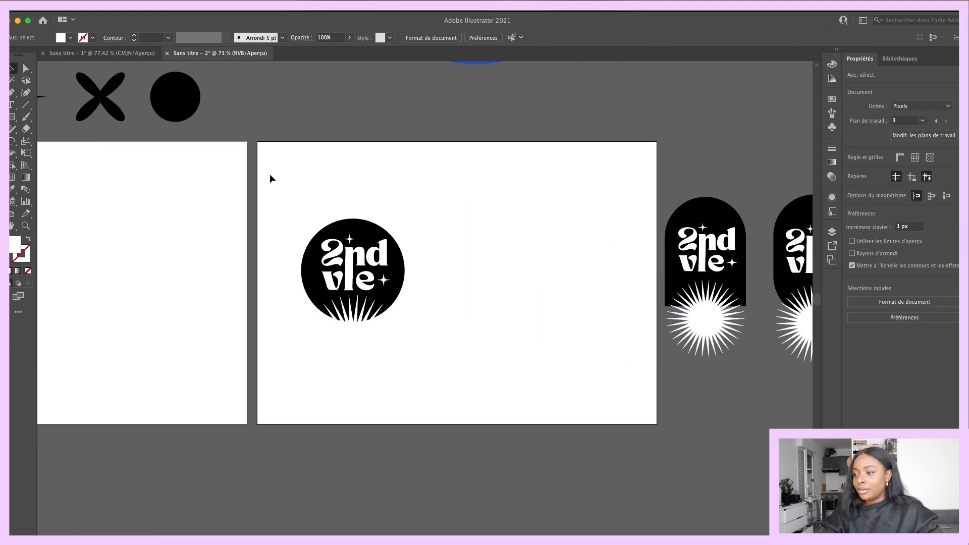
# Step: Move the complete circular logo about 109 px right on the artboard
pyautogui.moveTo(261, 174); pyautogui.dragTo(456, 368)
pyautogui.scroll(3, 351, 271)
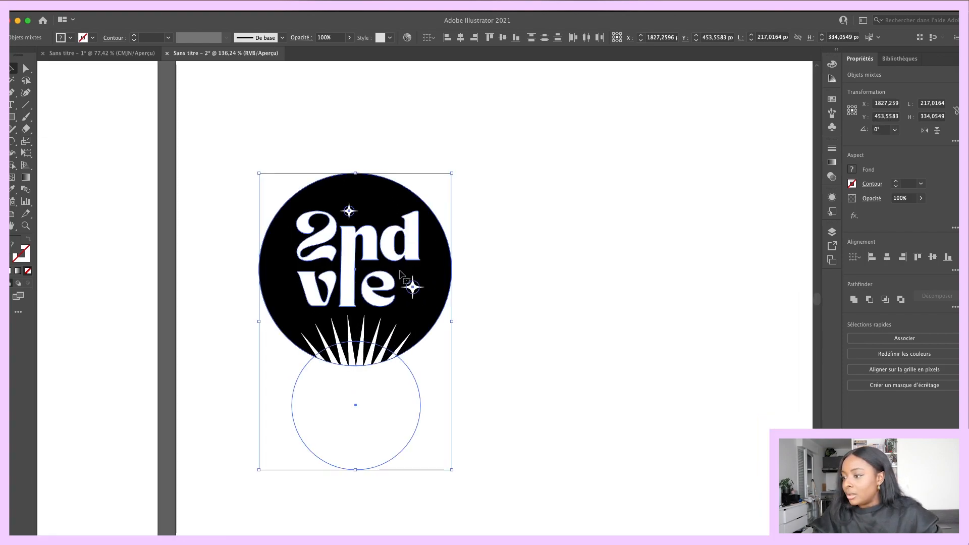
pyautogui.moveTo(400, 274); pyautogui.dragTo(496, 274)
pyautogui.click(608, 304)
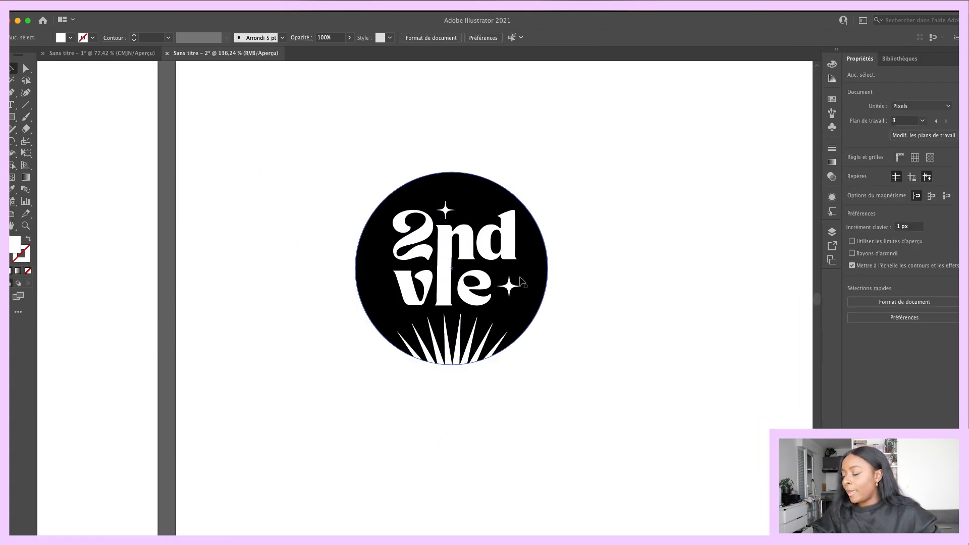
# Step: Duplicate the black circle and its starburst about 272 px to the right of the original logo
pyautogui.click(540, 277)
pyautogui.keyDown('shift'); pyautogui.click(470, 358); pyautogui.keyUp('shift')
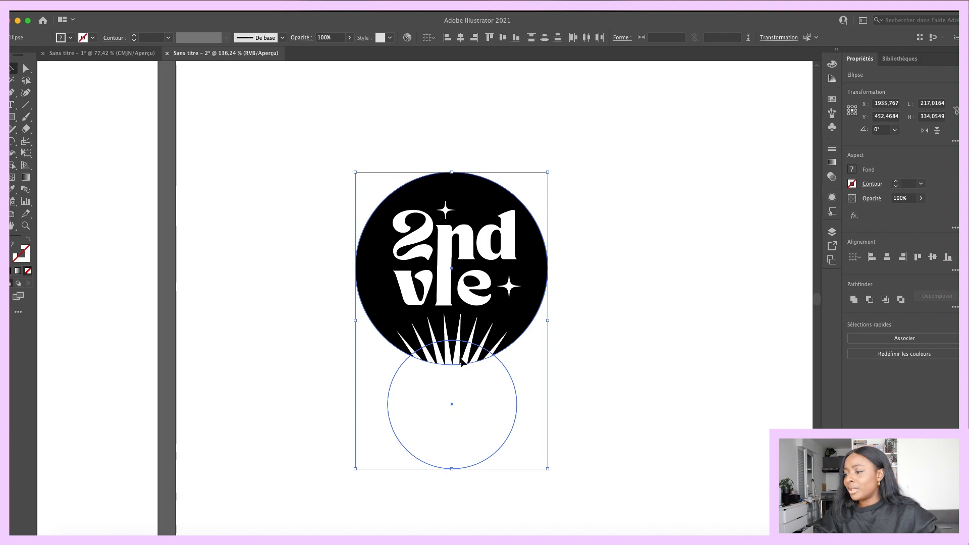
pyautogui.moveTo(462, 361); pyautogui.dragTo(703, 361)
pyautogui.hscroll(3, 703, 358)
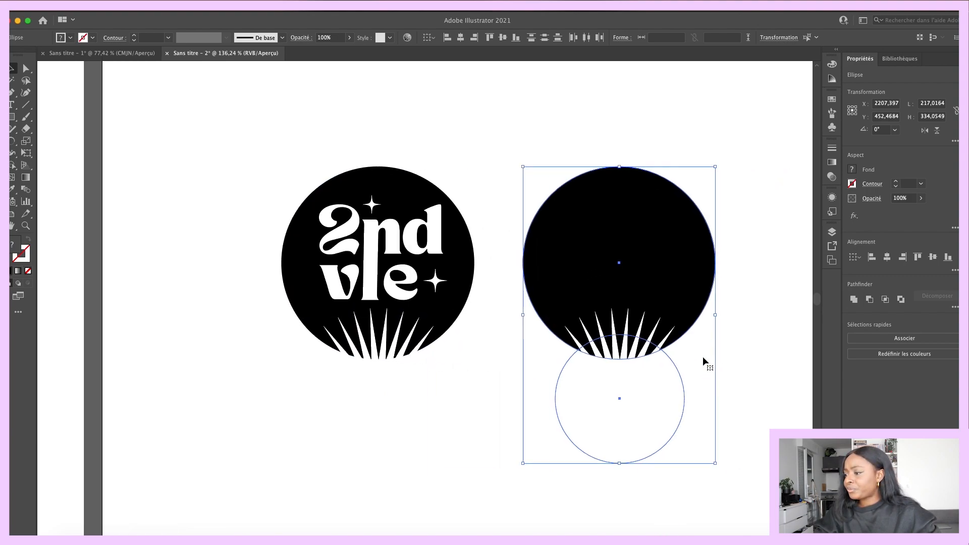
pyautogui.click(703, 356)
pyautogui.moveTo(732, 164); pyautogui.dragTo(621, 380)
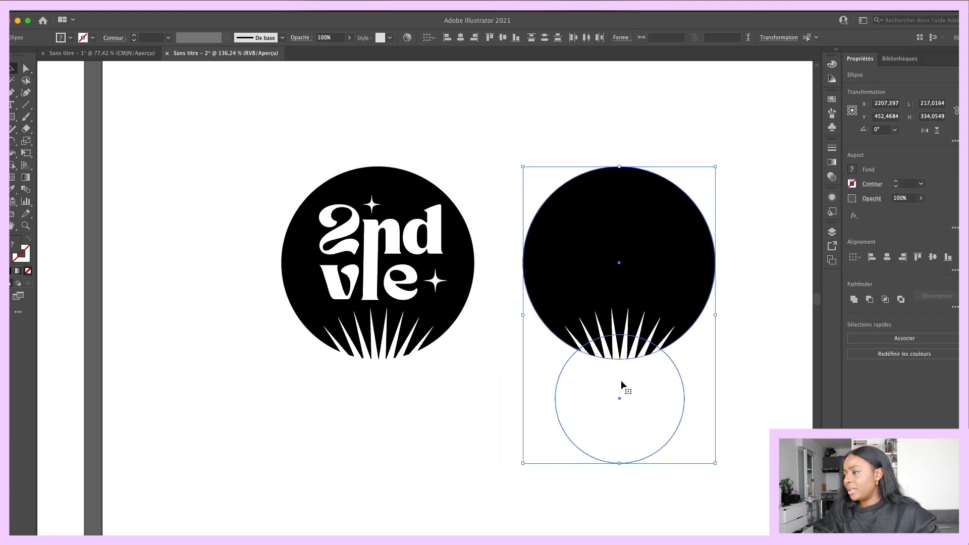
pyautogui.click(743, 302)
pyautogui.moveTo(743, 301); pyautogui.dragTo(599, 404)
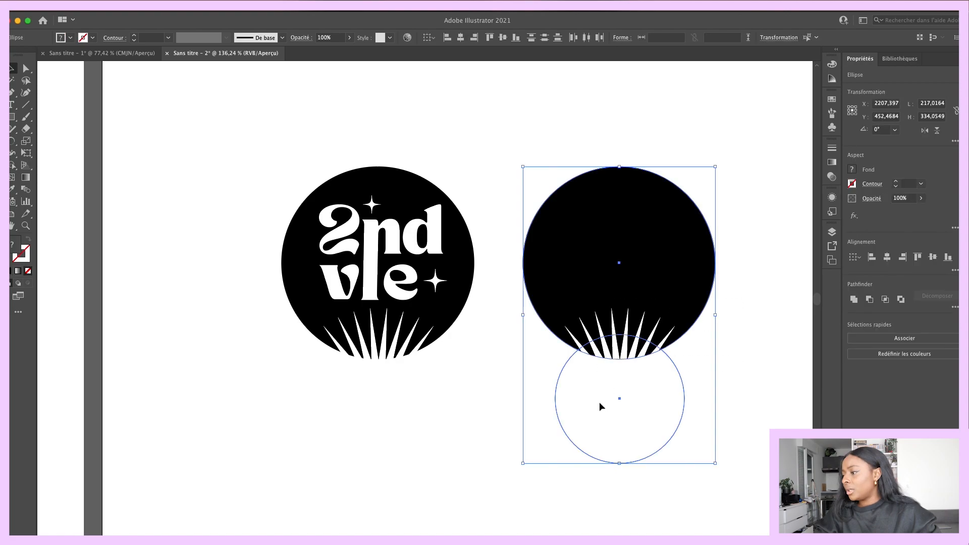
pyautogui.rightClick(605, 332)
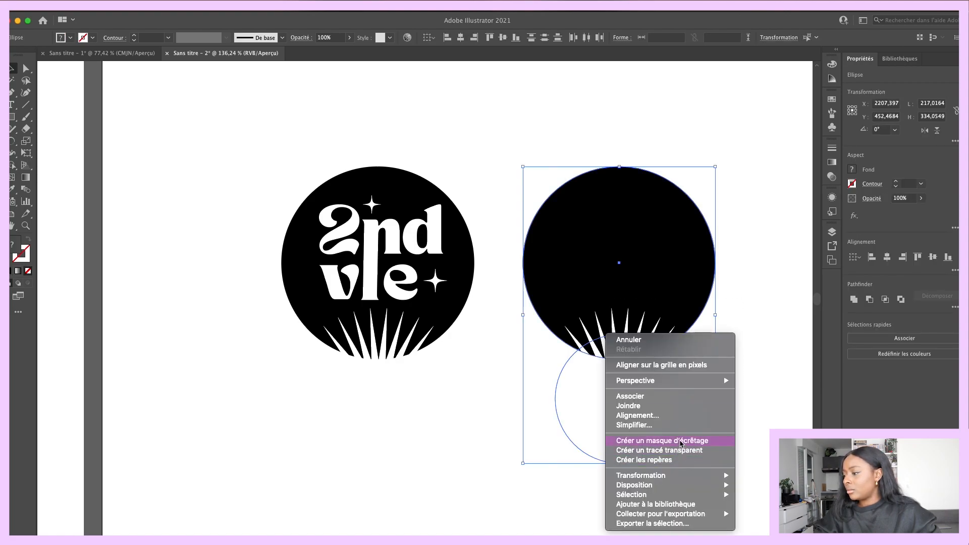
pyautogui.click(679, 441)
pyautogui.press('super+z')
pyautogui.click(722, 372)
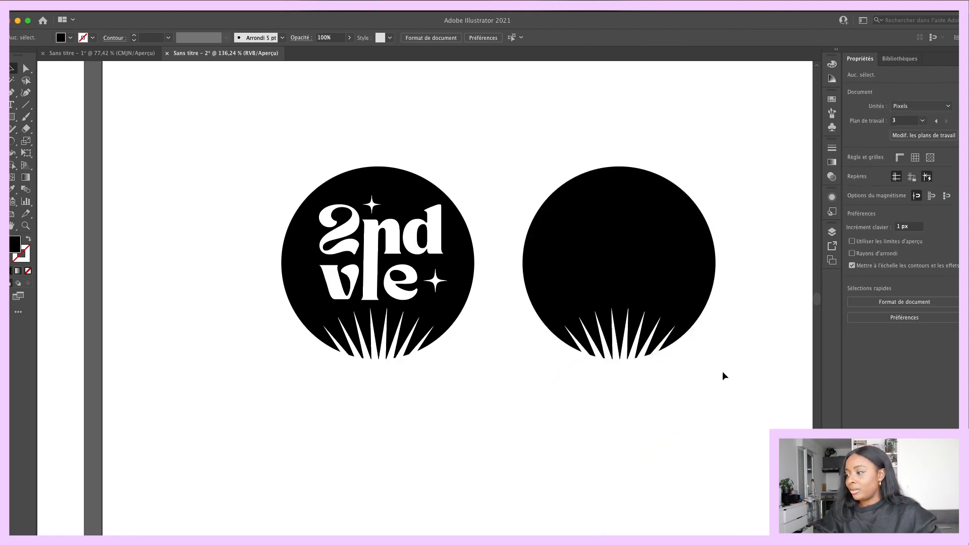
# Step: Bring the duplicated black circle to the front and use it as a clipping mask over the copied starburst
pyautogui.click(671, 368)
pyautogui.click(669, 287)
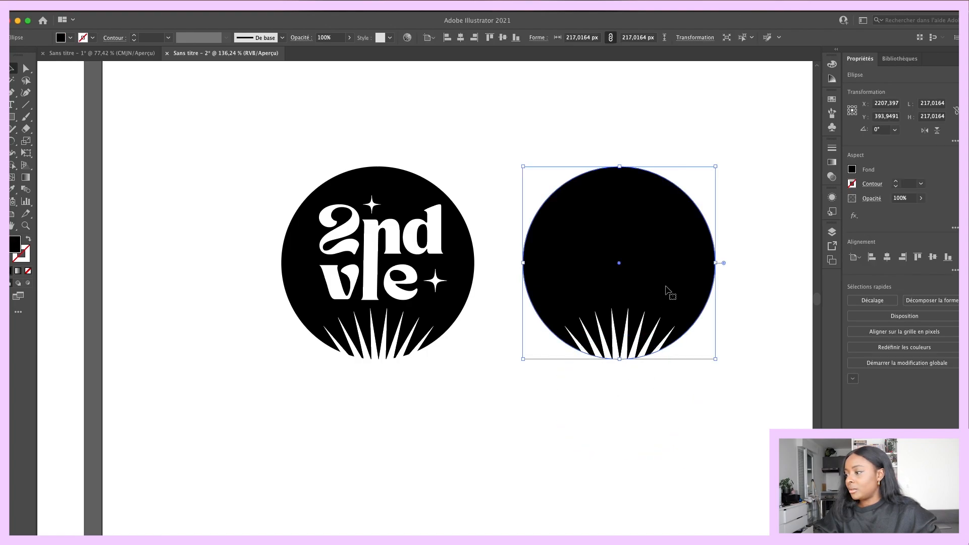
pyautogui.rightClick(666, 289)
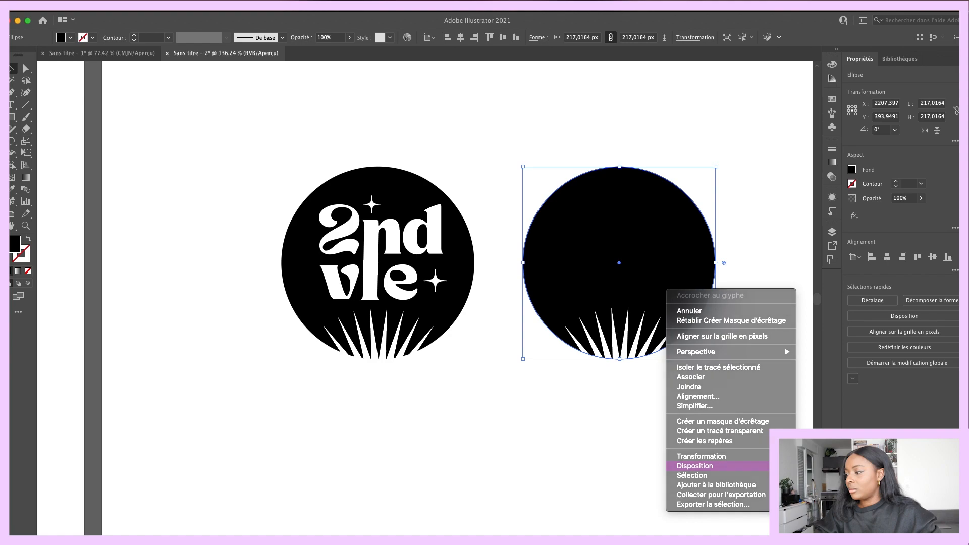
pyautogui.click(828, 466)
pyautogui.moveTo(770, 320); pyautogui.dragTo(574, 373)
pyautogui.rightClick(575, 377)
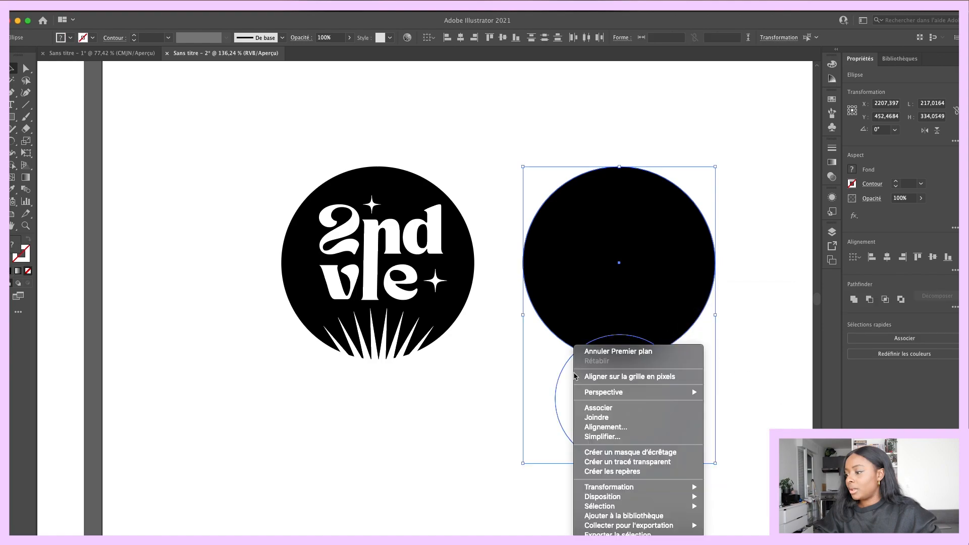
pyautogui.click(627, 453)
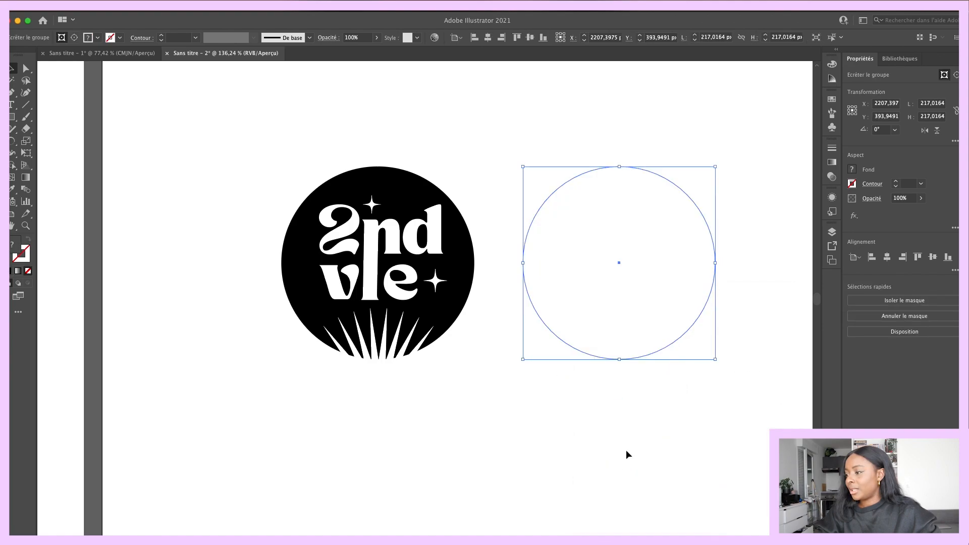
# Step: Replace the logo's original starburst with the clipped copy, aligning its round mask with the black circle
pyautogui.click(408, 353)
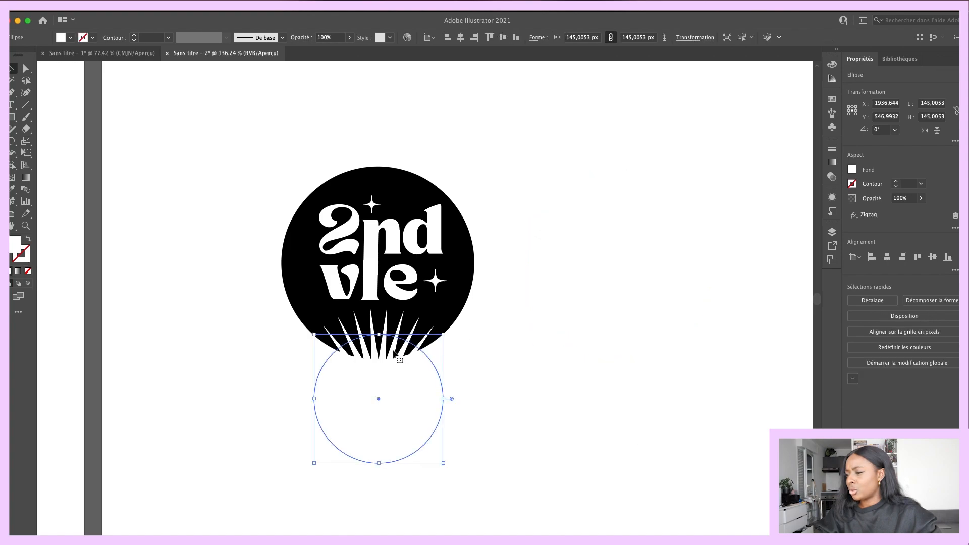
pyautogui.press('Delete')
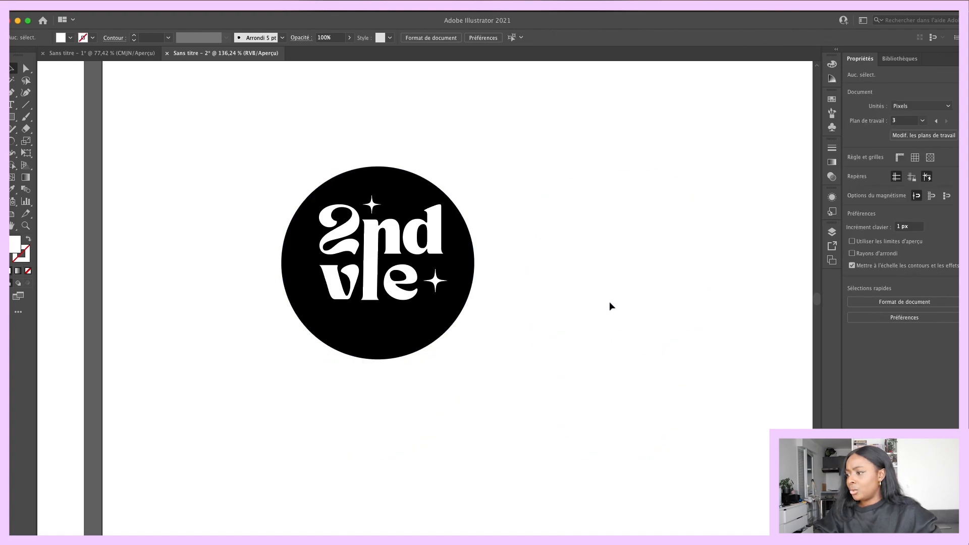
pyautogui.moveTo(604, 343); pyautogui.dragTo(366, 348)
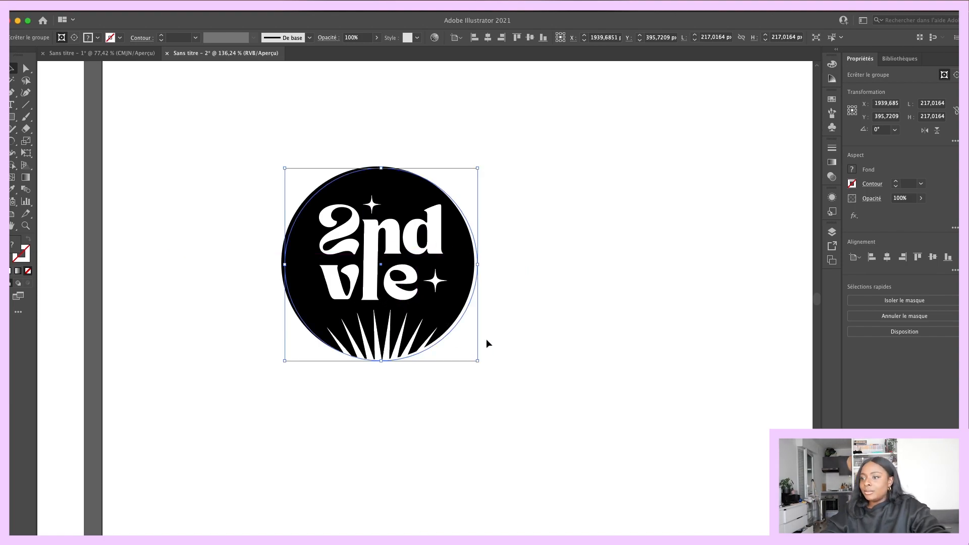
pyautogui.moveTo(395, 213); pyautogui.dragTo(393, 213)
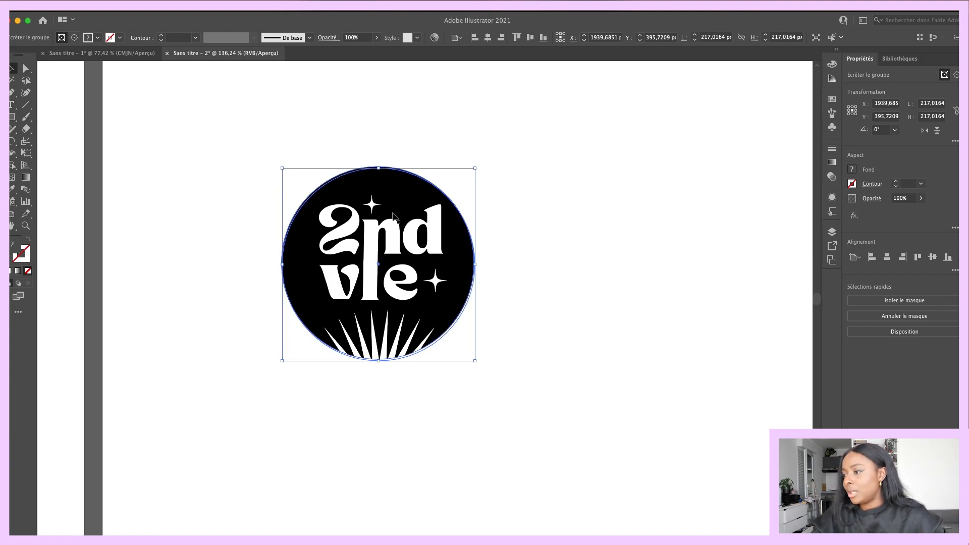
pyautogui.press('Left')
pyautogui.press('Right')
pyautogui.press('Up')
pyautogui.press('Up')
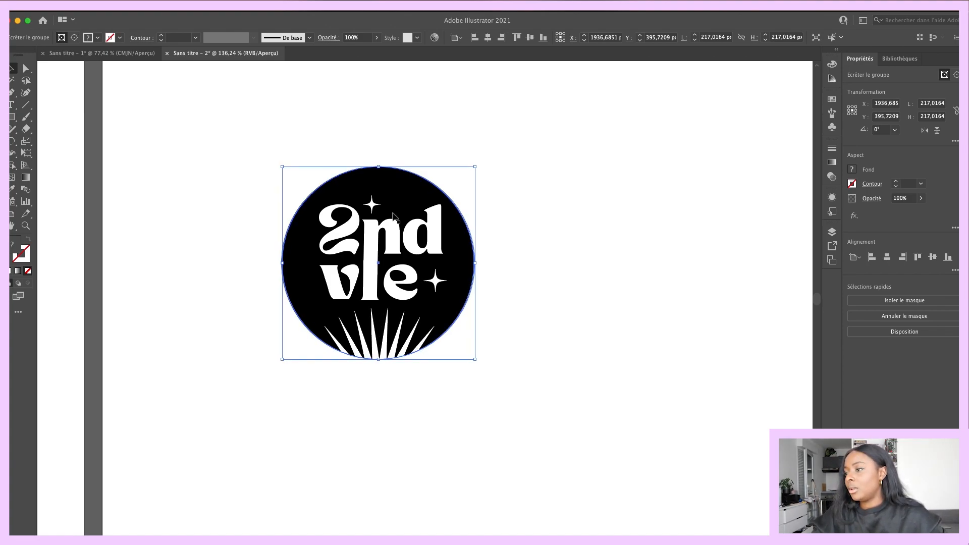
pyautogui.click(589, 144)
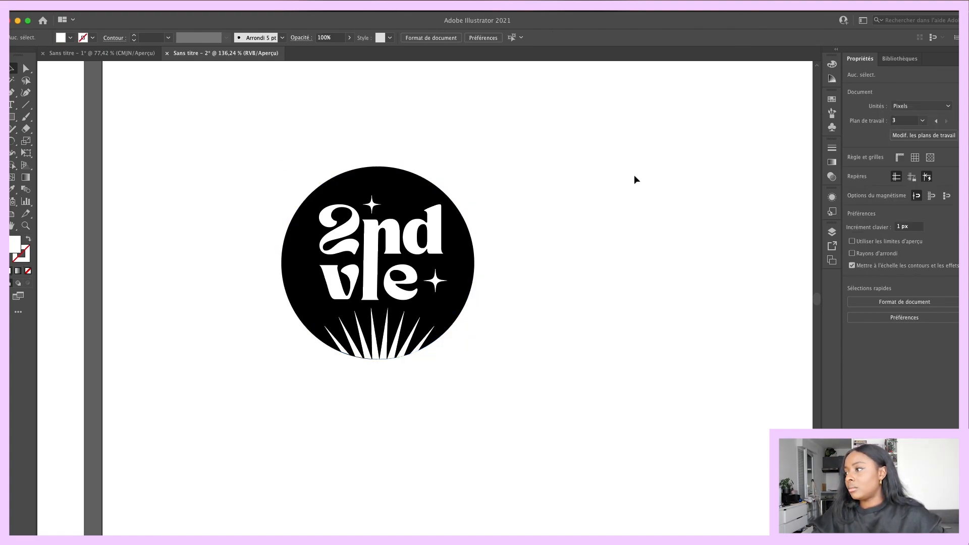
pyautogui.click(394, 331)
pyautogui.press('Down')
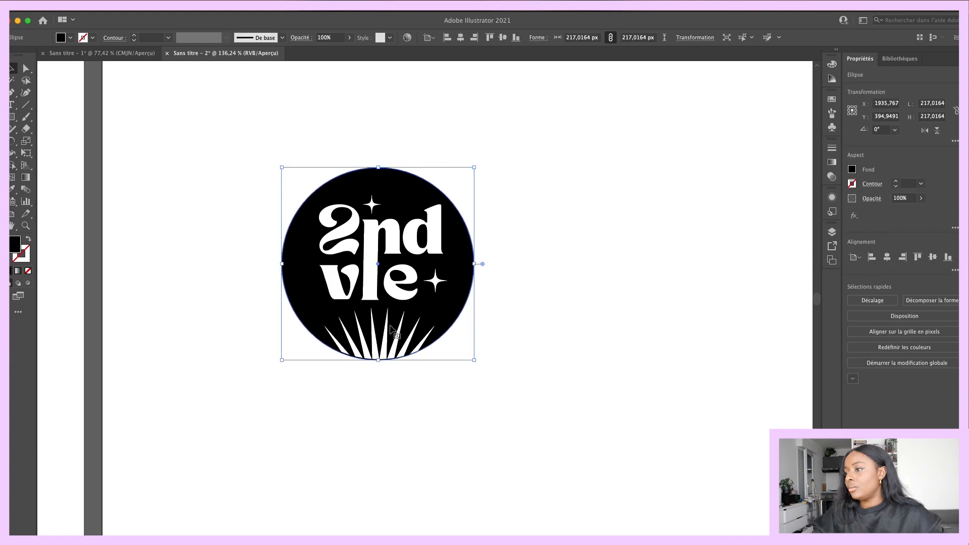
pyautogui.press('Up')
pyautogui.click(575, 333)
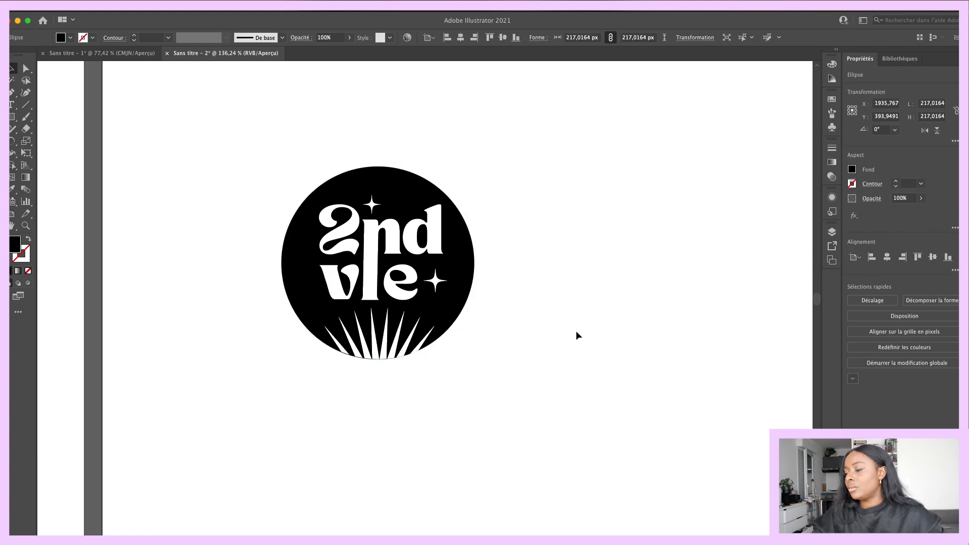
# Step: Shift the clipped starburst about 1 px down against the black circle's lower edge
pyautogui.click(428, 323)
pyautogui.scroll(5, 376, 337)
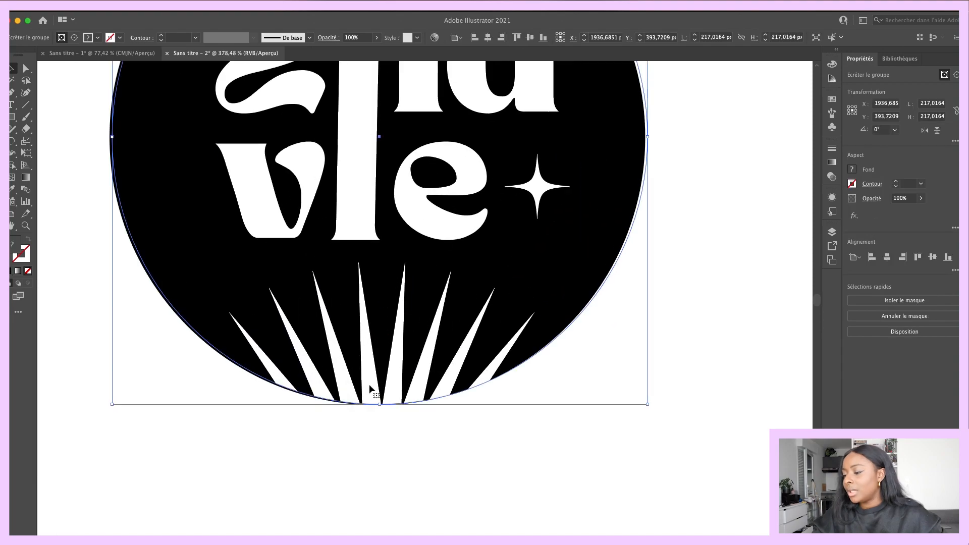
pyautogui.click(395, 444)
pyautogui.click(381, 398)
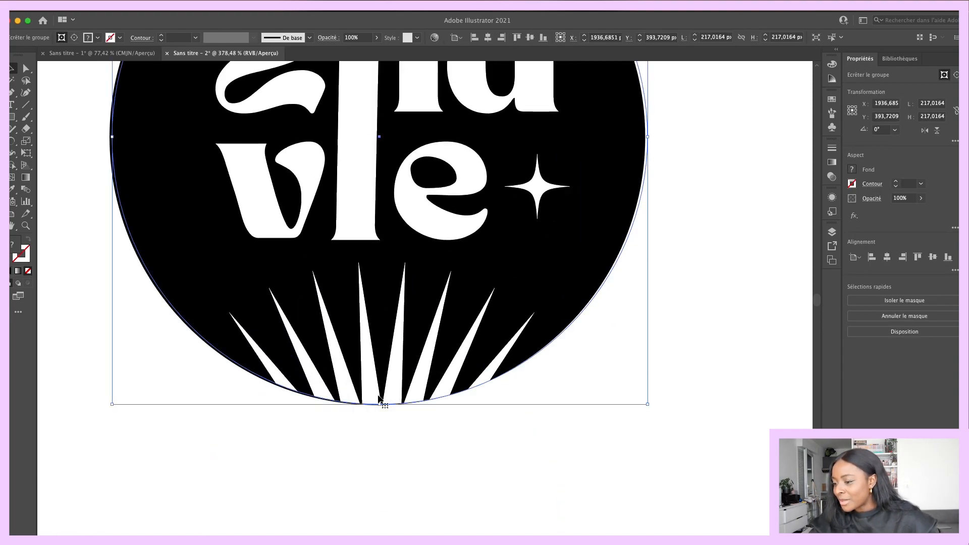
pyautogui.moveTo(379, 399); pyautogui.dragTo(378, 401)
pyautogui.click(551, 447)
# Step: Copy the five colour swatches from below the Recherches artboard and place them beside the circular logo, toward its lower right
pyautogui.scroll(-6, 552, 447)
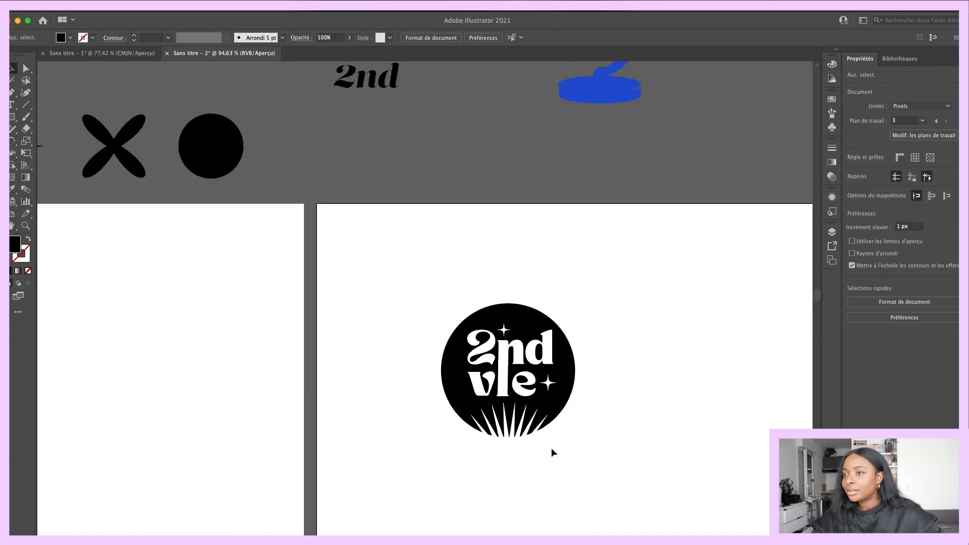
pyautogui.scroll(-3, 551, 447)
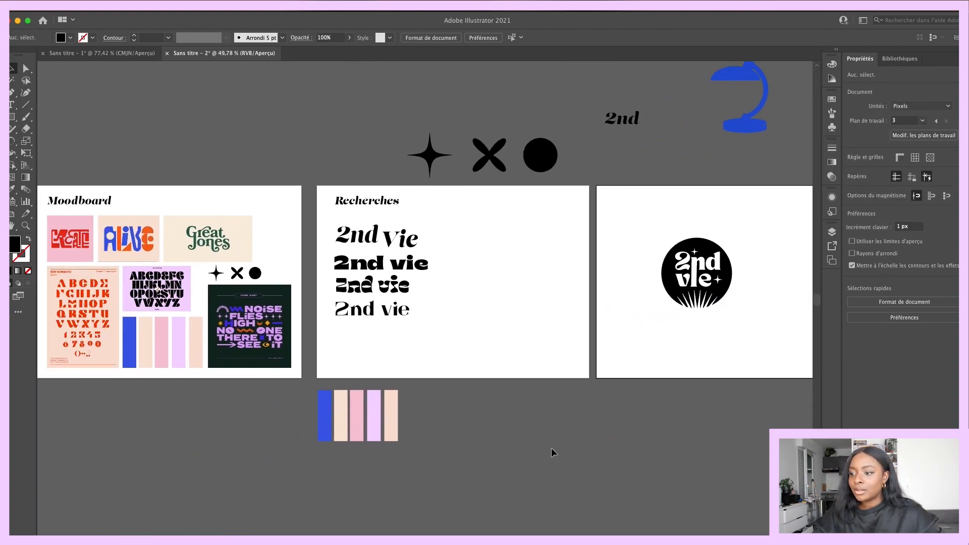
pyautogui.moveTo(465, 435); pyautogui.dragTo(274, 397)
pyautogui.hscroll(5, 674, 363)
pyautogui.scroll(1, 674, 362)
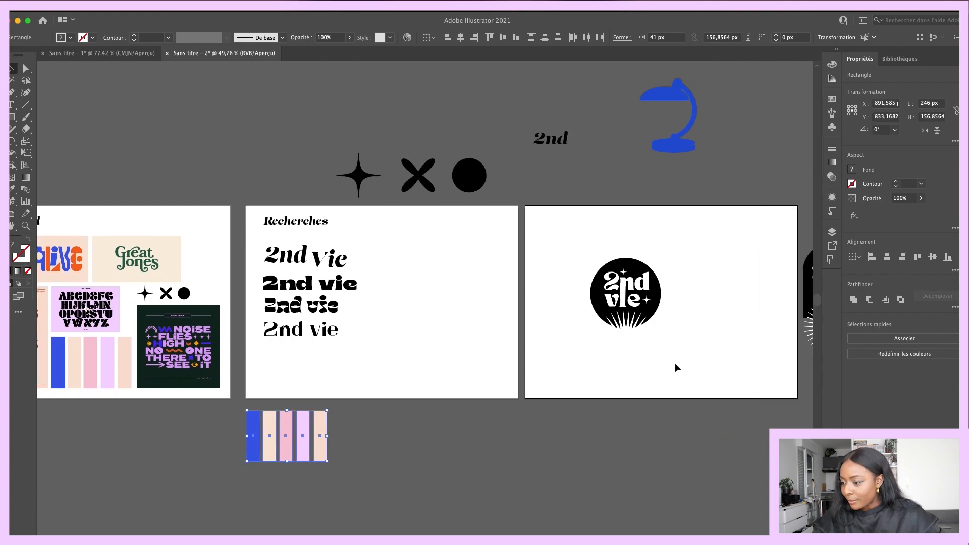
pyautogui.scroll(4, 557, 337)
pyautogui.hscroll(3, 557, 336)
pyautogui.hotkey('ctrl', 'v')
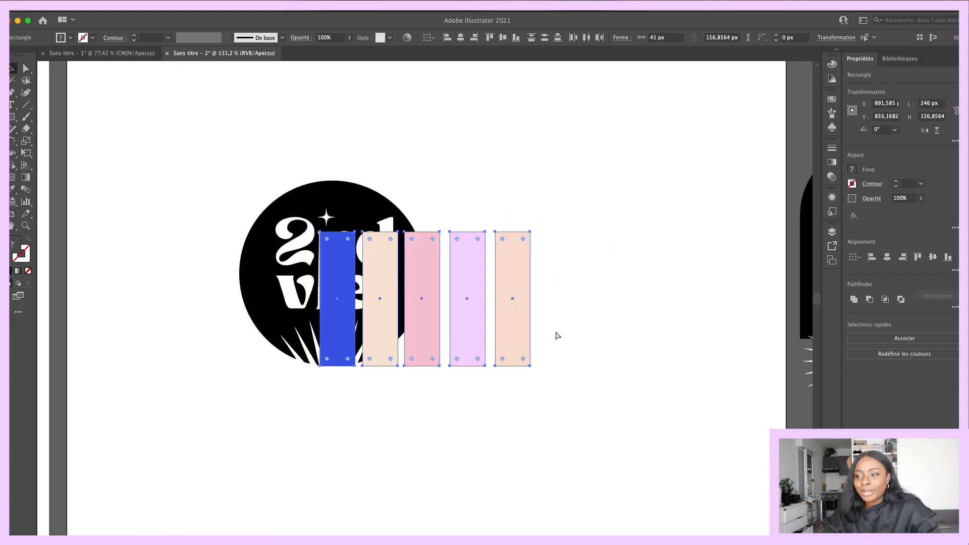
pyautogui.moveTo(520, 311); pyautogui.dragTo(671, 416)
pyautogui.click(596, 158)
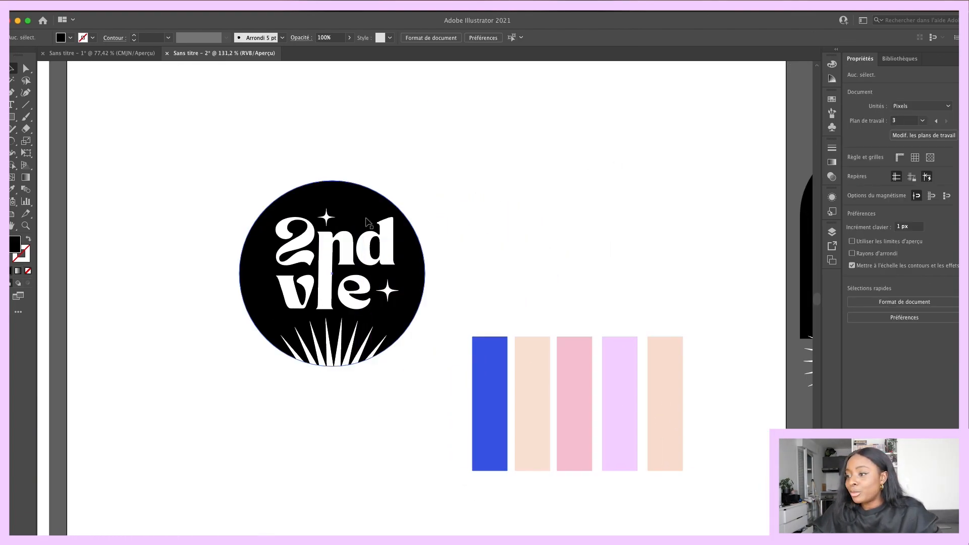
# Step: Fill the logo's black circle with the blue sampled from the first swatch
pyautogui.click(367, 199)
pyautogui.click(15, 189)
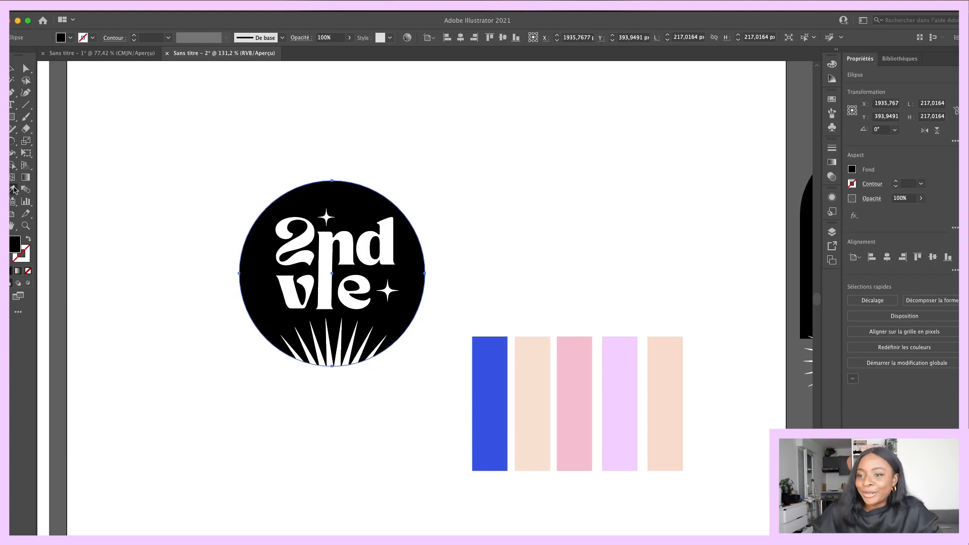
pyautogui.click(500, 348)
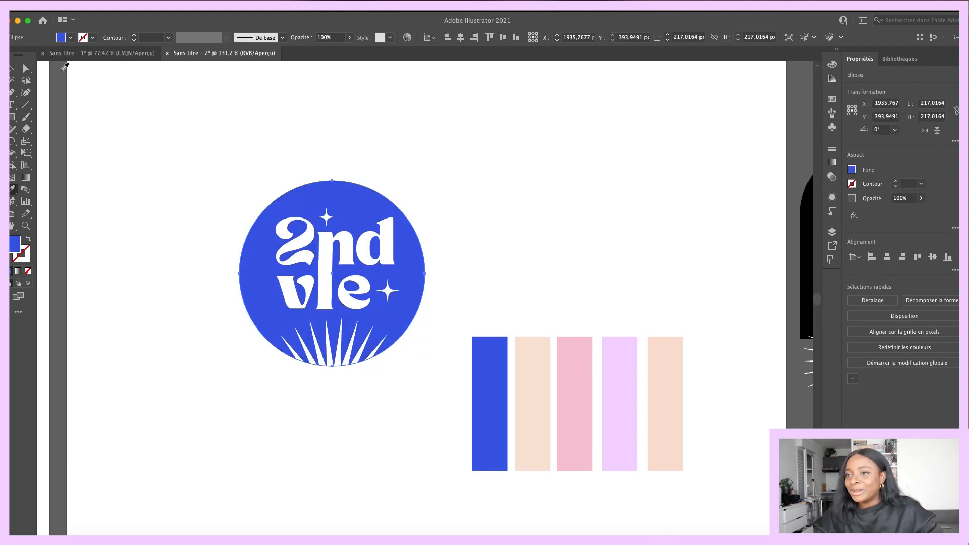
pyautogui.press('v')
# Step: Recolour the clipped starburst with the peach swatch next to the blue one and leave isolation mode
pyautogui.moveTo(200, 137); pyautogui.dragTo(407, 371)
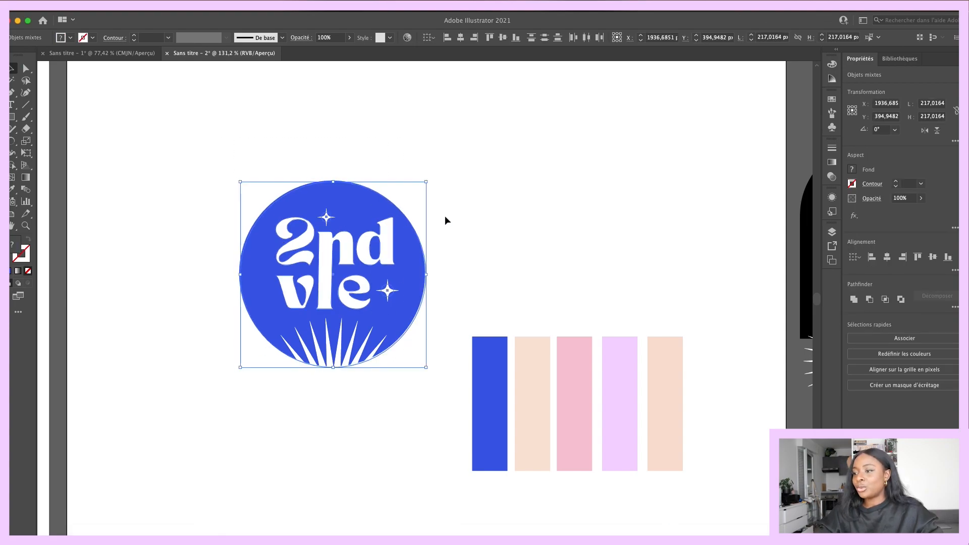
pyautogui.doubleClick(329, 361)
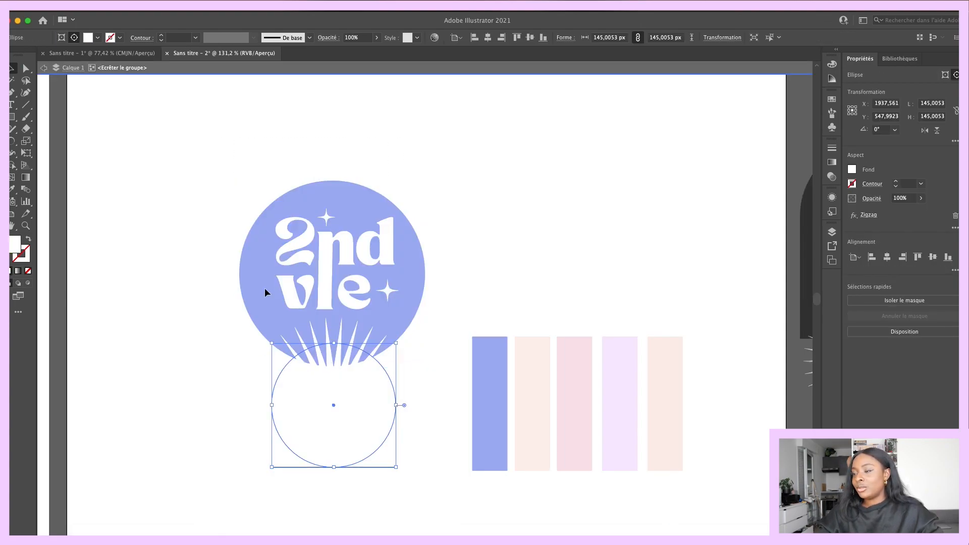
pyautogui.press('i')
pyautogui.click(544, 375)
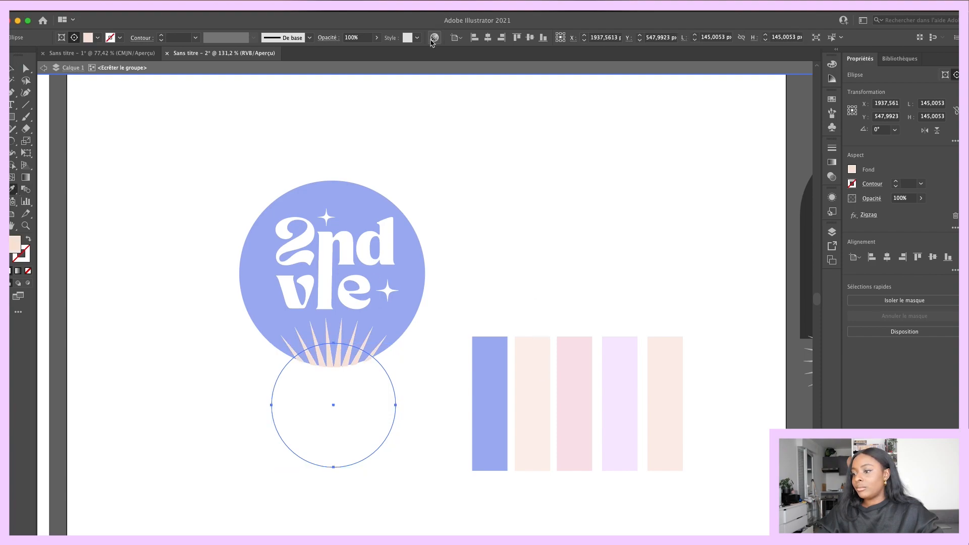
pyautogui.click(422, 71)
pyautogui.press('v')
pyautogui.press('Return')
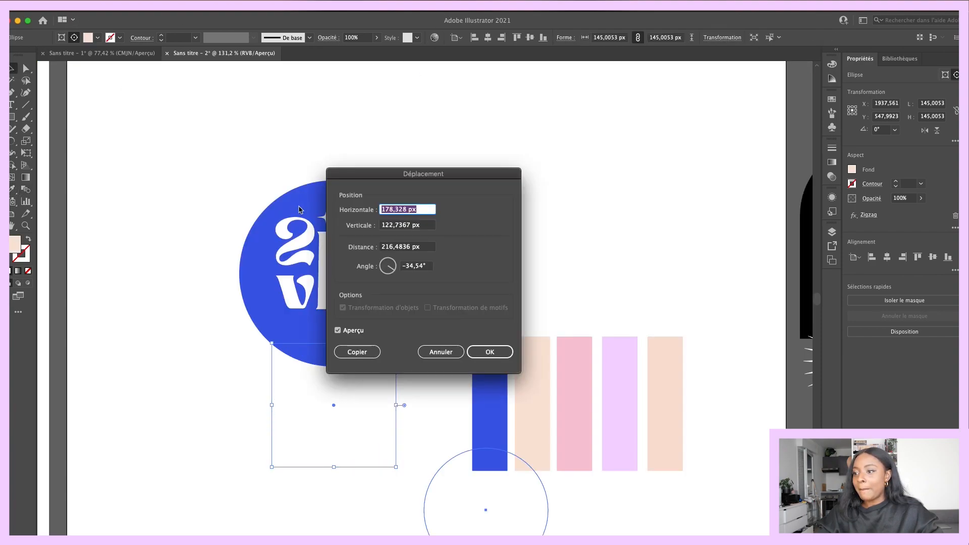
pyautogui.click(449, 352)
pyautogui.click(467, 302)
# Step: Recolour the 2nd vie wordmark with the peach swatch next to the blue one
pyautogui.click(385, 244)
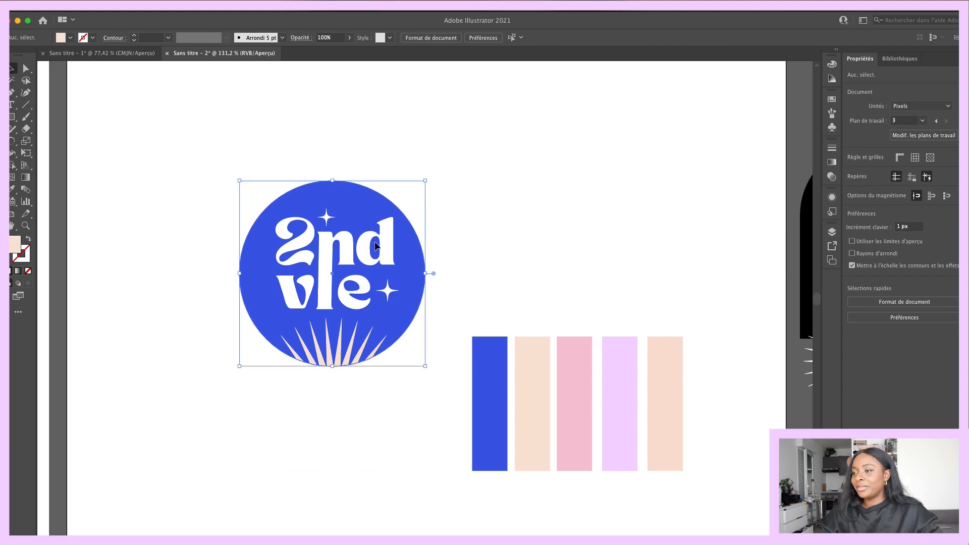
pyautogui.click(343, 236)
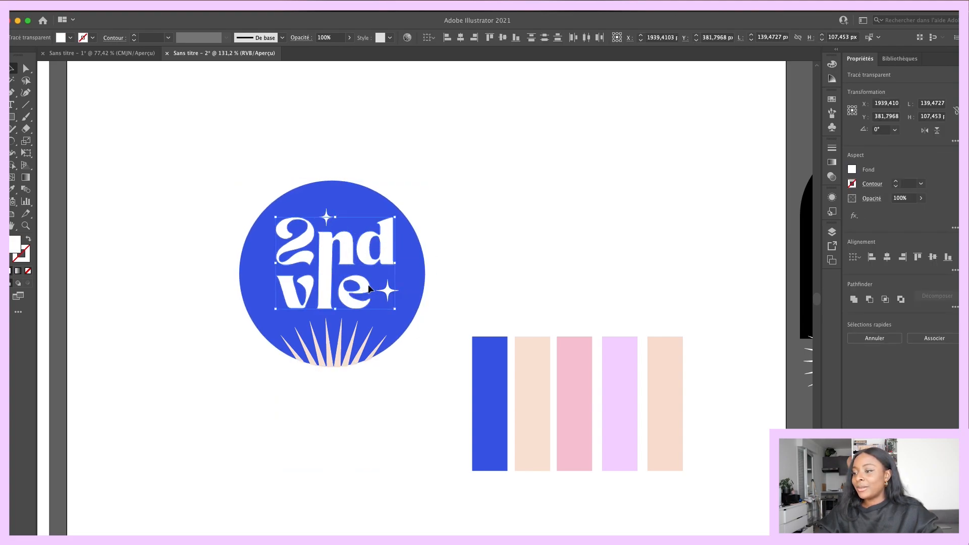
pyautogui.press('i')
pyautogui.click(529, 423)
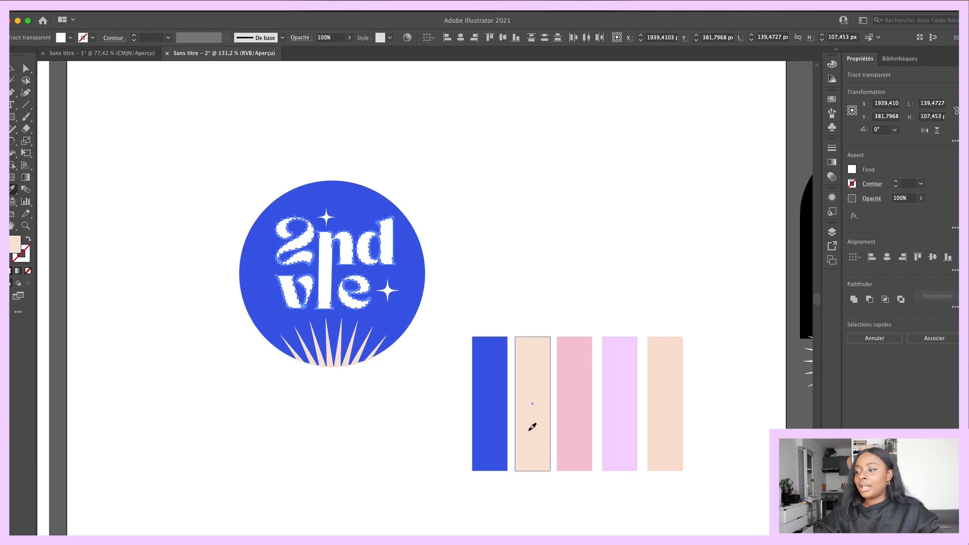
pyautogui.click(13, 69)
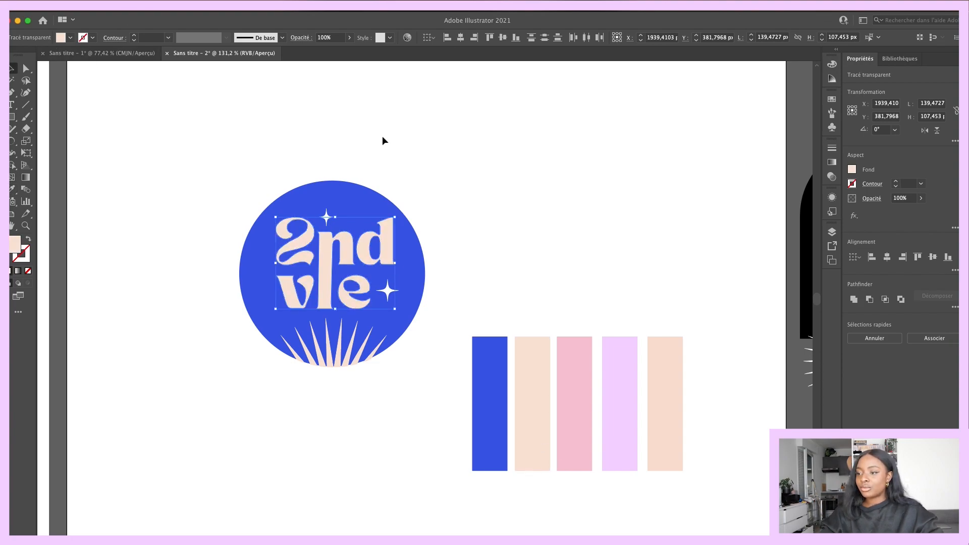
# Step: Recolour the two sparkles around the 2nd vie wordmark with the peach swatch next to the blue one
pyautogui.click(383, 138)
pyautogui.click(326, 218)
pyautogui.keyDown('shift'); pyautogui.click(388, 291); pyautogui.keyUp('shift')
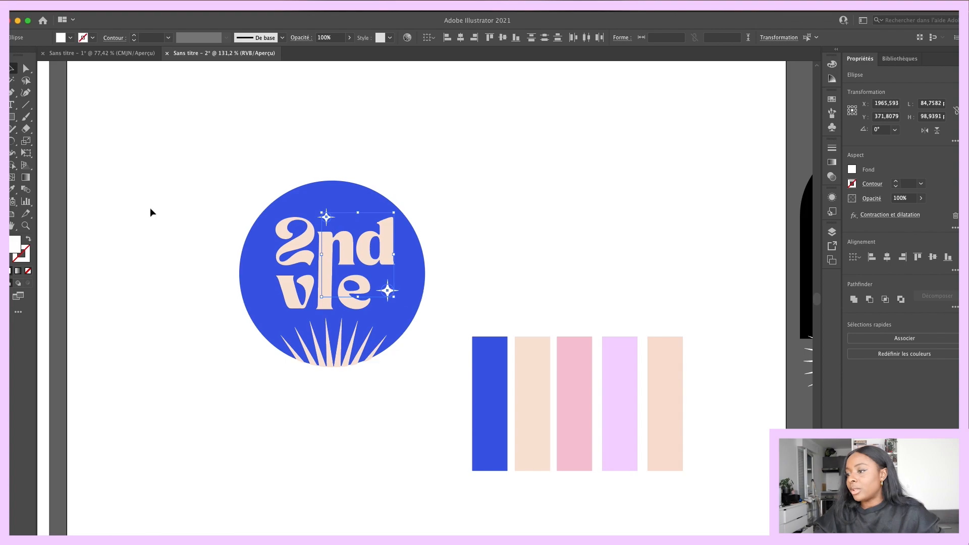
pyautogui.press('i')
pyautogui.click(520, 341)
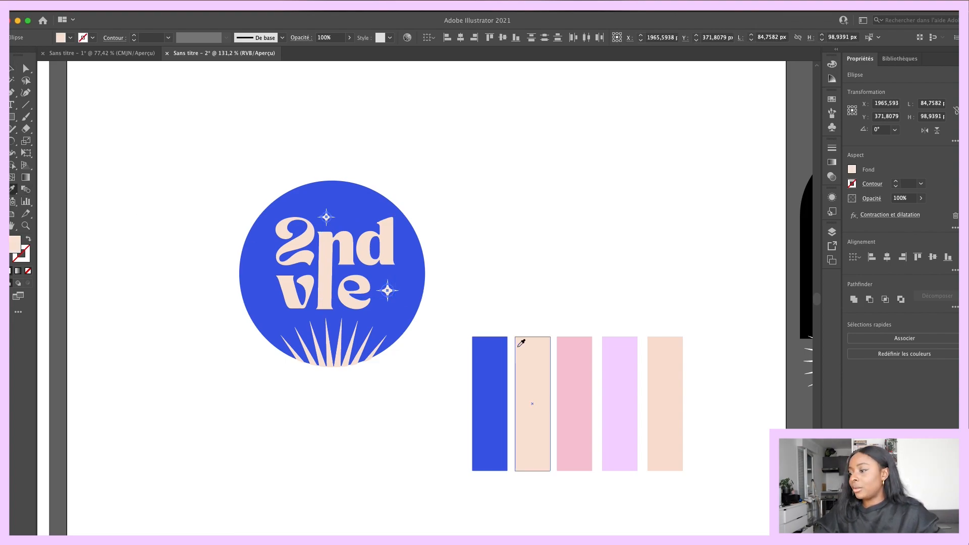
pyautogui.click(16, 68)
pyautogui.click(375, 148)
# Step: Select the wordmark with both sparkles, without the circle and starburst, and enlarge them slightly from their upper edge within the blue circle
pyautogui.scroll(1, 375, 148)
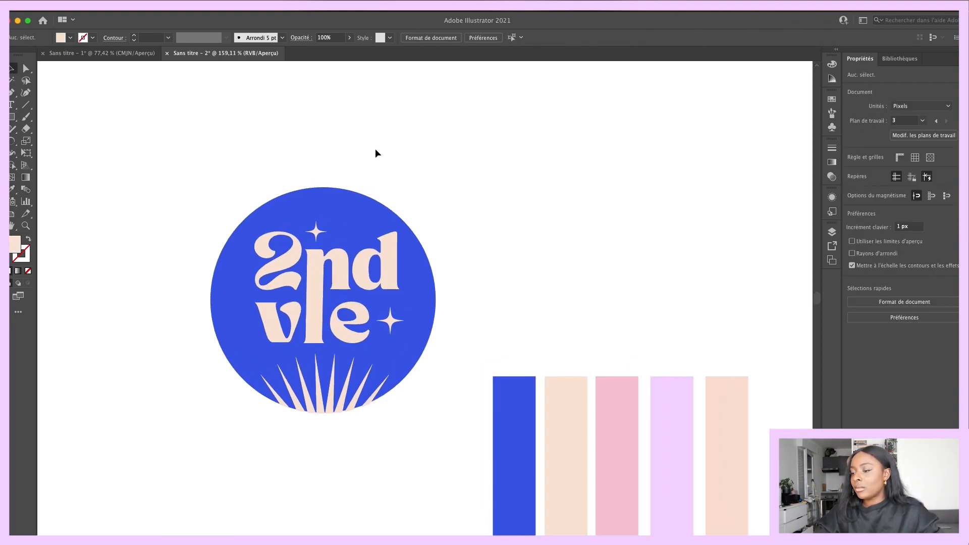
pyautogui.scroll(-3, 329, 176)
pyautogui.scroll(2, 331, 180)
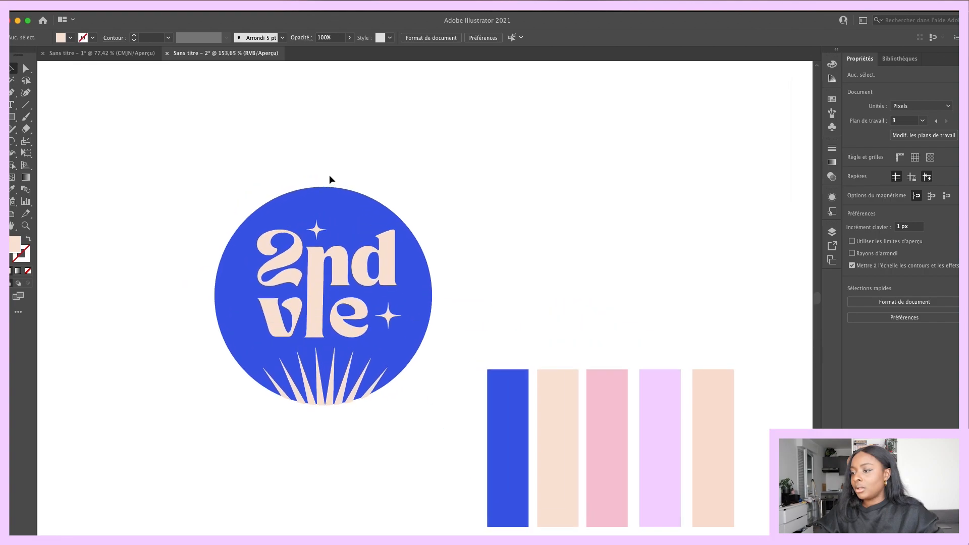
pyautogui.moveTo(341, 301); pyautogui.dragTo(441, 346)
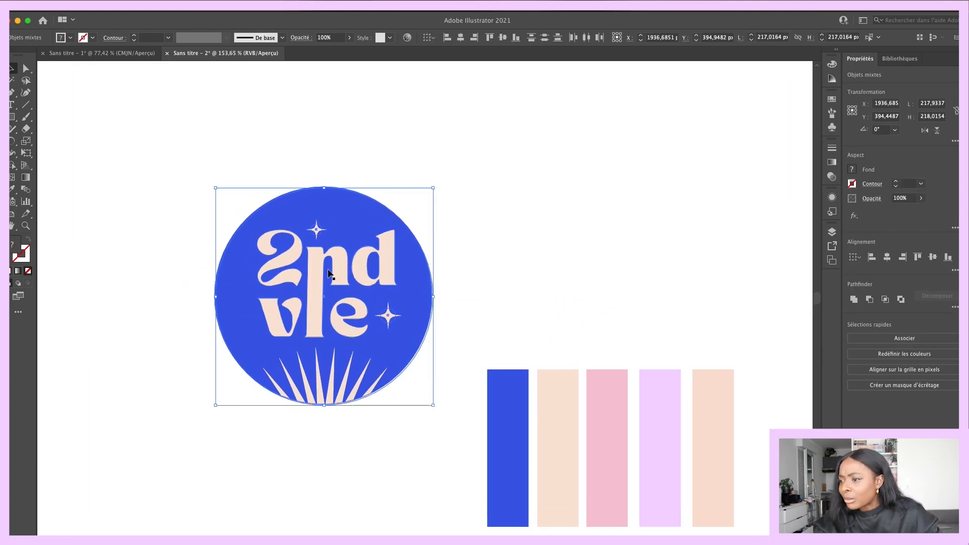
pyautogui.keyDown('shift'); pyautogui.click(413, 270); pyautogui.keyUp('shift')
pyautogui.moveTo(443, 268); pyautogui.dragTo(422, 272)
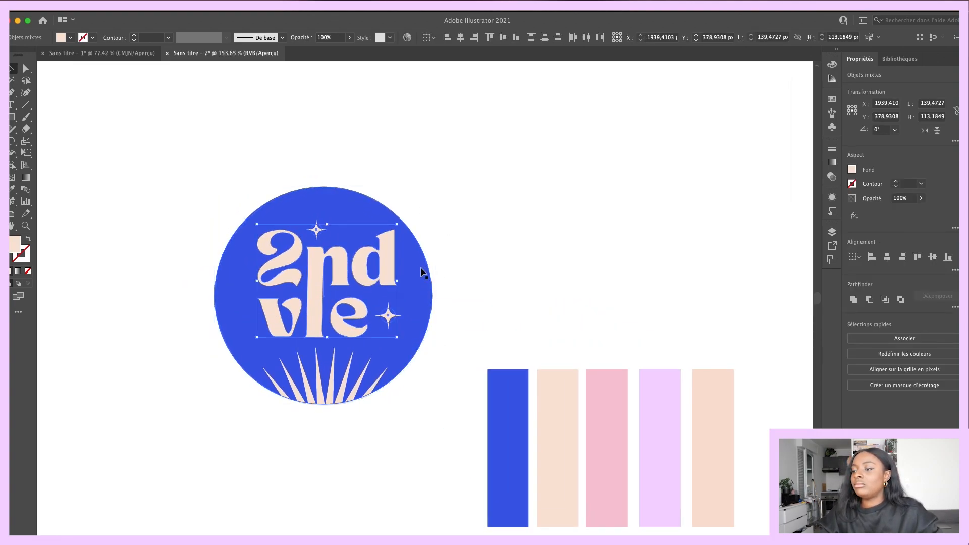
pyautogui.moveTo(327, 337); pyautogui.dragTo(325, 343)
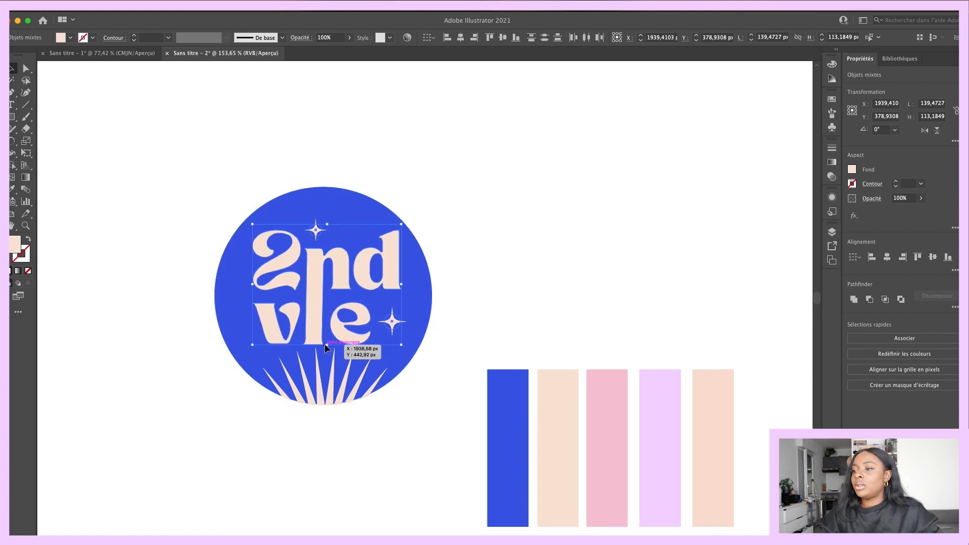
pyautogui.click(473, 238)
# Step: Move the circular logo to the artboard's upper left and place a copy of it directly to its right
pyautogui.press('super+0')
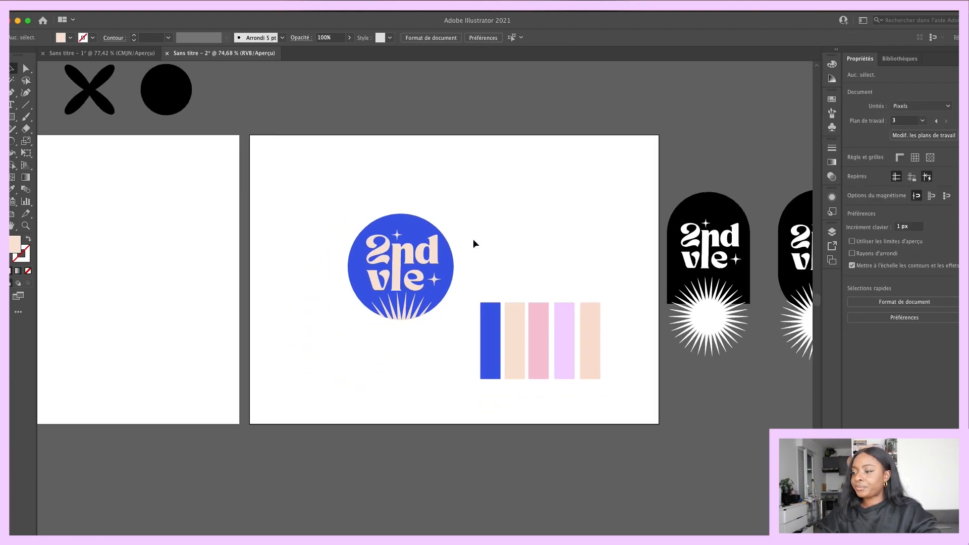
pyautogui.scroll(3, 474, 244)
pyautogui.moveTo(428, 216); pyautogui.dragTo(298, 358)
pyautogui.moveTo(342, 293); pyautogui.dragTo(516, 242)
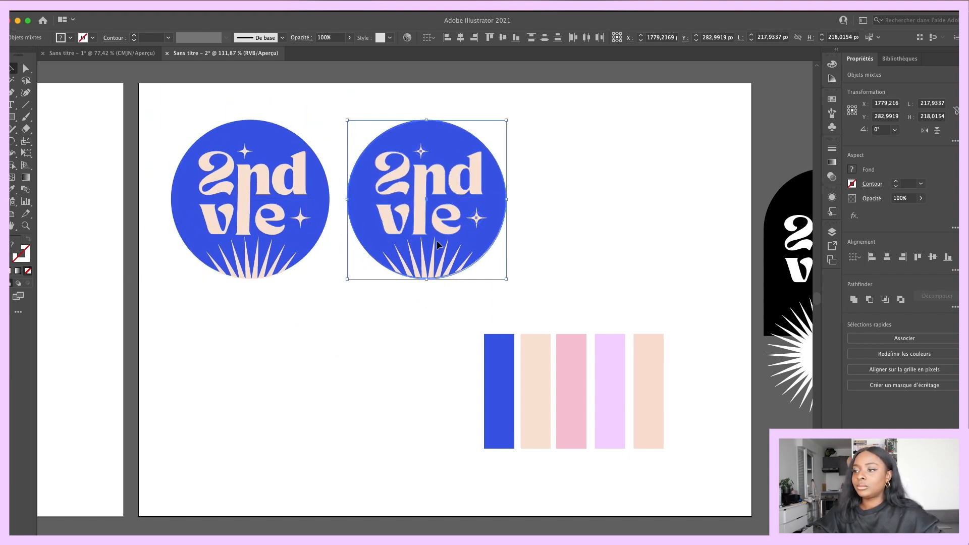
pyautogui.click(536, 225)
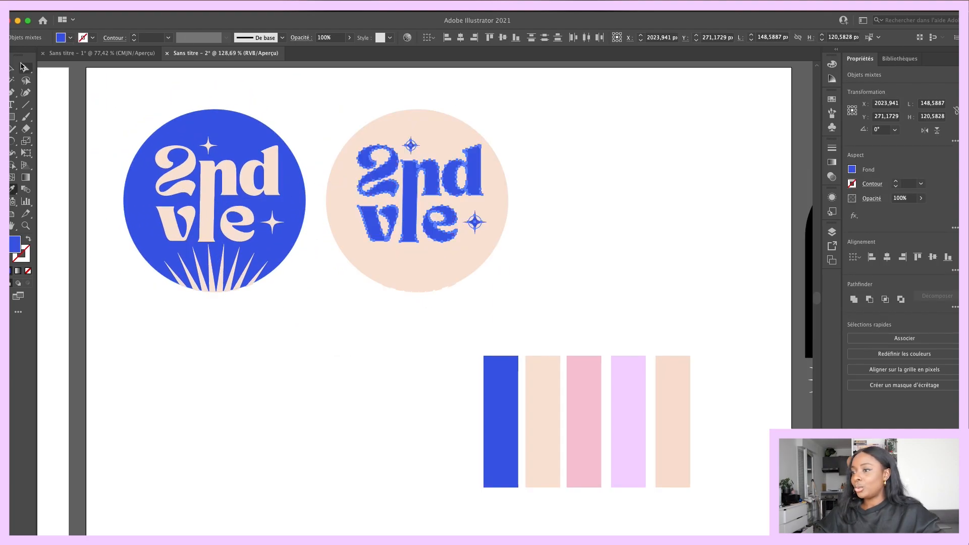
# Step: Recolour the clipped starburst in the peach circular logo with the blue of the first logo and leave isolation mode
pyautogui.click(662, 185)
pyautogui.doubleClick(419, 277)
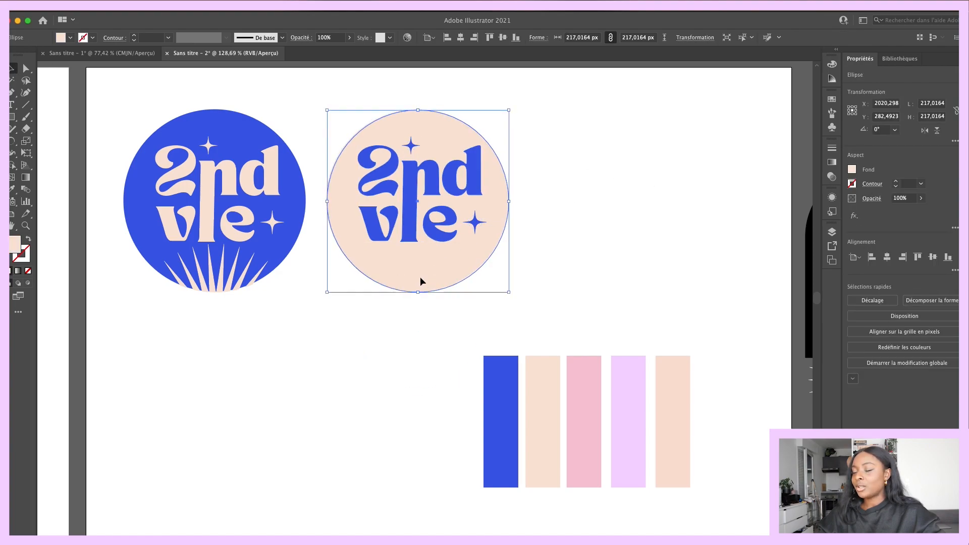
pyautogui.click(420, 276)
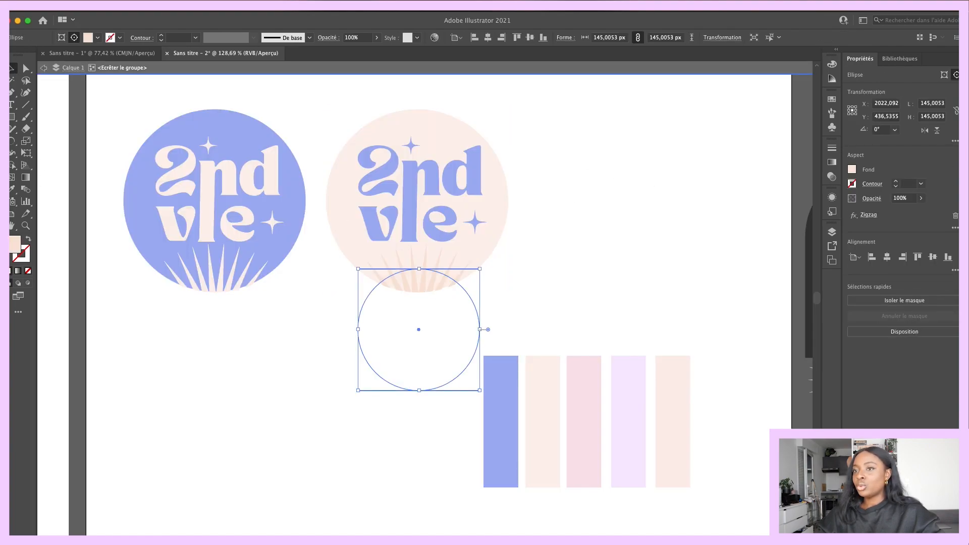
pyautogui.press('i')
pyautogui.click(279, 232)
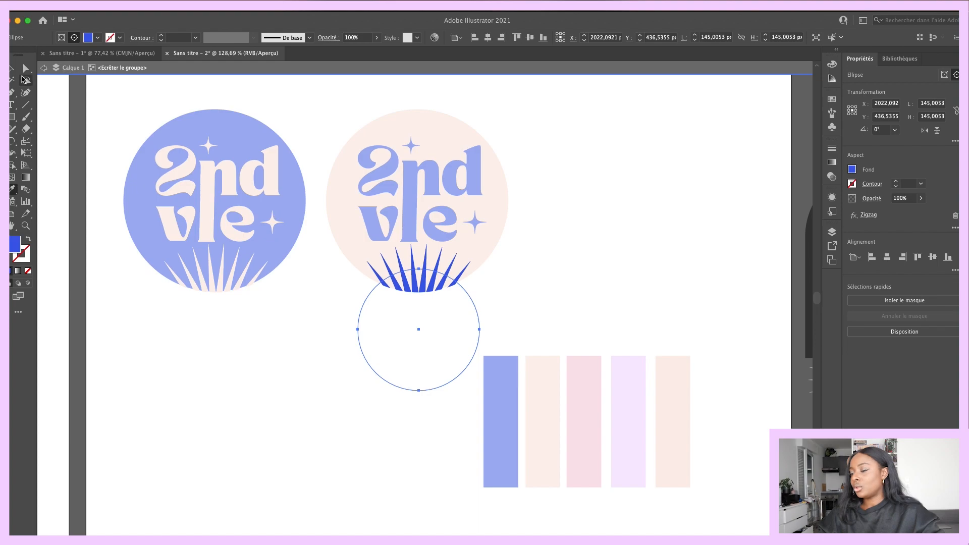
pyautogui.click(14, 69)
pyautogui.click(190, 72)
pyautogui.click(562, 145)
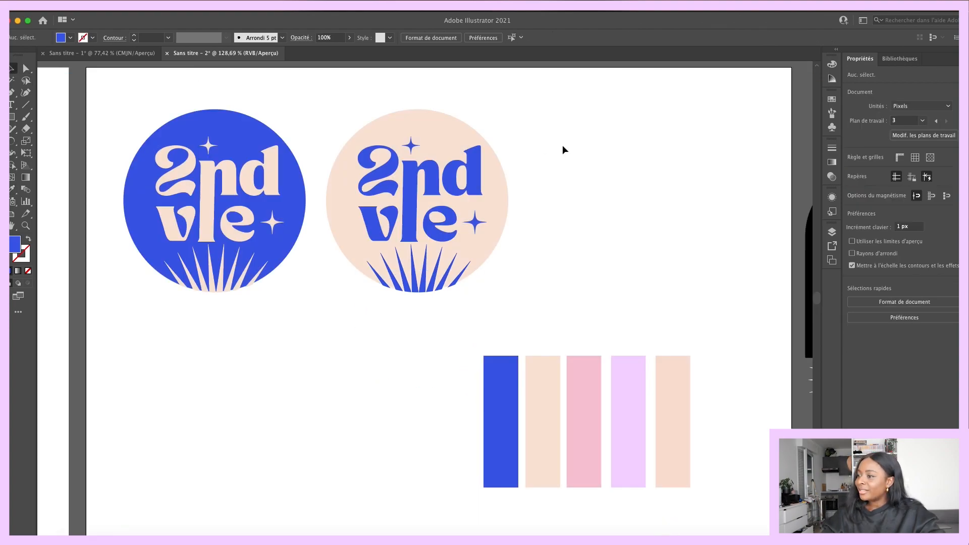
pyautogui.scroll(-2, 562, 147)
pyautogui.moveTo(535, 260); pyautogui.dragTo(298, 130)
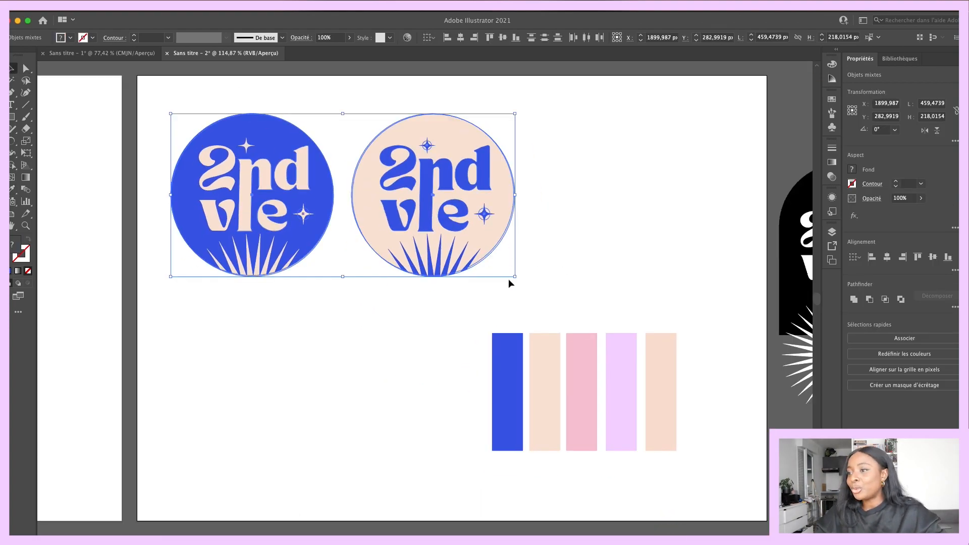
pyautogui.moveTo(516, 277); pyautogui.dragTo(434, 232)
pyautogui.press('super+z')
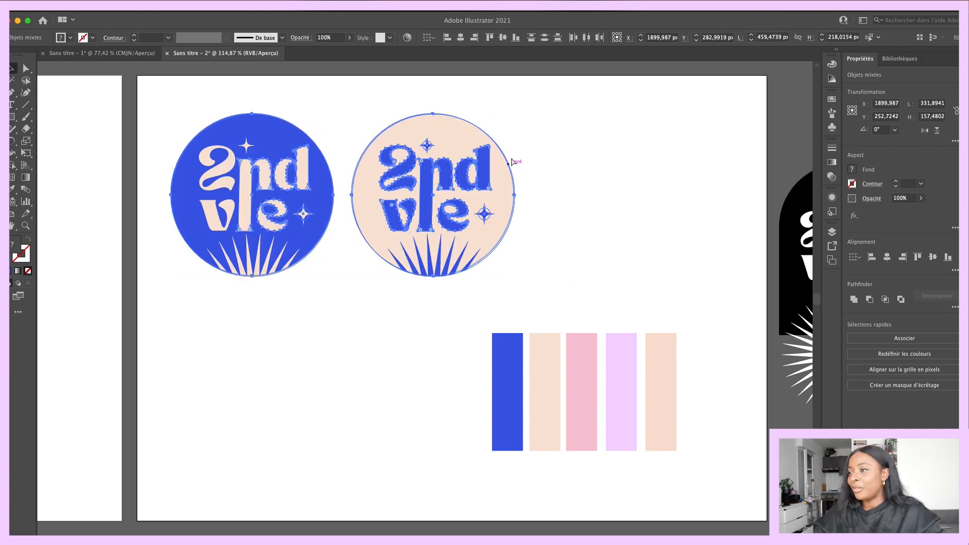
# Step: Centre-align the clipped starburst group with its circle in both the peach and the blue logo
pyautogui.moveTo(537, 111); pyautogui.dragTo(224, 291)
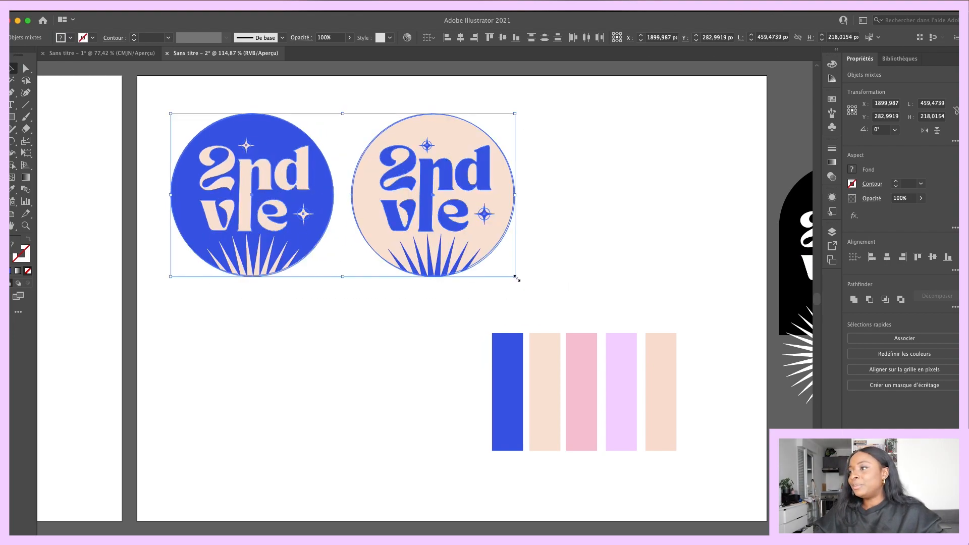
pyautogui.click(556, 247)
pyautogui.moveTo(550, 239); pyautogui.dragTo(509, 211)
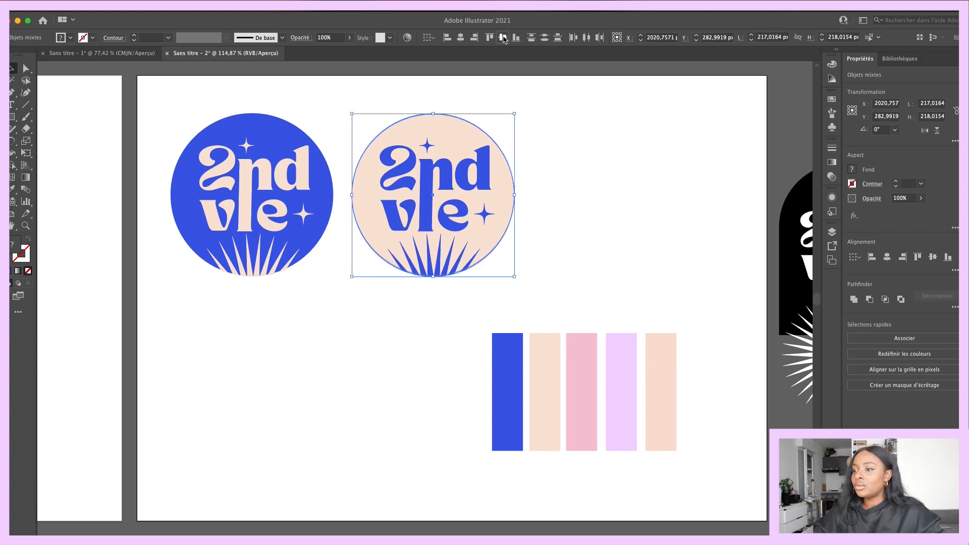
pyautogui.click(543, 149)
pyautogui.click(293, 134)
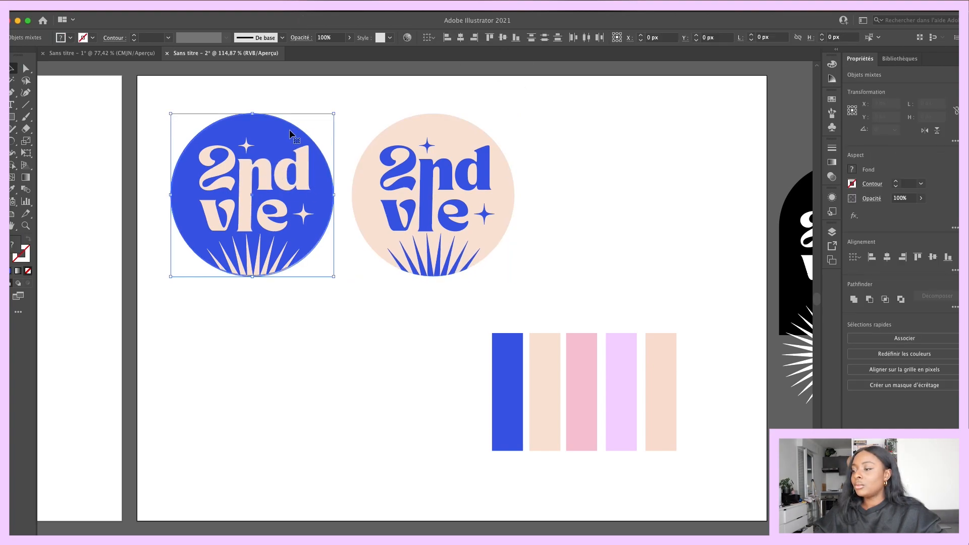
# Step: Scale both circular logos down together to about 121 px in diameter, keeping them at the artboard's upper left
pyautogui.moveTo(547, 129); pyautogui.dragTo(312, 307)
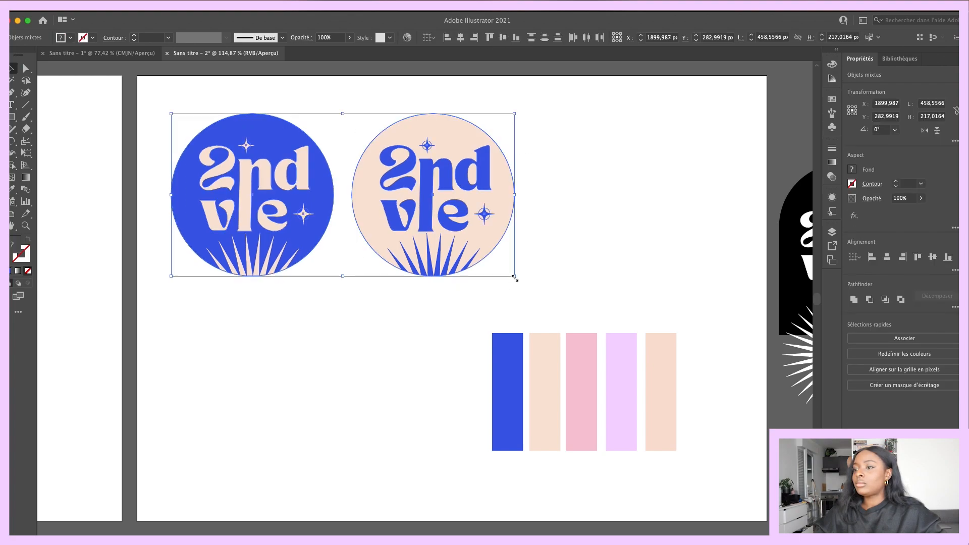
pyautogui.moveTo(515, 278); pyautogui.dragTo(365, 204)
pyautogui.click(392, 247)
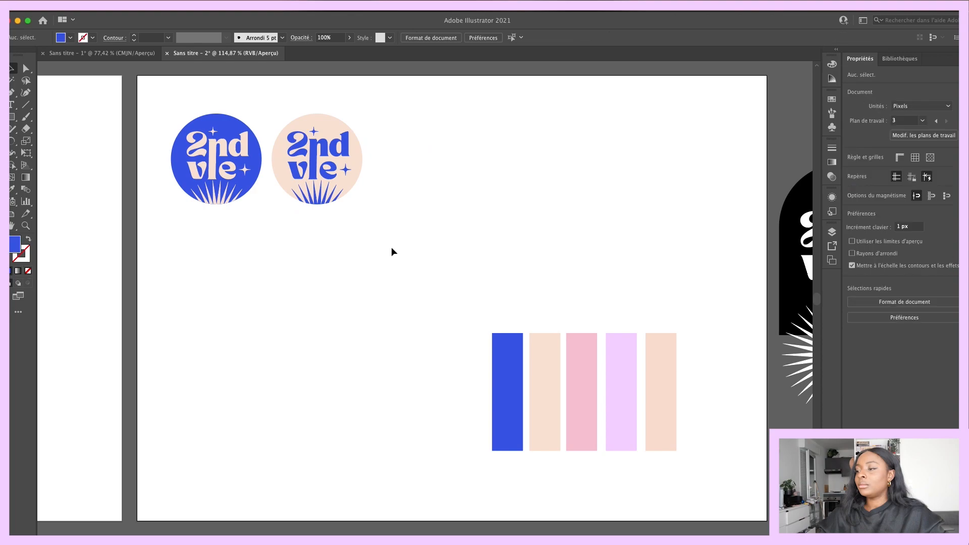
# Step: Place a complete copy of the small peach logo further right in the same row, leaving a gap
pyautogui.moveTo(427, 224); pyautogui.dragTo(326, 112)
pyautogui.moveTo(324, 151); pyautogui.dragTo(487, 151)
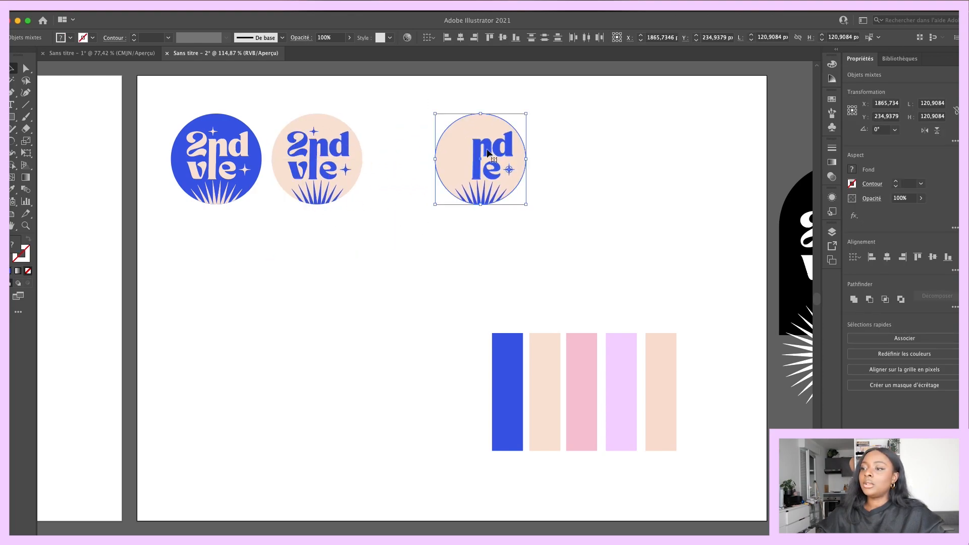
pyautogui.press('super+z')
pyautogui.moveTo(447, 95); pyautogui.dragTo(450, 173)
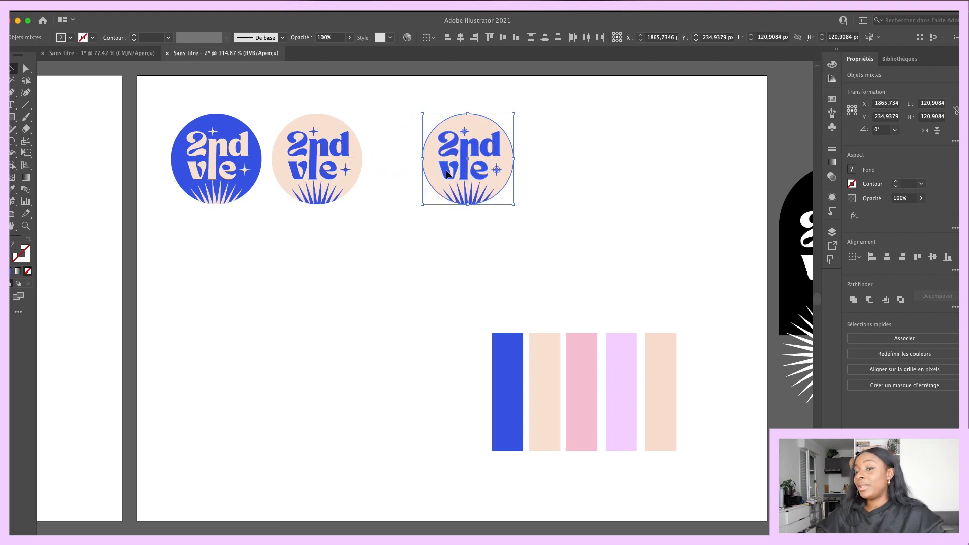
# Step: Apply the pink swatch to the circular clipping group of the new logo copy
pyautogui.click(516, 142)
pyautogui.click(511, 141)
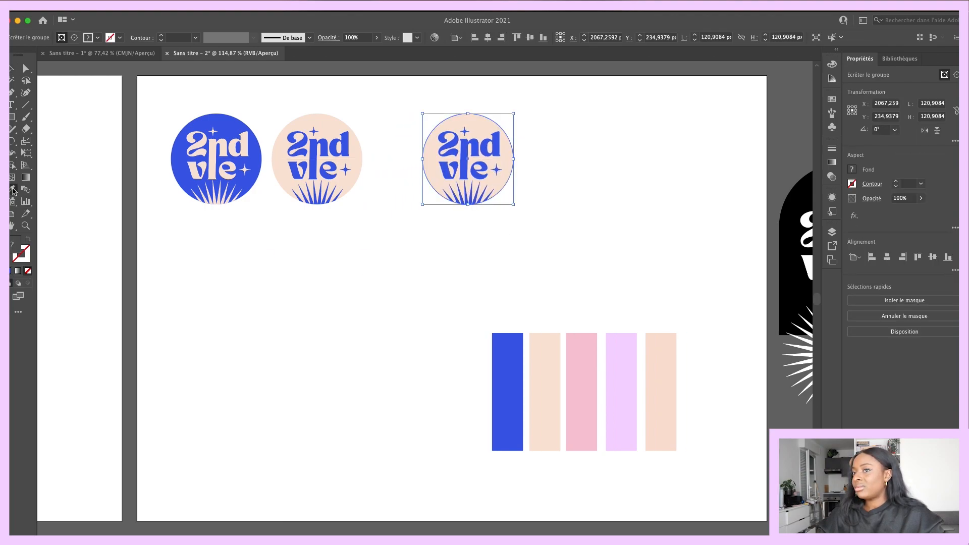
pyautogui.click(14, 190)
pyautogui.click(578, 346)
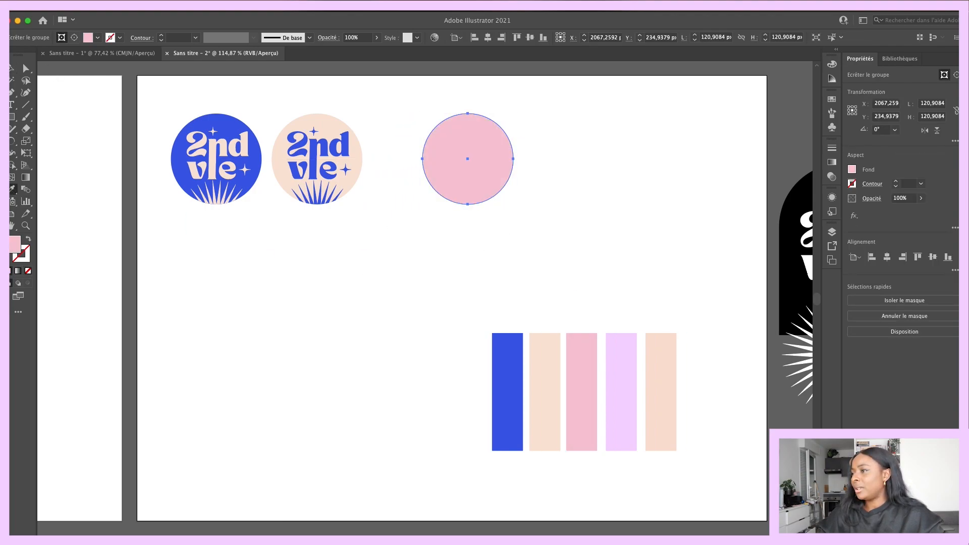
pyautogui.click(13, 69)
# Step: Recolour the third logo's wordmark and sparkles with the lilac swatch, leaving its circle and clipping group out of the selection
pyautogui.moveTo(547, 101); pyautogui.dragTo(460, 197)
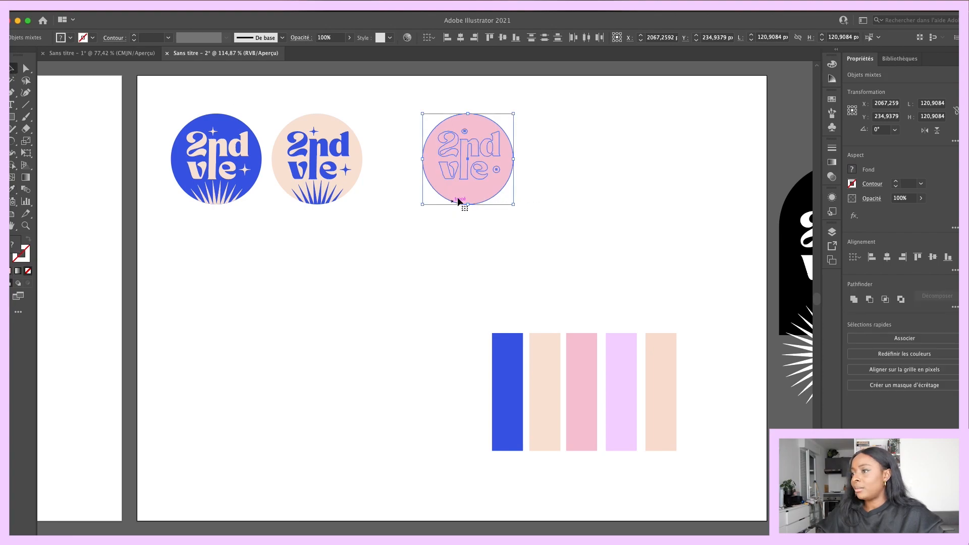
pyautogui.keyDown('shift'); pyautogui.click(477, 114); pyautogui.keyUp('shift')
pyautogui.click(13, 191)
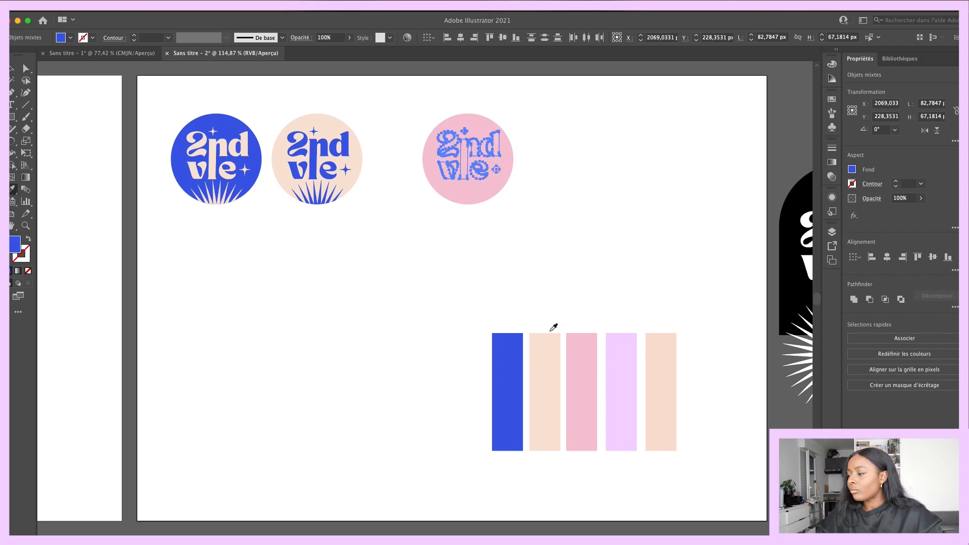
pyautogui.click(635, 343)
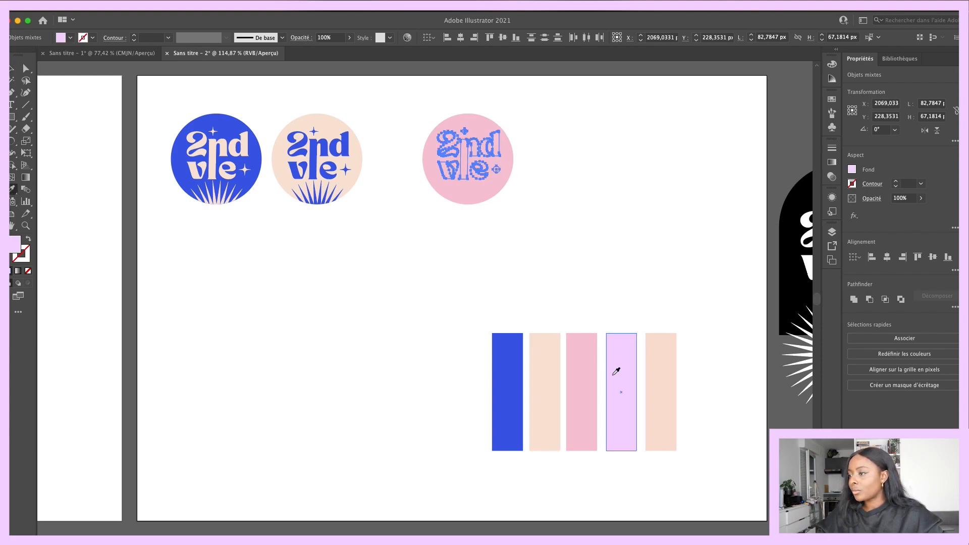
pyautogui.click(12, 69)
pyautogui.click(574, 221)
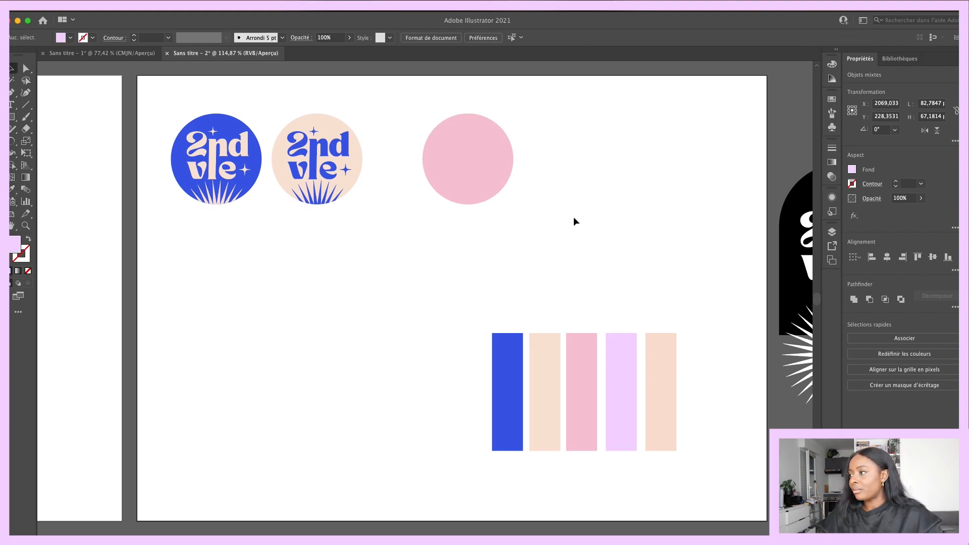
# Step: Send the third logo's background circle to the back of the stacking order
pyautogui.click(487, 195)
pyautogui.rightClick(487, 193)
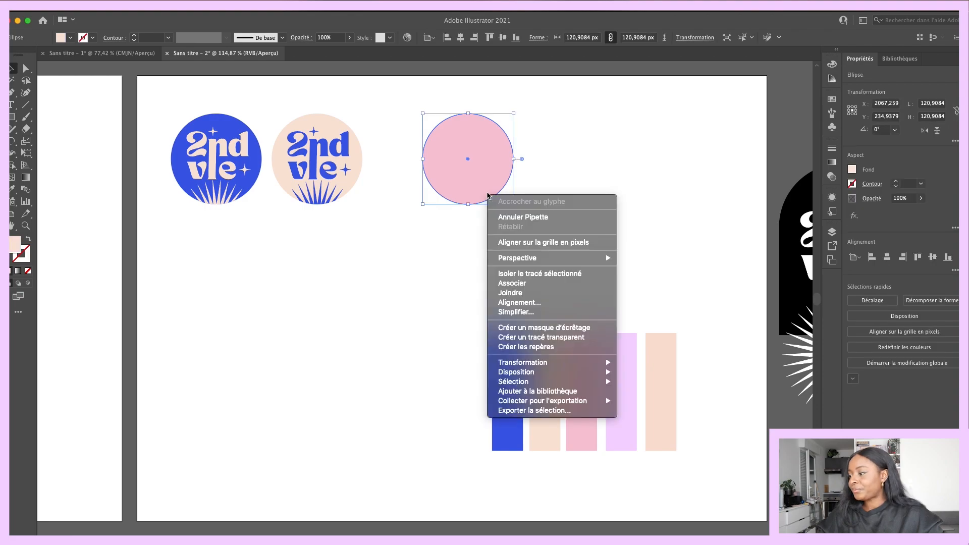
pyautogui.moveTo(537, 380)
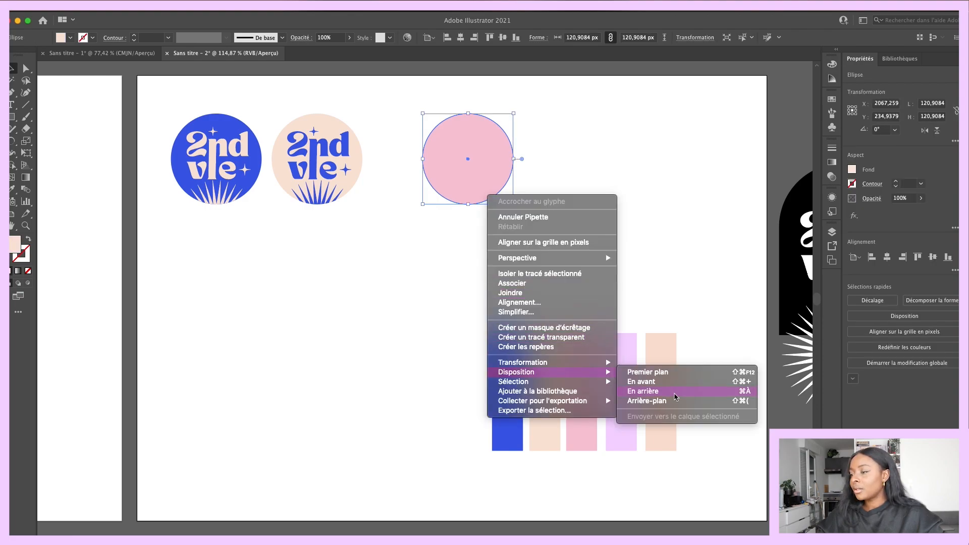
pyautogui.click(673, 401)
pyautogui.click(553, 154)
# Step: Move the pink-filled clipping group off the third logo to the right, uncovering the peach circle and lilac wordmark
pyautogui.click(481, 159)
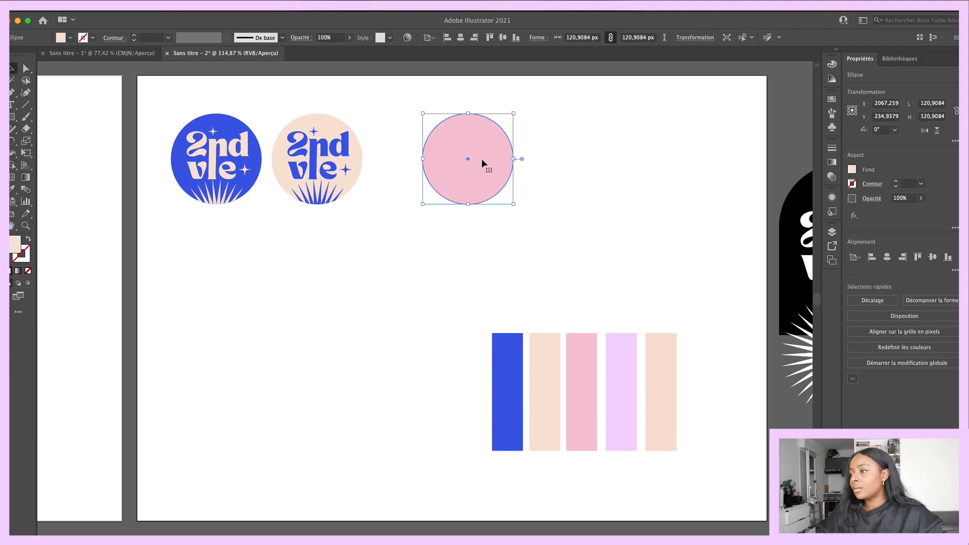
pyautogui.click(487, 146)
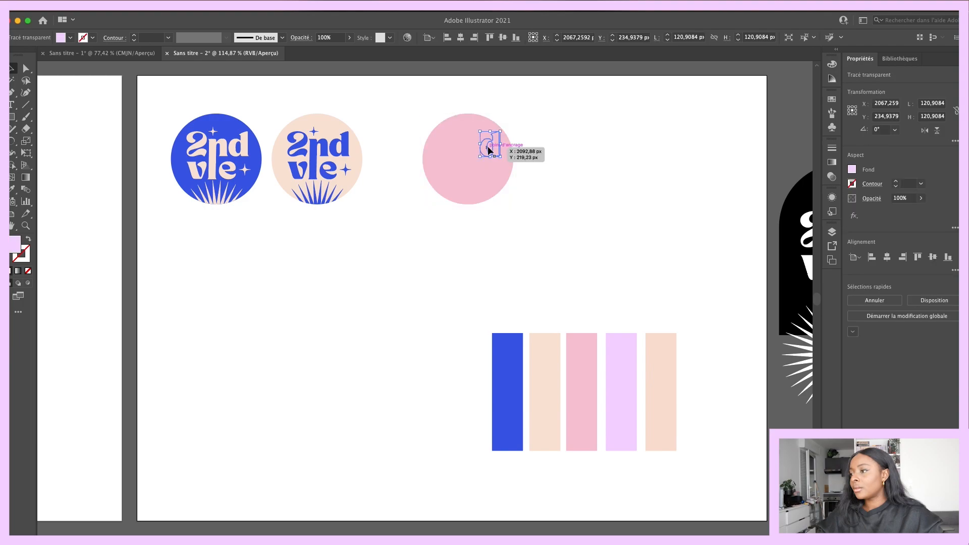
pyautogui.click(458, 121)
pyautogui.press('super+z')
pyautogui.click(519, 123)
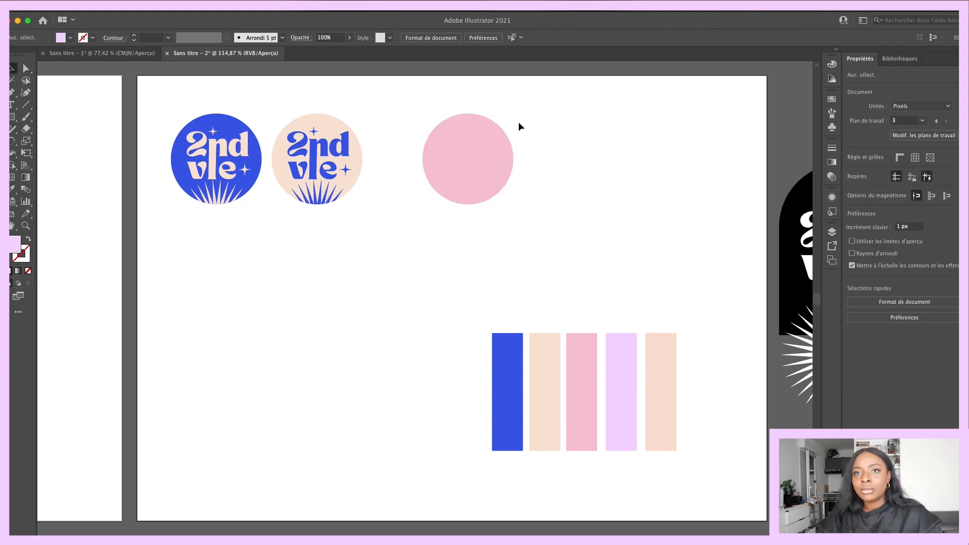
pyautogui.click(488, 119)
pyautogui.moveTo(489, 118); pyautogui.dragTo(557, 120)
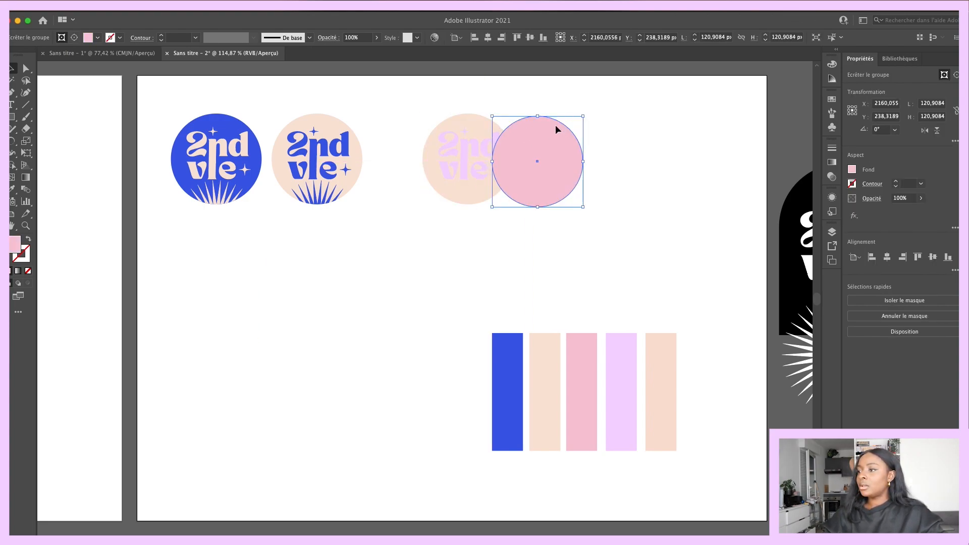
# Step: Undo the clipping group's move and the lilac recolouring, and move the third logo's peach background circle off to the right of its wordmark
pyautogui.press('super+z')
pyautogui.press('super+z')
pyautogui.click(516, 83)
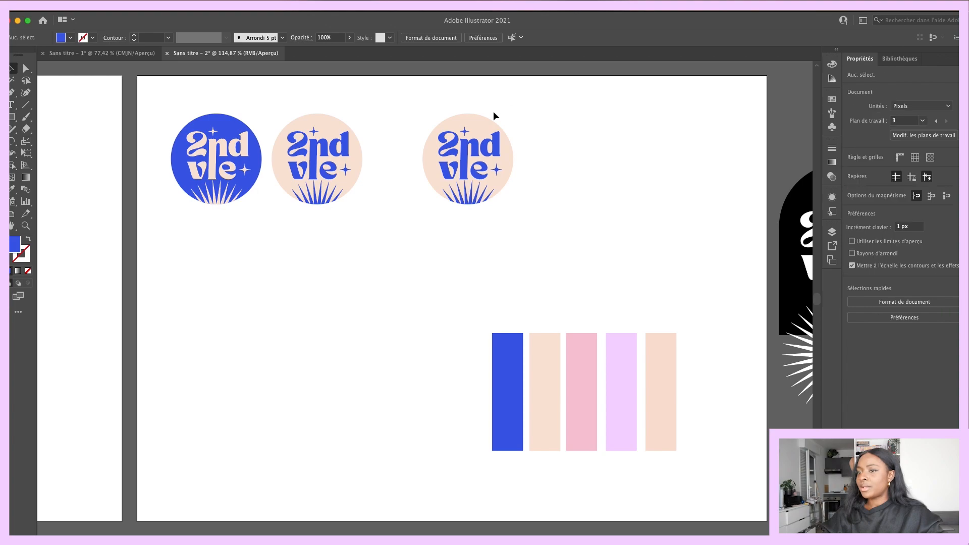
pyautogui.moveTo(476, 140); pyautogui.dragTo(572, 137)
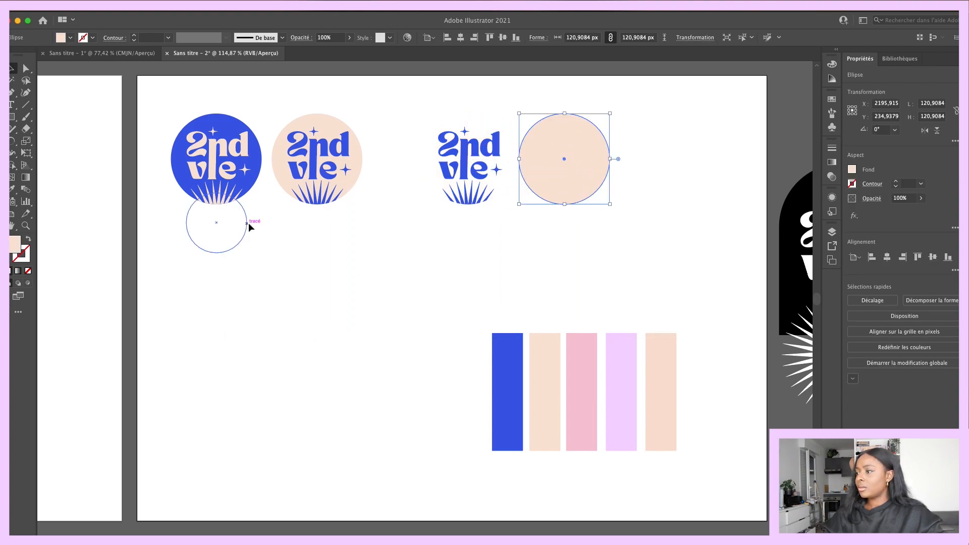
# Step: Fill the detached background circle with the pink swatch
pyautogui.click(12, 189)
pyautogui.click(577, 353)
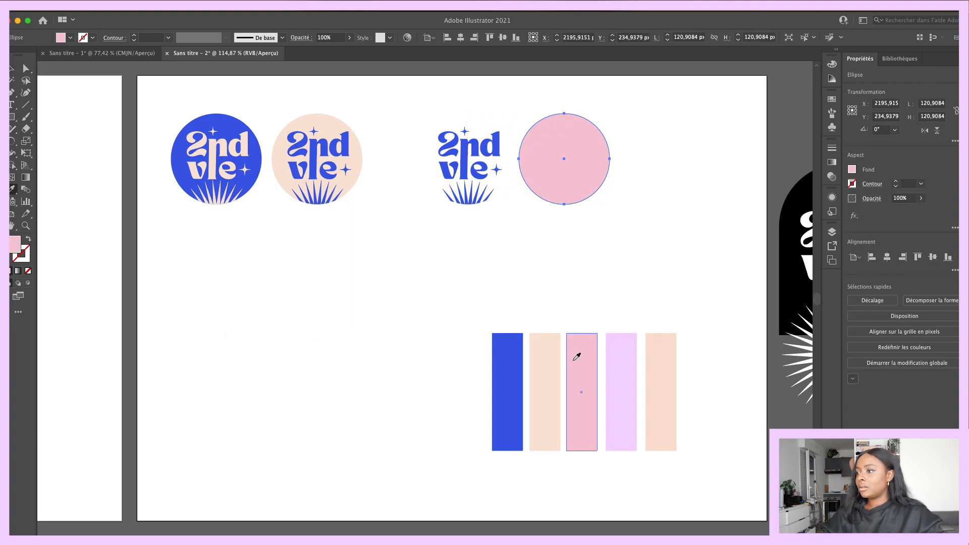
pyautogui.click(10, 67)
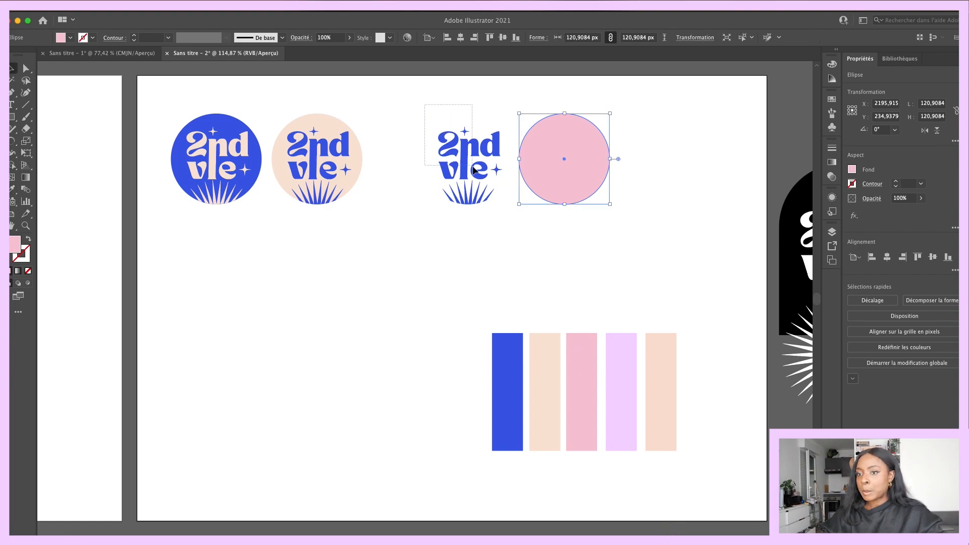
# Step: Recolour the third logo's wordmark and upper sparkle with the pink swatch, leaving the sunburst clipping group out of the selection
pyautogui.moveTo(472, 165); pyautogui.dragTo(475, 176)
pyautogui.keyDown('shift'); pyautogui.click(475, 200); pyautogui.keyUp('shift')
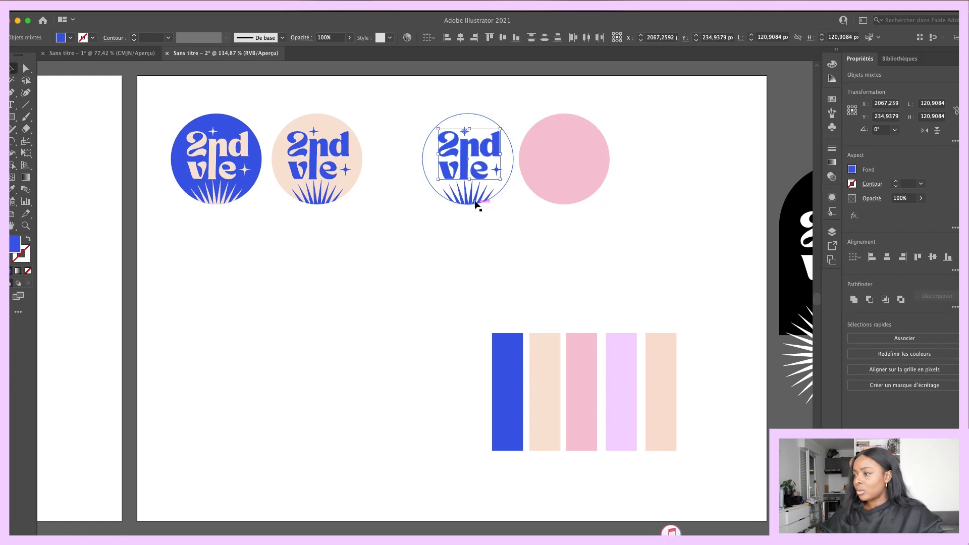
pyautogui.click(15, 189)
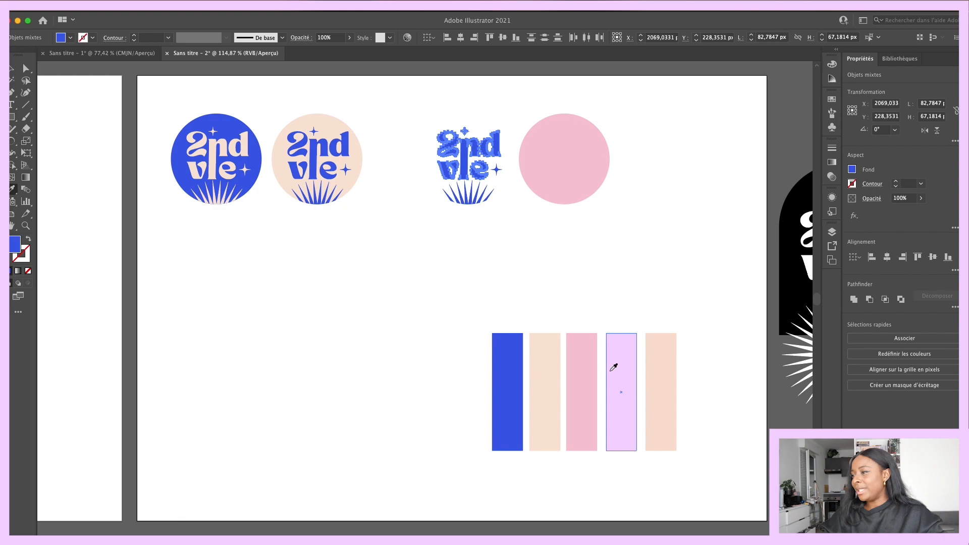
pyautogui.click(587, 364)
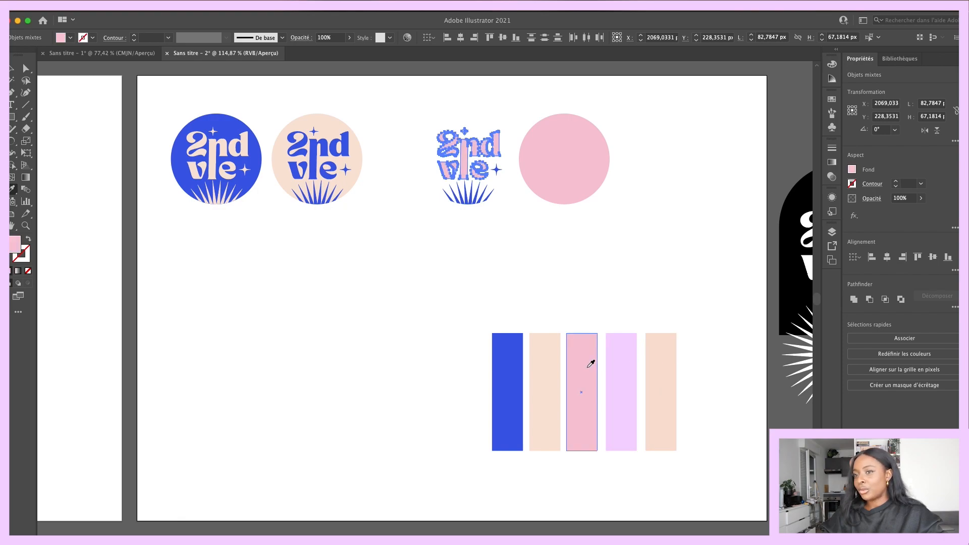
pyautogui.press('v')
# Step: Fill the detached background circle with the peach swatch at the end of the palette
pyautogui.click(579, 190)
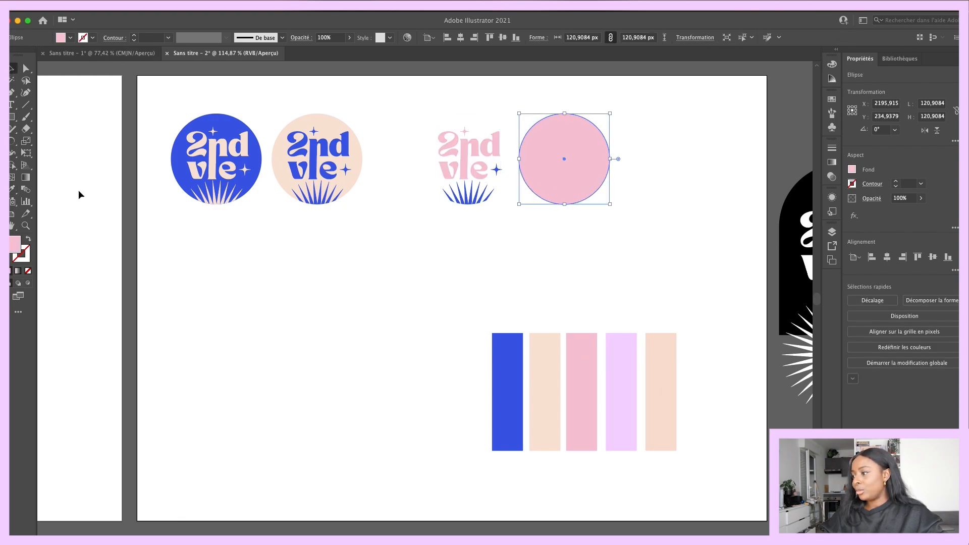
pyautogui.click(13, 190)
pyautogui.rightClick(645, 339)
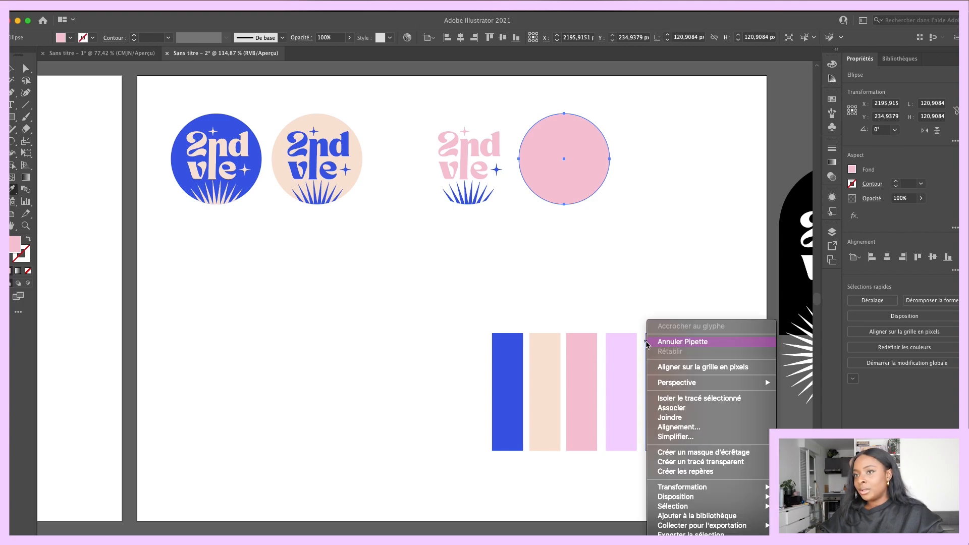
pyautogui.click(628, 296)
pyautogui.click(672, 362)
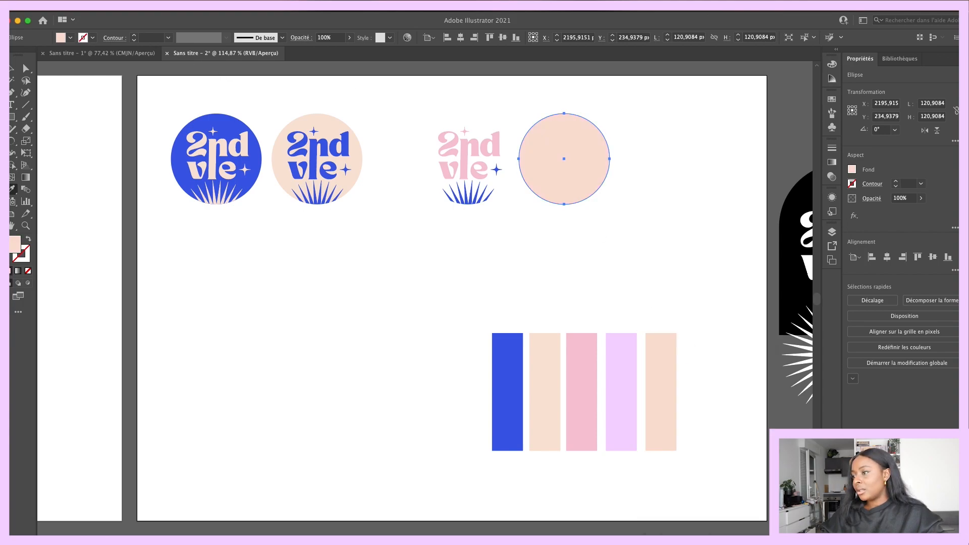
pyautogui.press('v')
# Step: Fill the sunburst inside the third logo's clipping group with the pink swatch
pyautogui.doubleClick(457, 204)
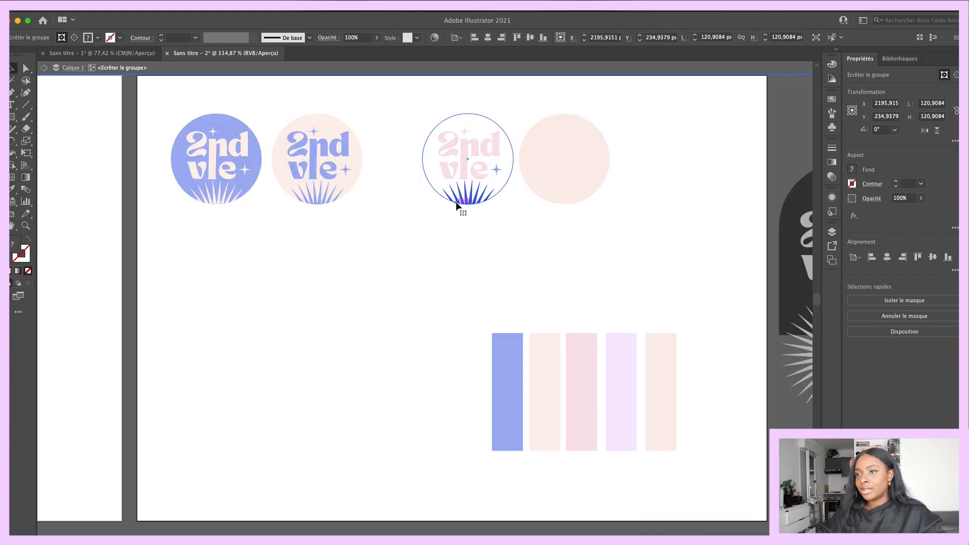
pyautogui.click(473, 195)
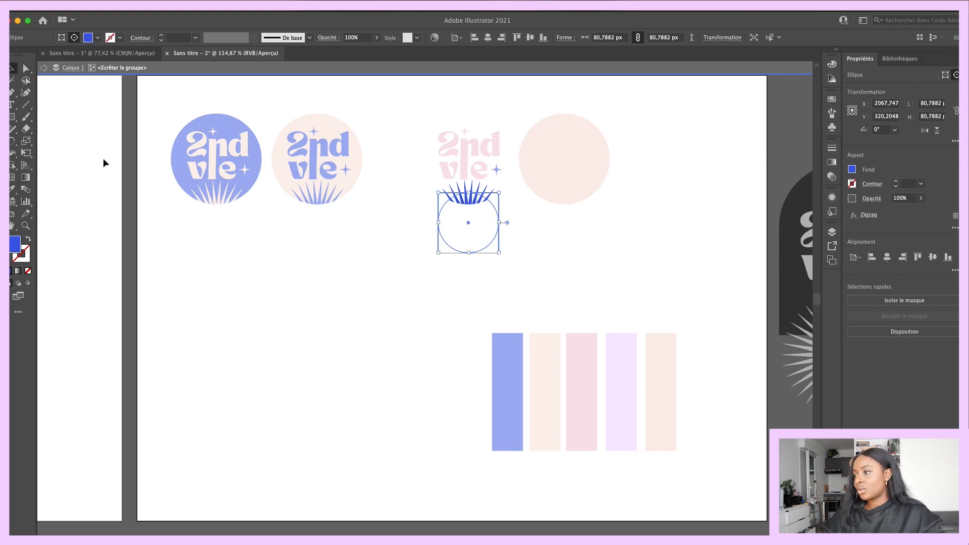
pyautogui.click(15, 188)
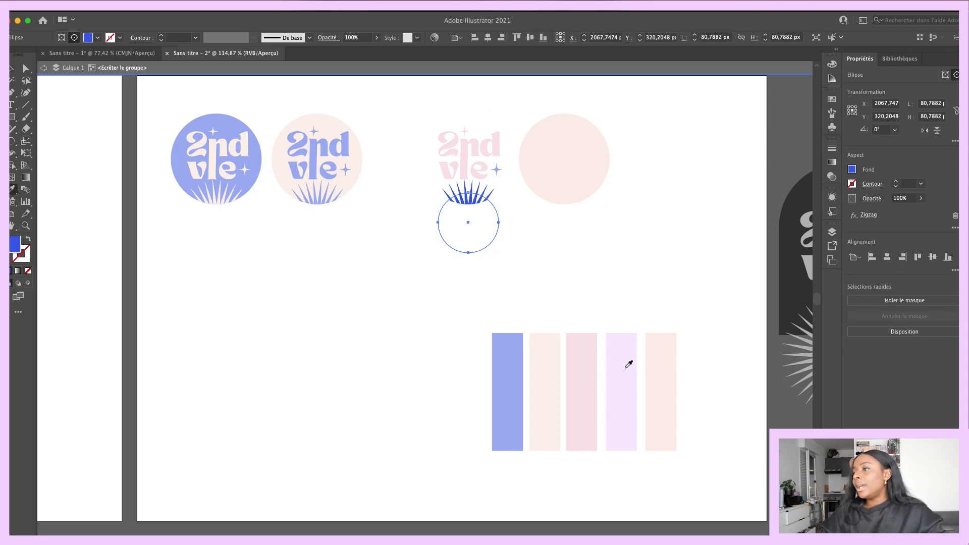
pyautogui.click(577, 366)
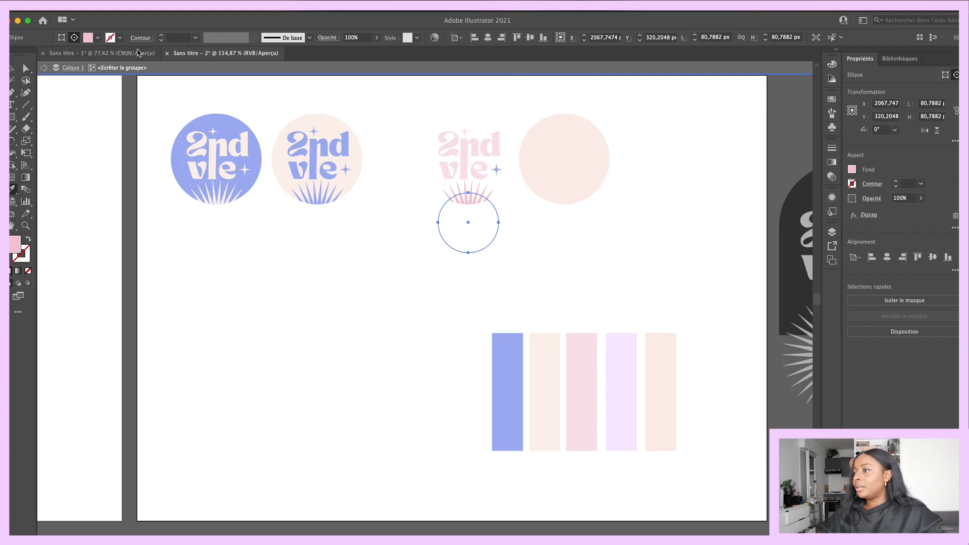
pyautogui.press('v')
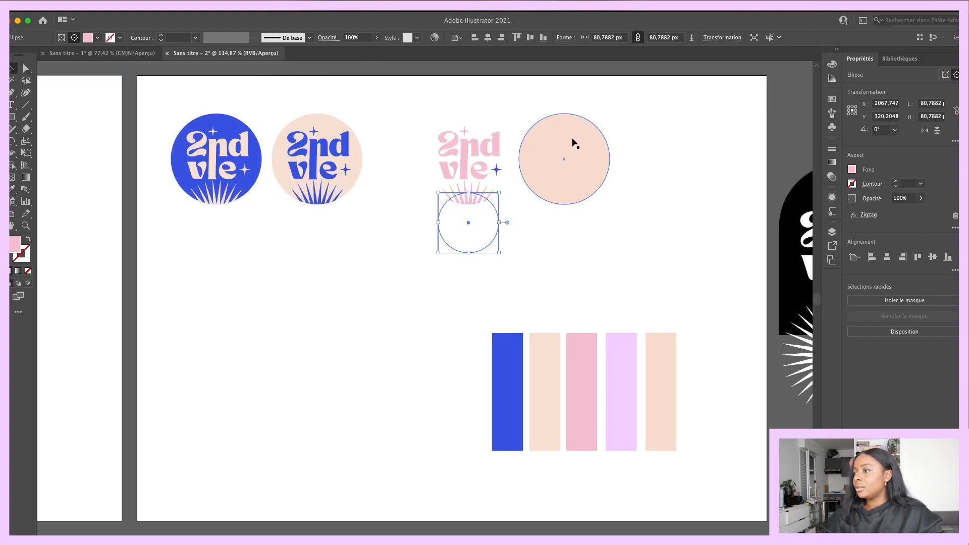
# Step: Move the peach circle back behind the third logo and fill the sparkle beside the wordmark's last letter with the pink swatch
pyautogui.click(602, 148)
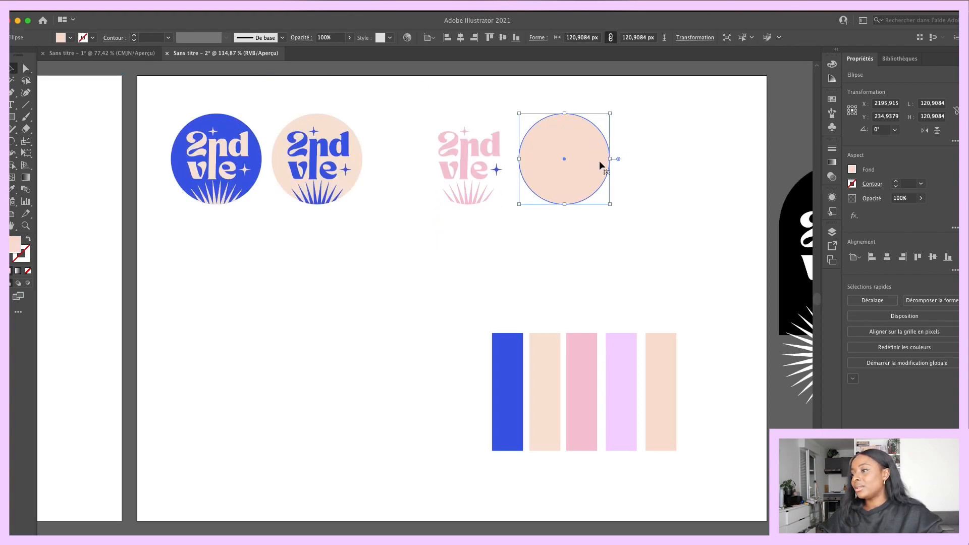
pyautogui.moveTo(598, 161); pyautogui.dragTo(508, 162)
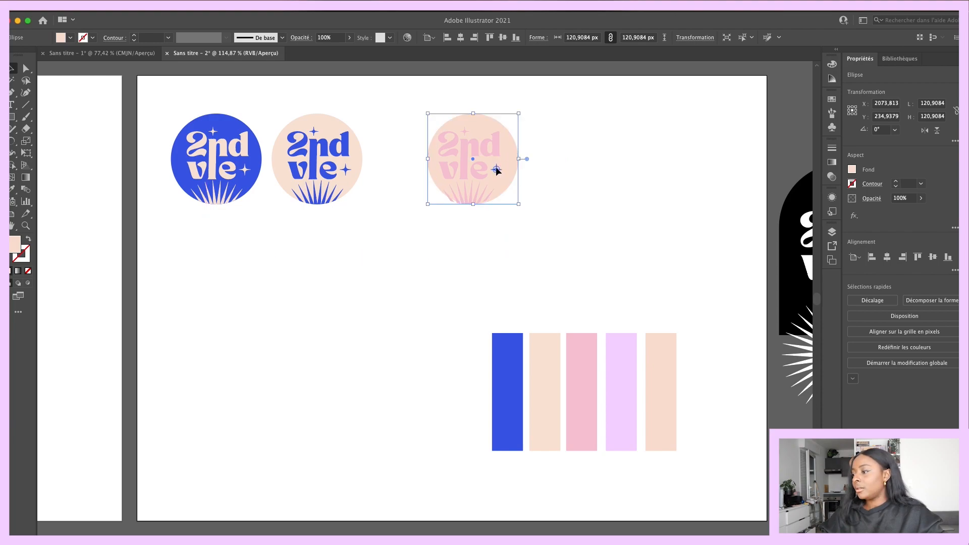
pyautogui.click(497, 169)
pyautogui.click(16, 190)
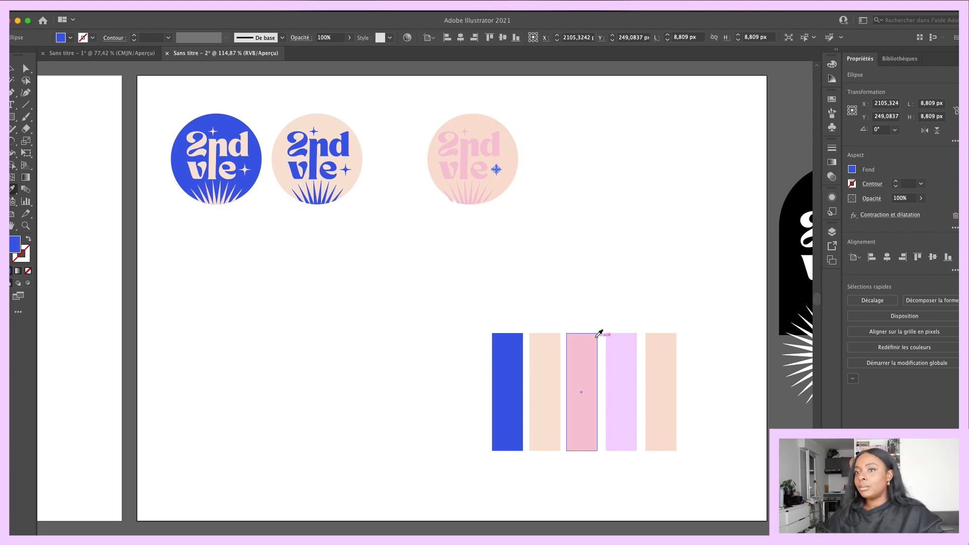
pyautogui.click(584, 350)
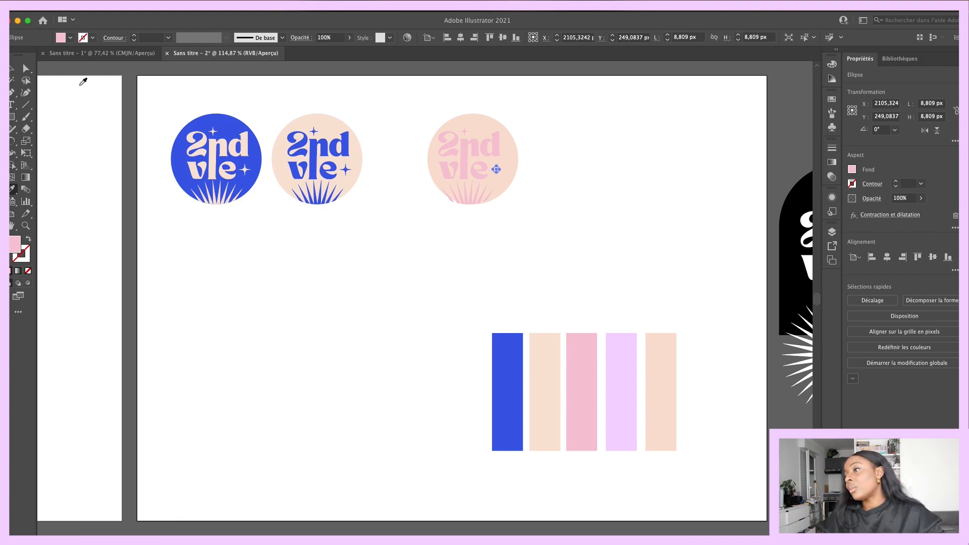
pyautogui.click(13, 69)
pyautogui.click(562, 208)
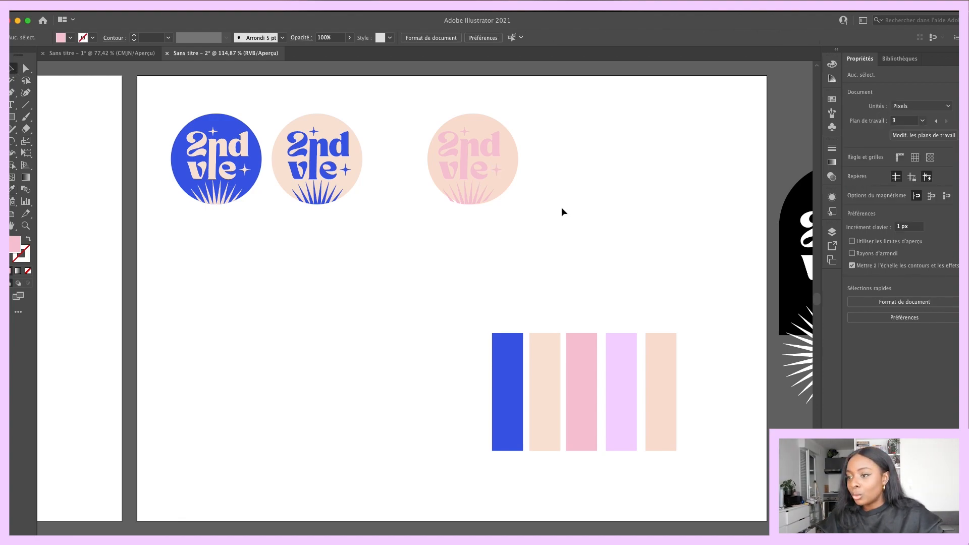
# Step: Sample the red of the "Create" lettering from the moodboard's pink image
pyautogui.scroll(-5, 561, 208)
pyautogui.hscroll(-12, 561, 207)
pyautogui.click(302, 222)
pyautogui.scroll(8, 301, 220)
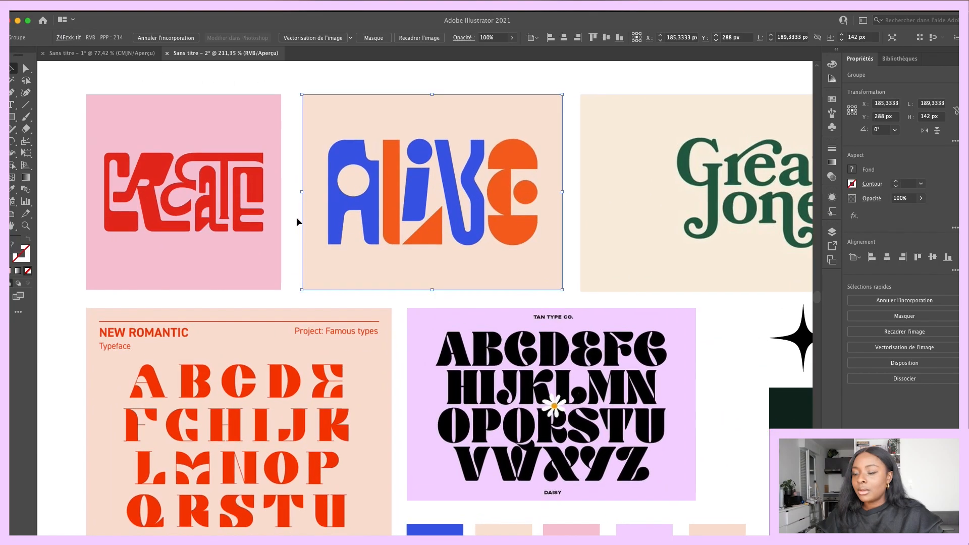
pyautogui.click(11, 191)
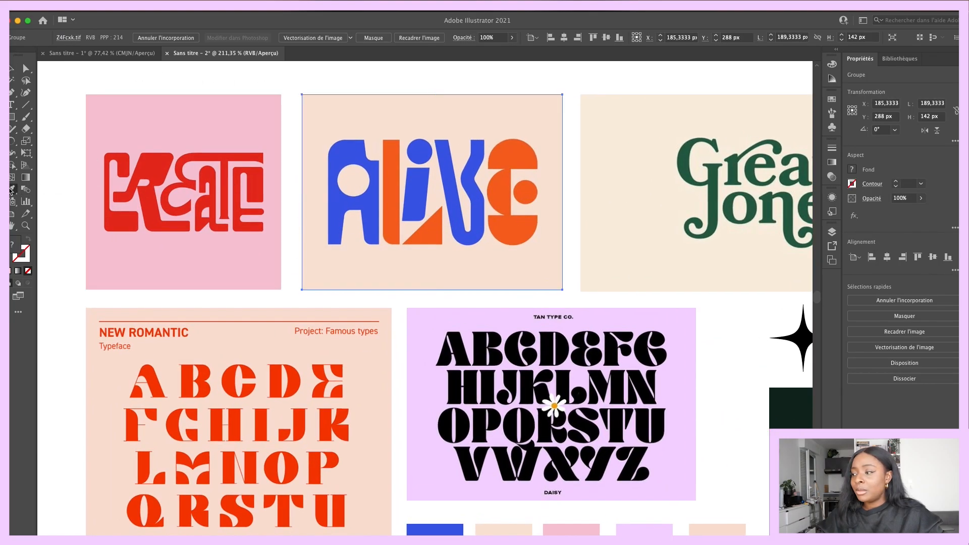
pyautogui.click(257, 180)
# Step: Copy the hex code E62C1D of the sampled red fill and return to the logo artboard
pyautogui.scroll(-6, 260, 176)
pyautogui.scroll(4, 259, 176)
pyautogui.hscroll(10, 259, 176)
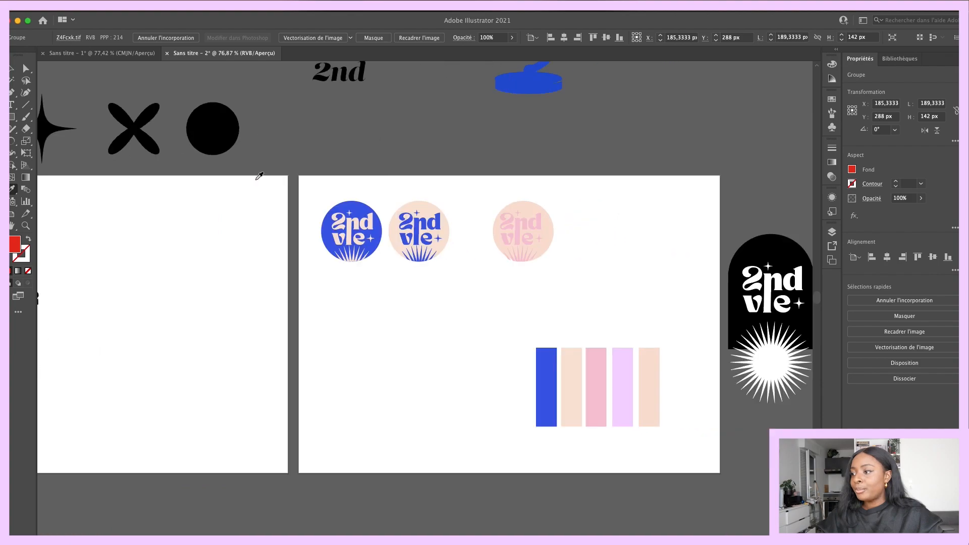
pyautogui.doubleClick(15, 244)
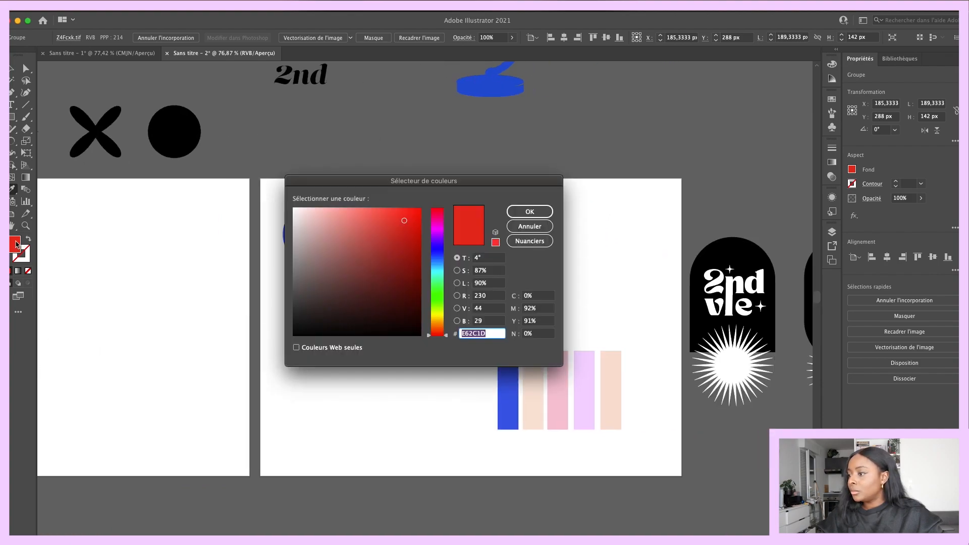
pyautogui.click(533, 212)
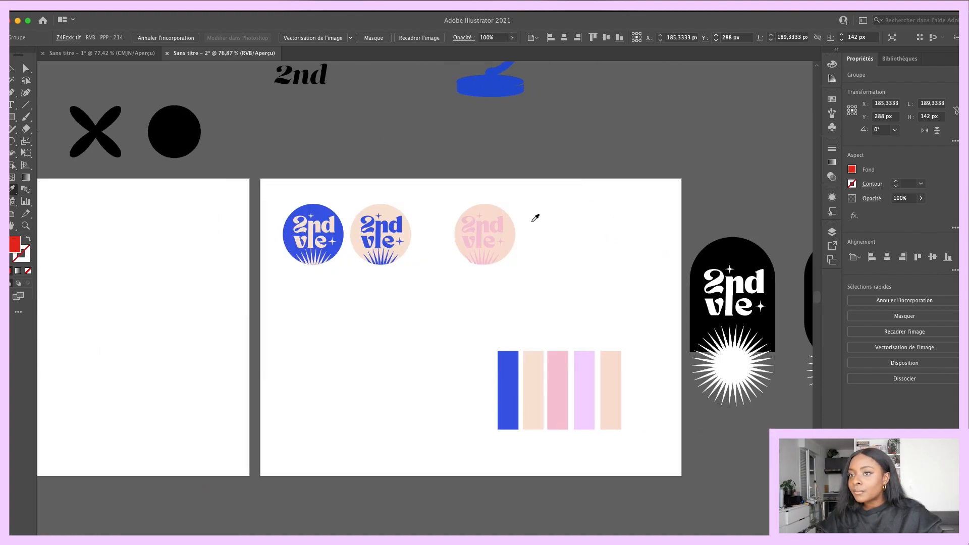
# Step: Centre the third logo's clipping group and peach circle horizontally on each other
pyautogui.scroll(4, 487, 216)
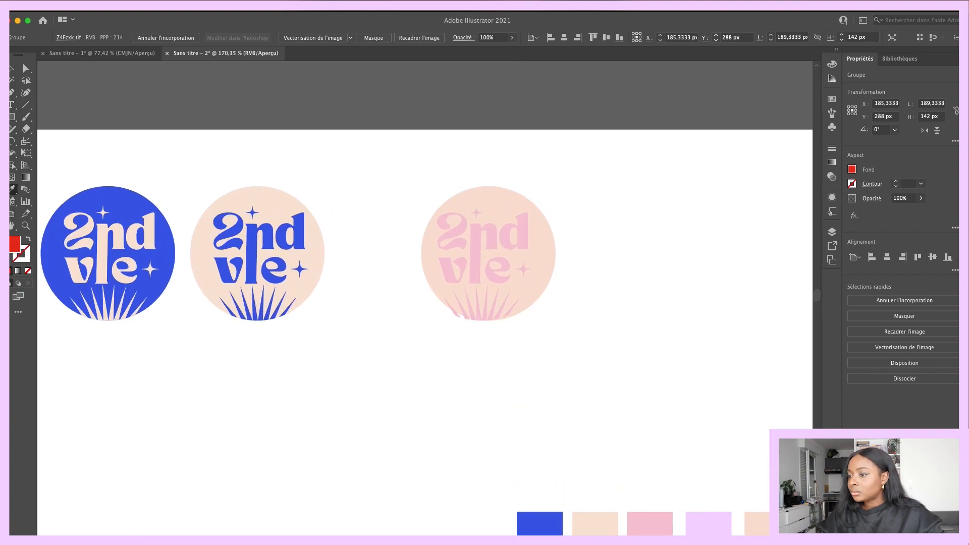
pyautogui.click(12, 68)
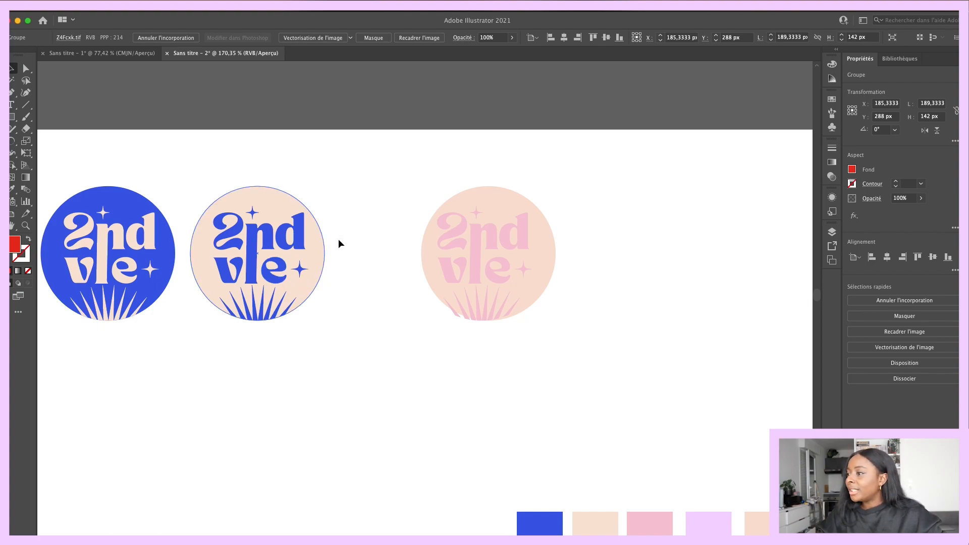
pyautogui.click(519, 202)
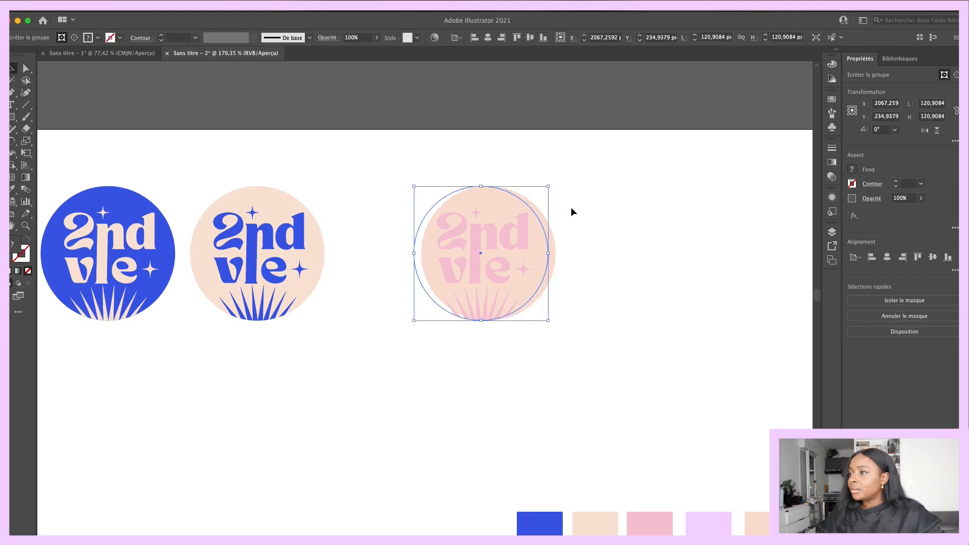
pyautogui.keyDown('shift'); pyautogui.click(540, 232); pyautogui.keyUp('shift')
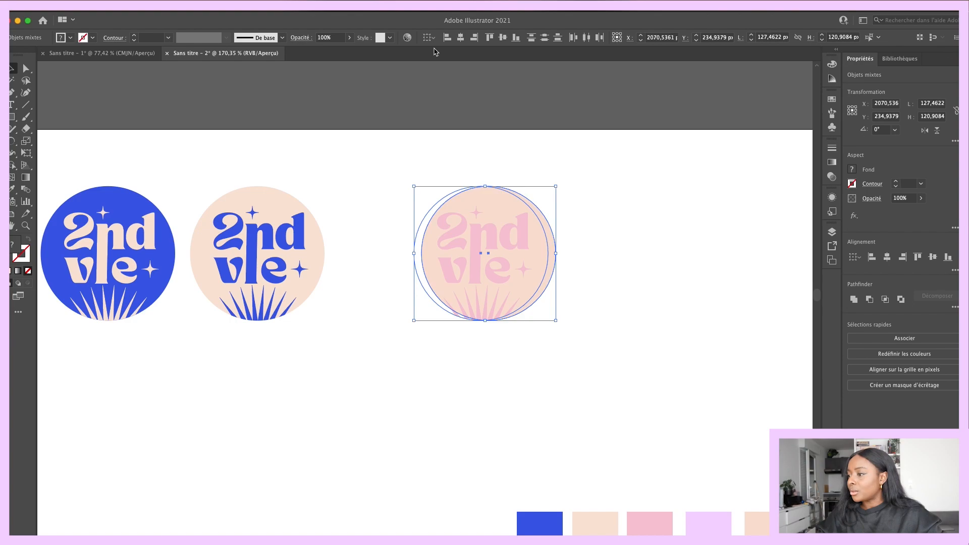
pyautogui.click(461, 37)
pyautogui.click(582, 199)
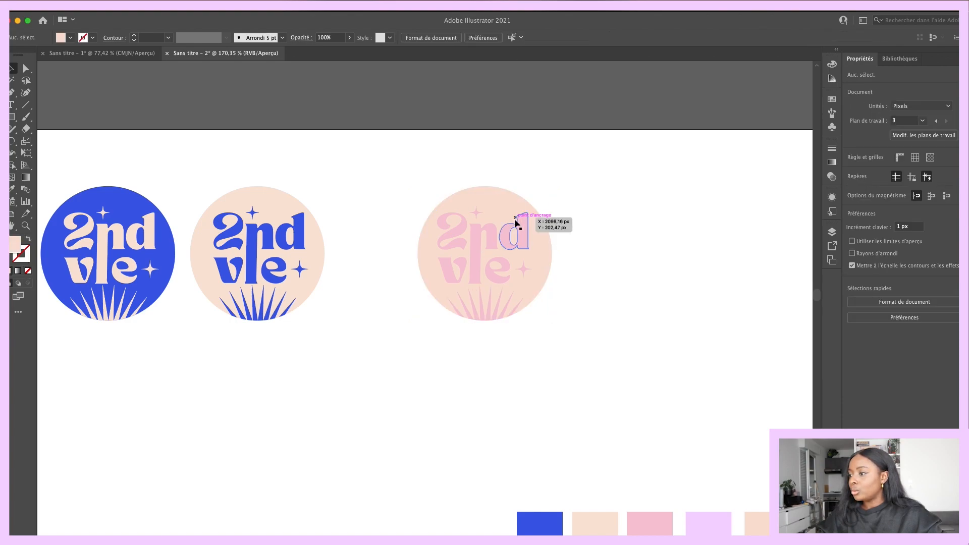
# Step: Set the fill of the third logo's wordmark and sparkles to E62C1D, leaving the circle and clipping group out of the selection
pyautogui.click(492, 236)
pyautogui.moveTo(419, 185); pyautogui.dragTo(542, 270)
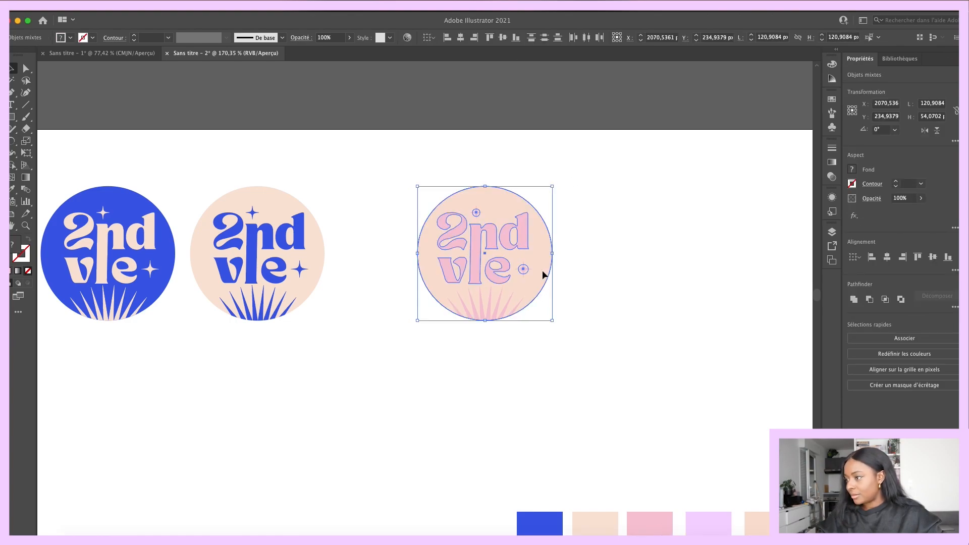
pyautogui.keyDown('shift'); pyautogui.click(549, 230); pyautogui.keyUp('shift')
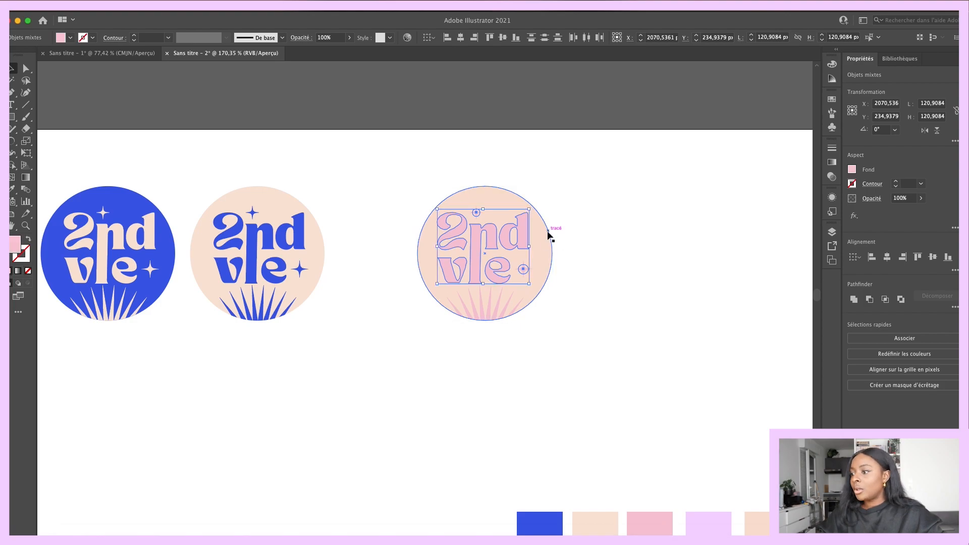
pyautogui.doubleClick(17, 243)
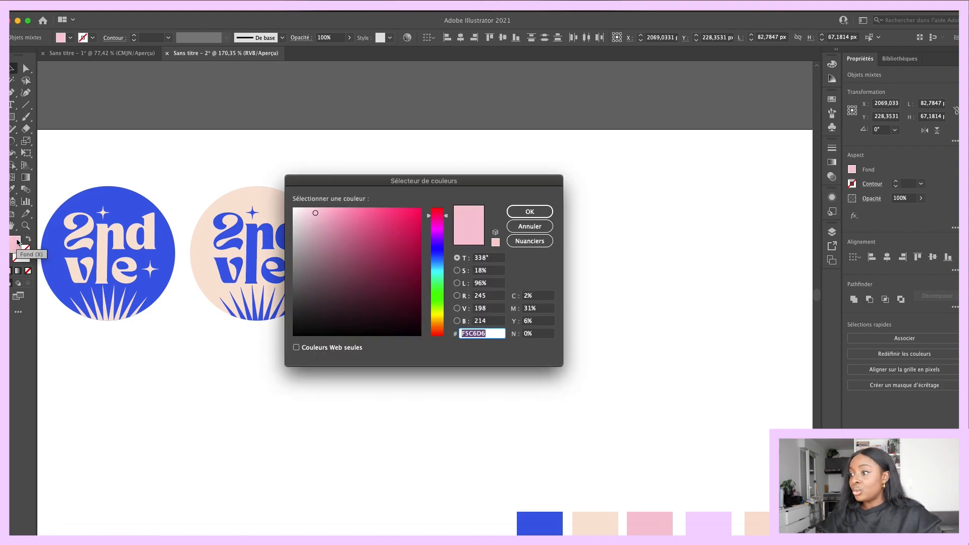
pyautogui.write('E62C1D')
pyautogui.press('Return')
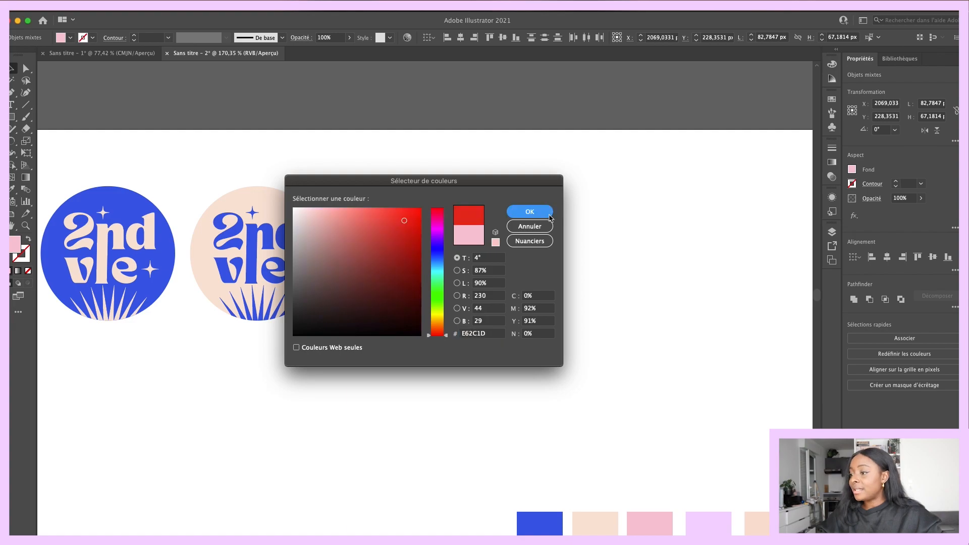
# Step: Set the fill of the rays inside the third logo's clipping group to E62C1D and leave isolation mode
pyautogui.click(561, 245)
pyautogui.doubleClick(505, 313)
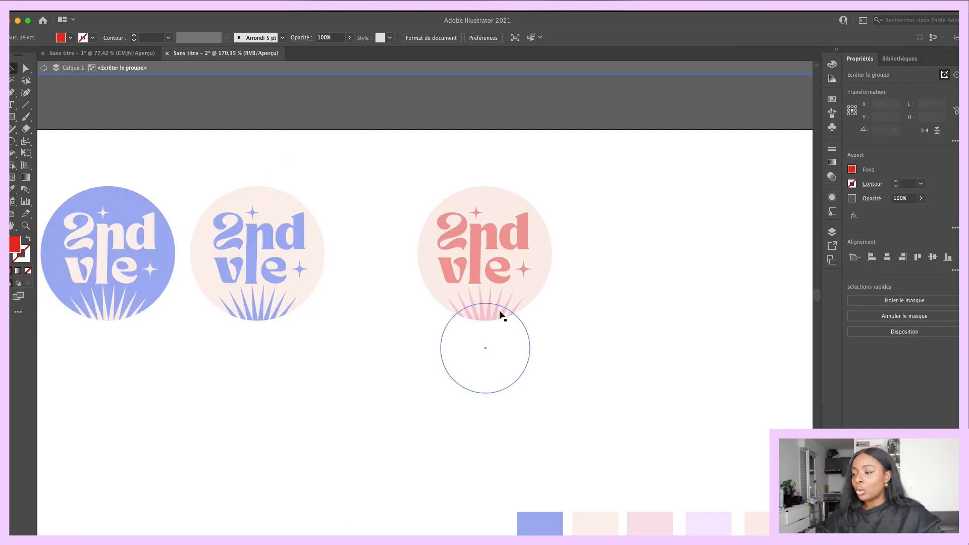
pyautogui.click(499, 310)
pyautogui.doubleClick(16, 244)
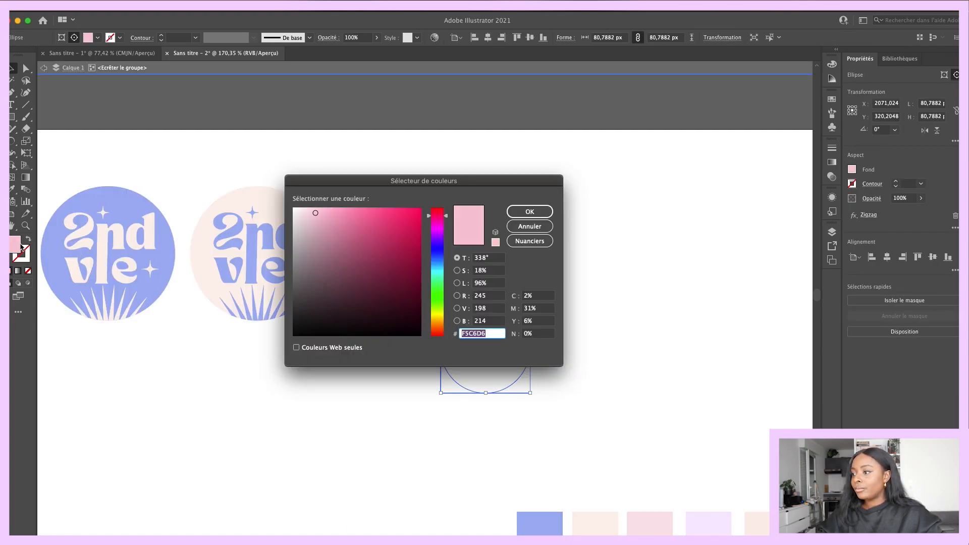
pyautogui.write('E62C1D')
pyautogui.press('Return')
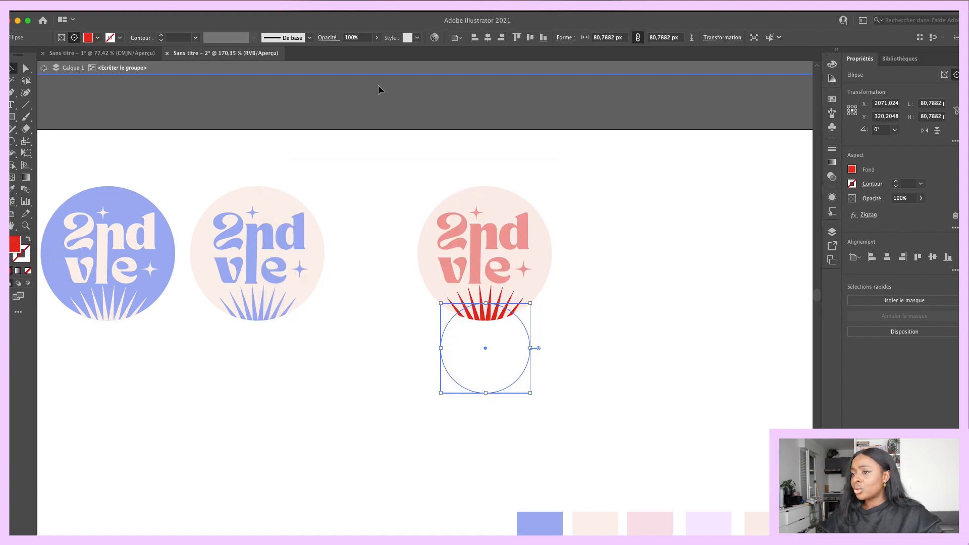
pyautogui.click(388, 72)
pyautogui.click(552, 165)
# Step: Nudge the third logo's wordmark and sparkles slightly to the right within the peach circle, keeping the circle in place
pyautogui.scroll(1, 508, 290)
pyautogui.scroll(2, 508, 289)
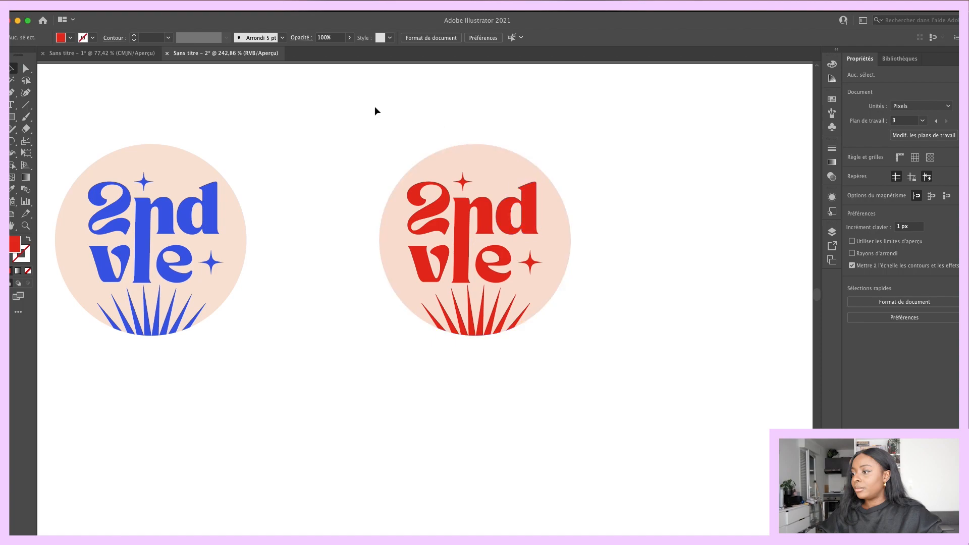
pyautogui.moveTo(355, 114); pyautogui.dragTo(541, 272)
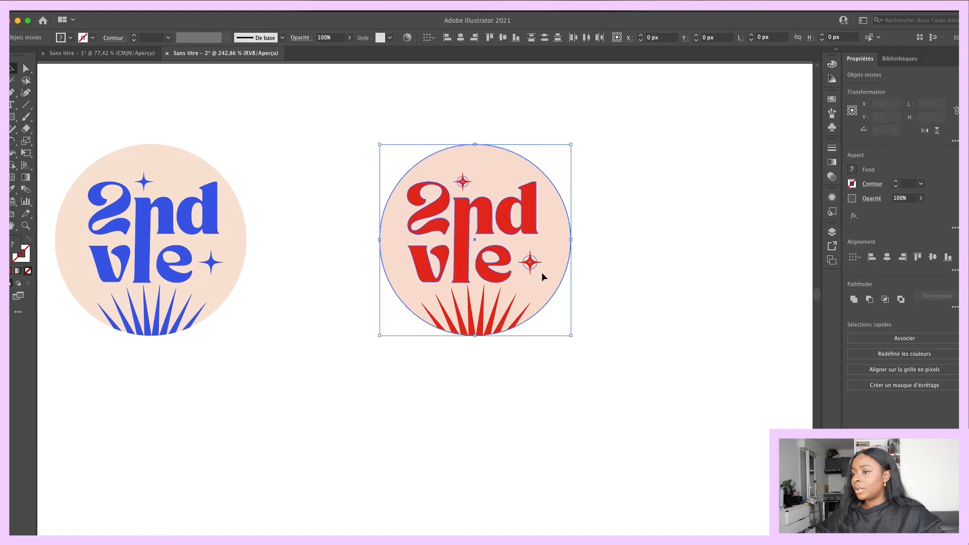
pyautogui.keyDown('shift'); pyautogui.click(571, 223); pyautogui.keyUp('shift')
pyautogui.moveTo(530, 223); pyautogui.dragTo(535, 220)
pyautogui.click(620, 210)
# Step: Duplicate the complete red-on-peach logo and place the copy level with the original, a small gap to its right
pyautogui.scroll(-5, 619, 208)
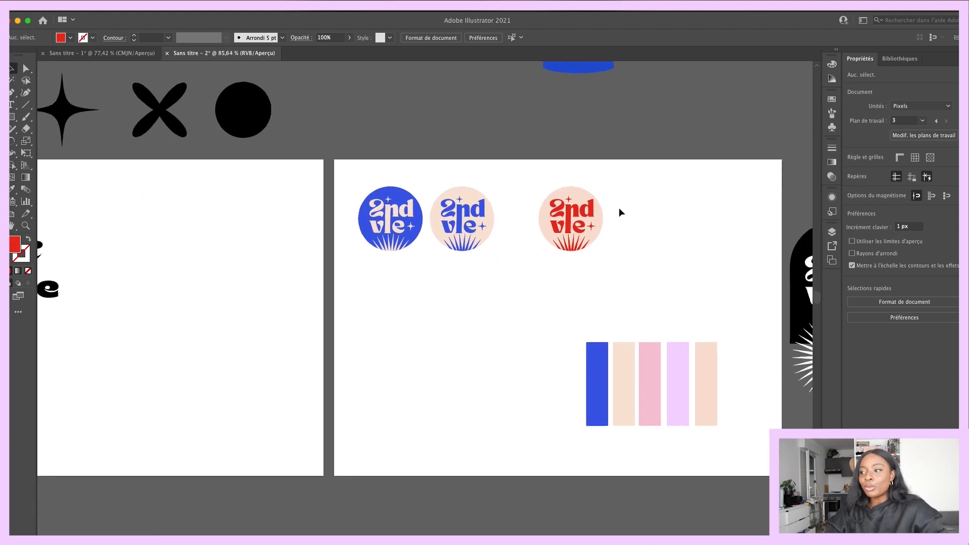
pyautogui.scroll(3, 628, 195)
pyautogui.moveTo(629, 198); pyautogui.dragTo(495, 301)
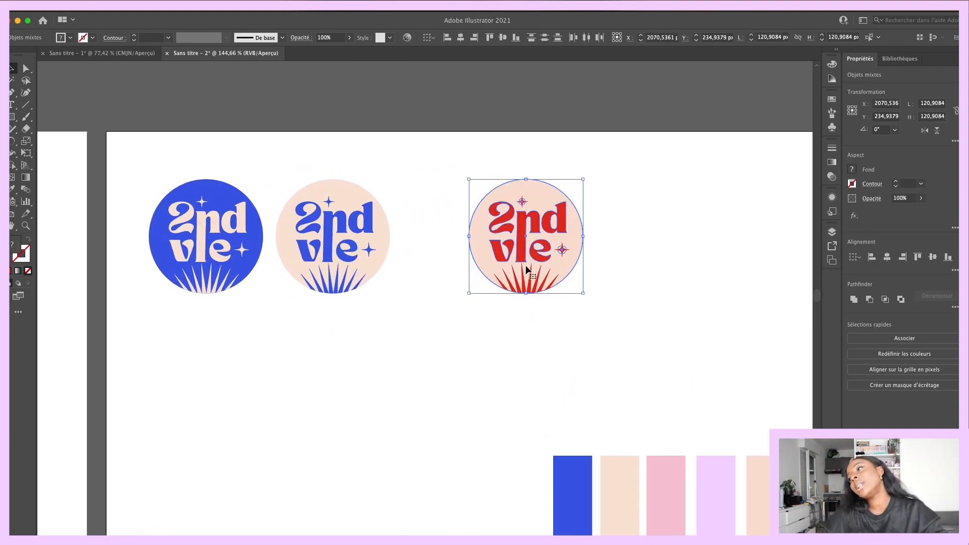
pyautogui.moveTo(525, 265); pyautogui.dragTo(659, 266)
pyautogui.click(620, 324)
# Step: Compare the blue and red circular logo variations up close and from afar, checking their colours against the palette swatches
pyautogui.scroll(-5, 627, 299)
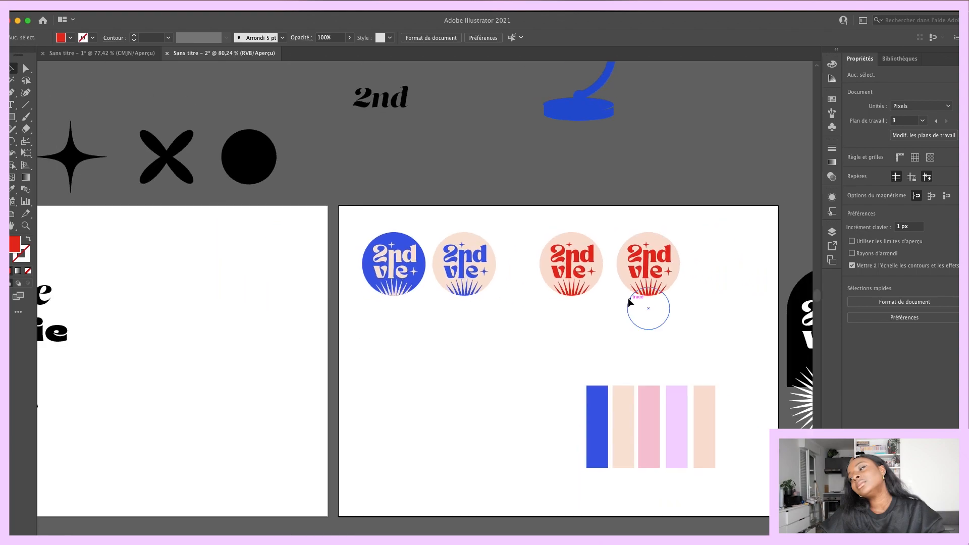
pyautogui.scroll(6, 649, 307)
pyautogui.scroll(1, 627, 285)
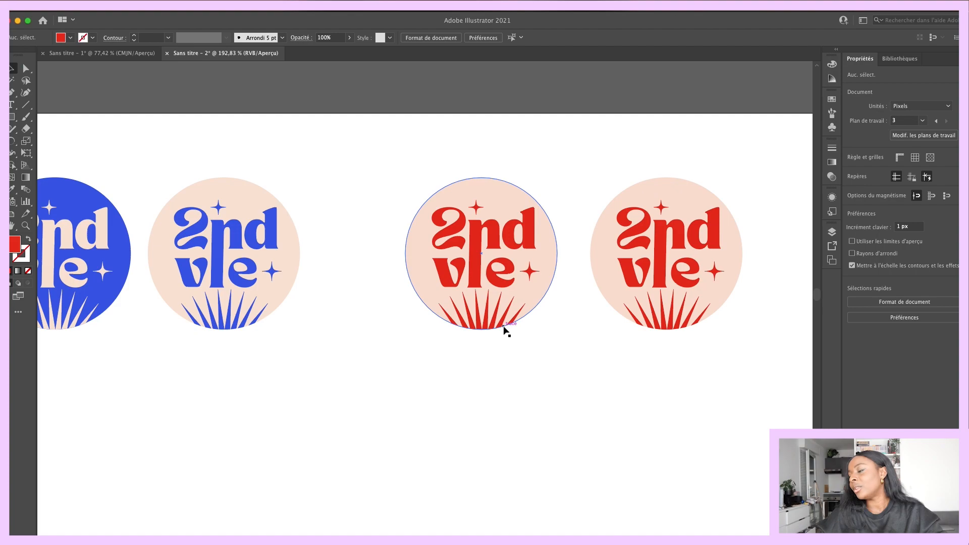
pyautogui.scroll(-3, 557, 310)
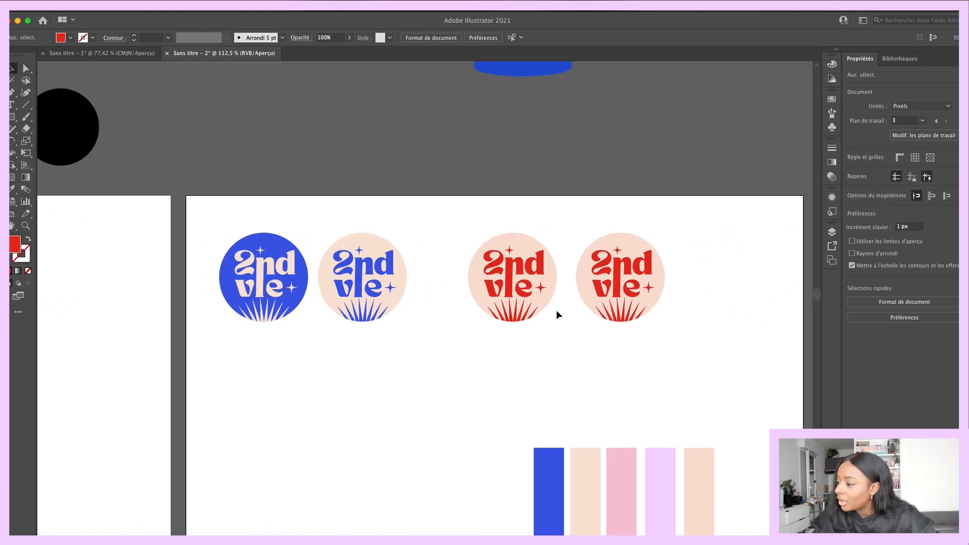
pyautogui.scroll(1, 622, 276)
pyautogui.scroll(5, 622, 276)
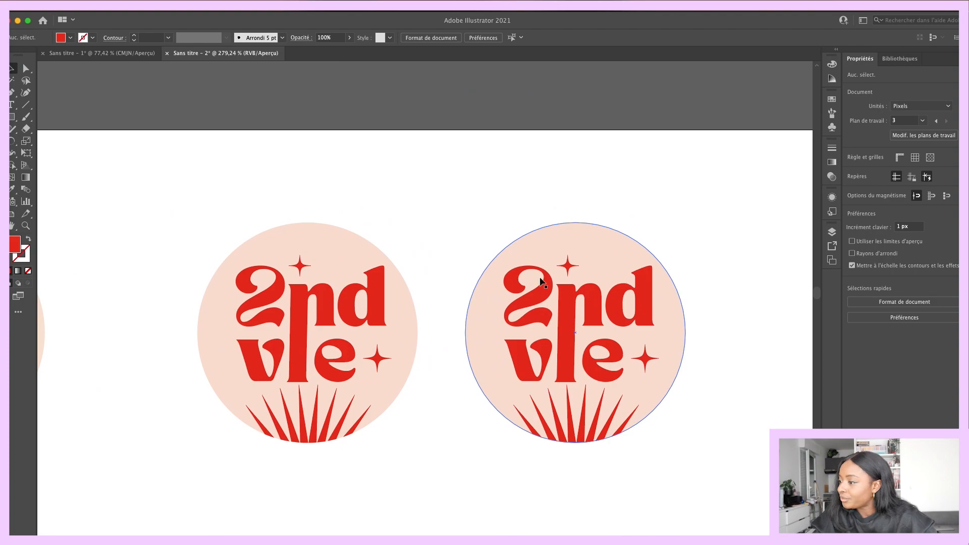
pyautogui.scroll(-5, 541, 281)
pyautogui.hscroll(-5, 541, 281)
pyautogui.scroll(-2, 541, 282)
pyautogui.scroll(5, 541, 281)
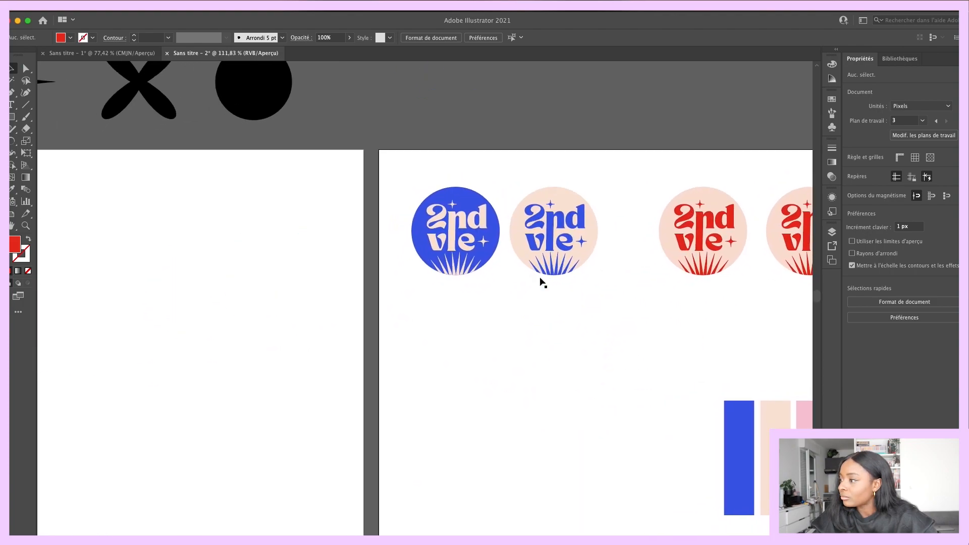
pyautogui.scroll(3, 543, 282)
pyautogui.scroll(1, 542, 283)
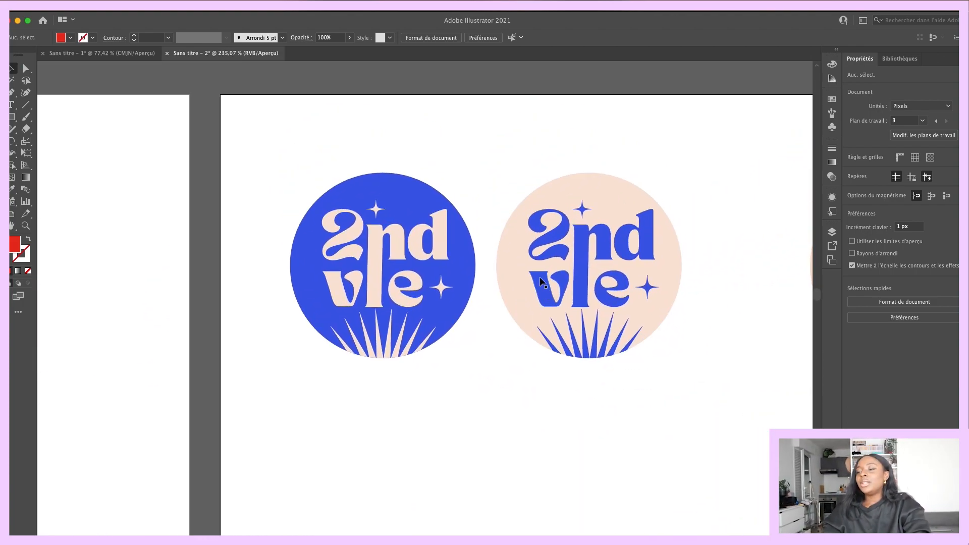